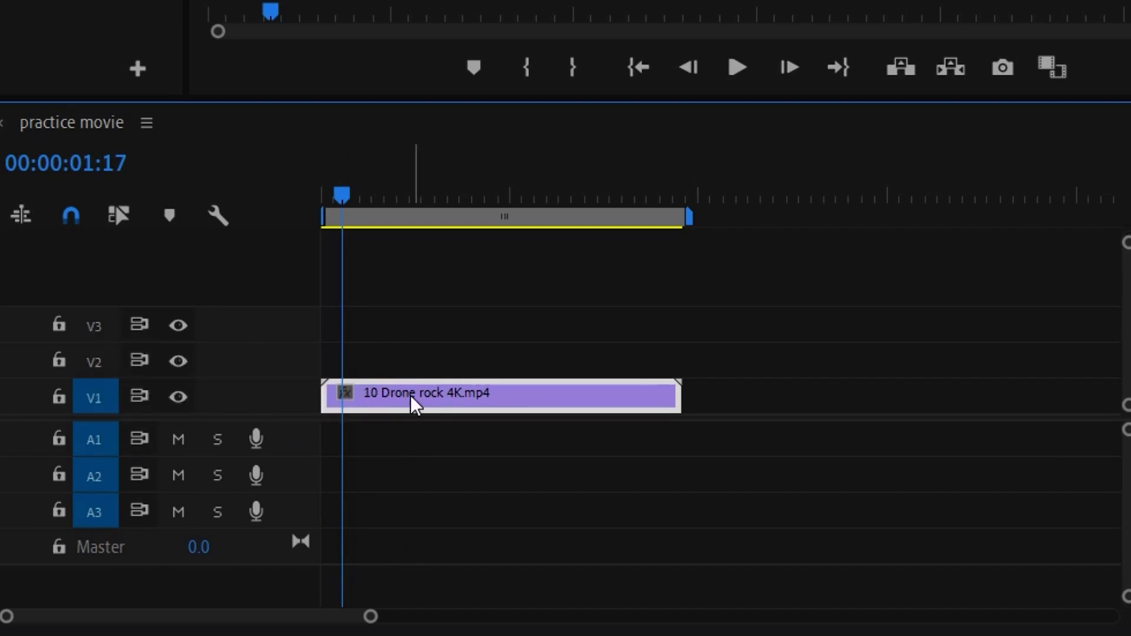
# Step: Move the 10 Drone rock 4K.mp4 clip later on V1 so the sequence ends at 00:00:40:10
pyautogui.moveTo(416, 405); pyautogui.dragTo(434, 404)
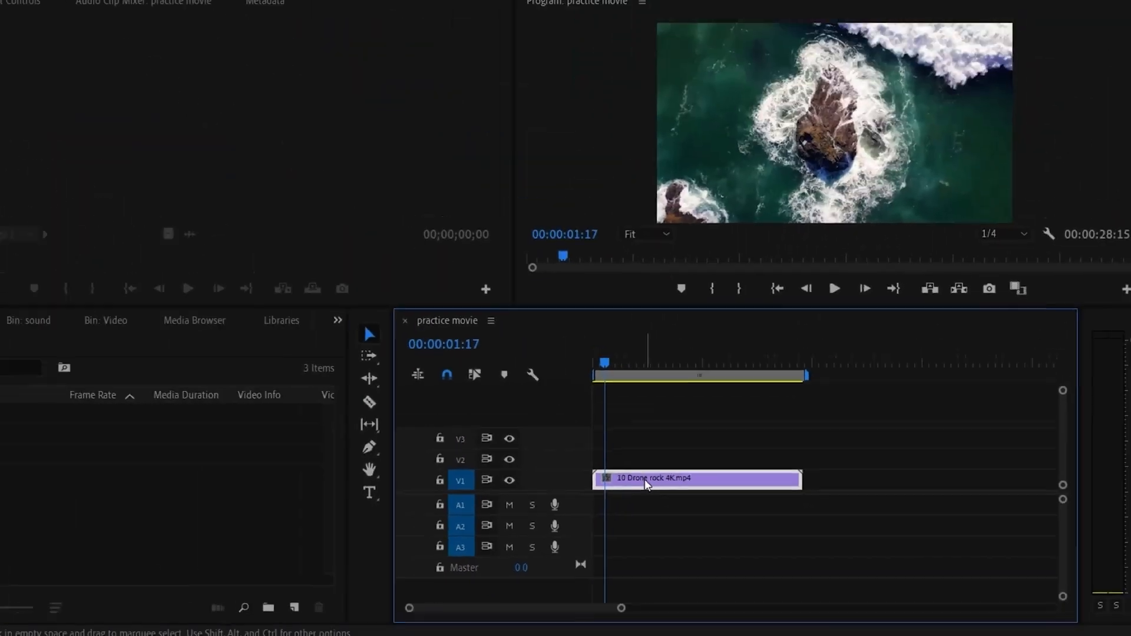
pyautogui.moveTo(697, 498); pyautogui.dragTo(763, 501)
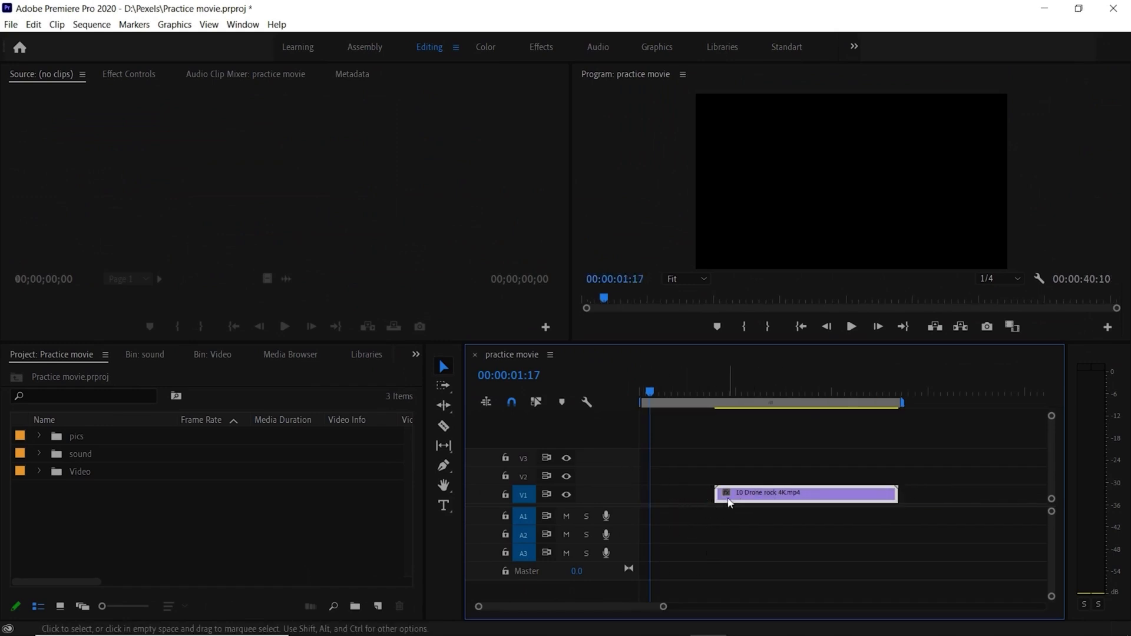
# Step: Play the sequence from about 00:00:08:11, pause it, and briefly resume playback through the drone clip
pyautogui.moveTo(654, 395); pyautogui.dragTo(697, 395)
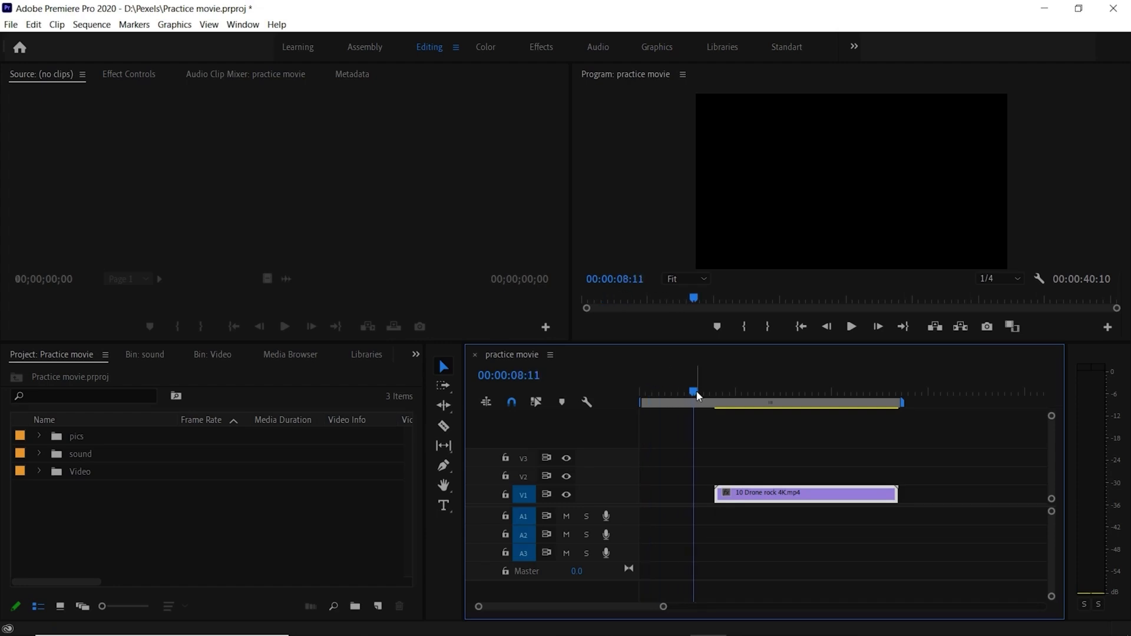
pyautogui.press('space')
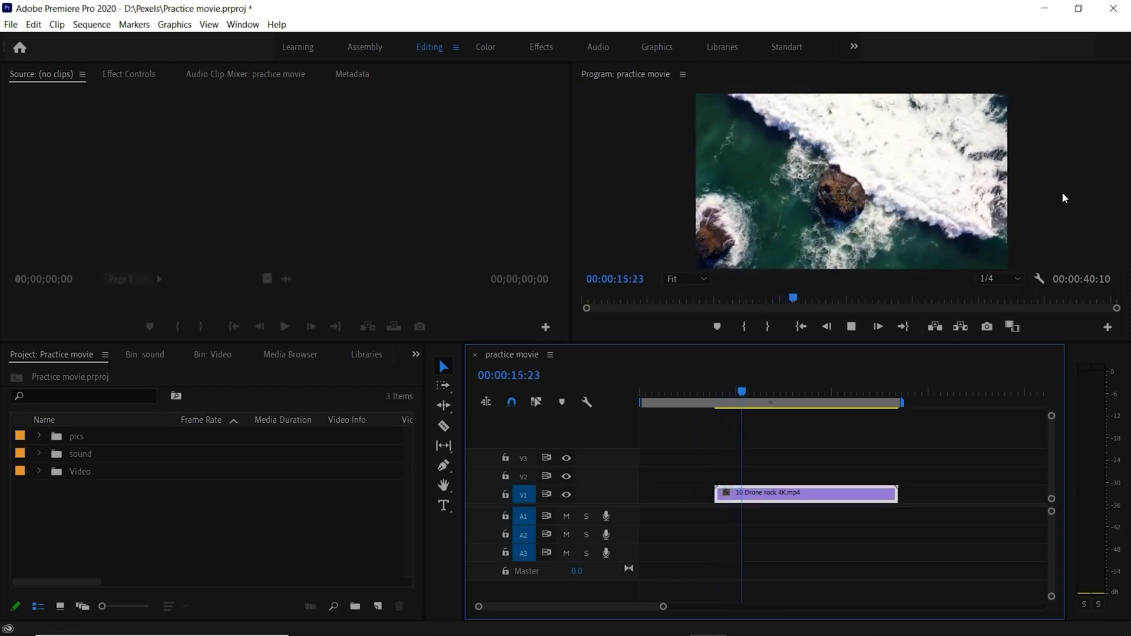
pyautogui.press('space')
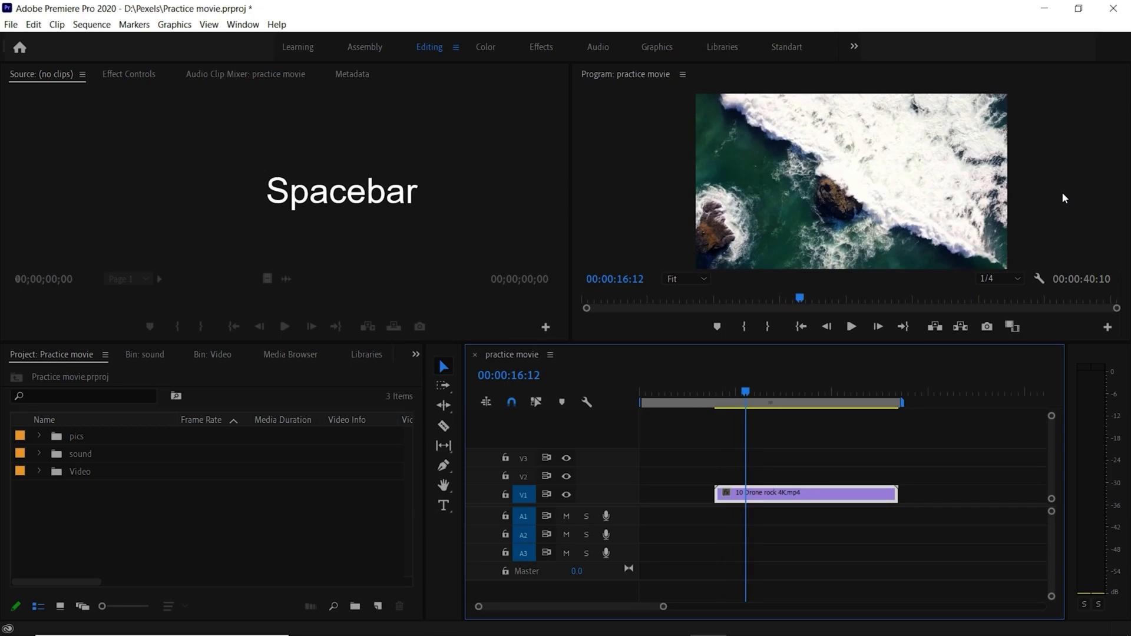
pyautogui.click(852, 326)
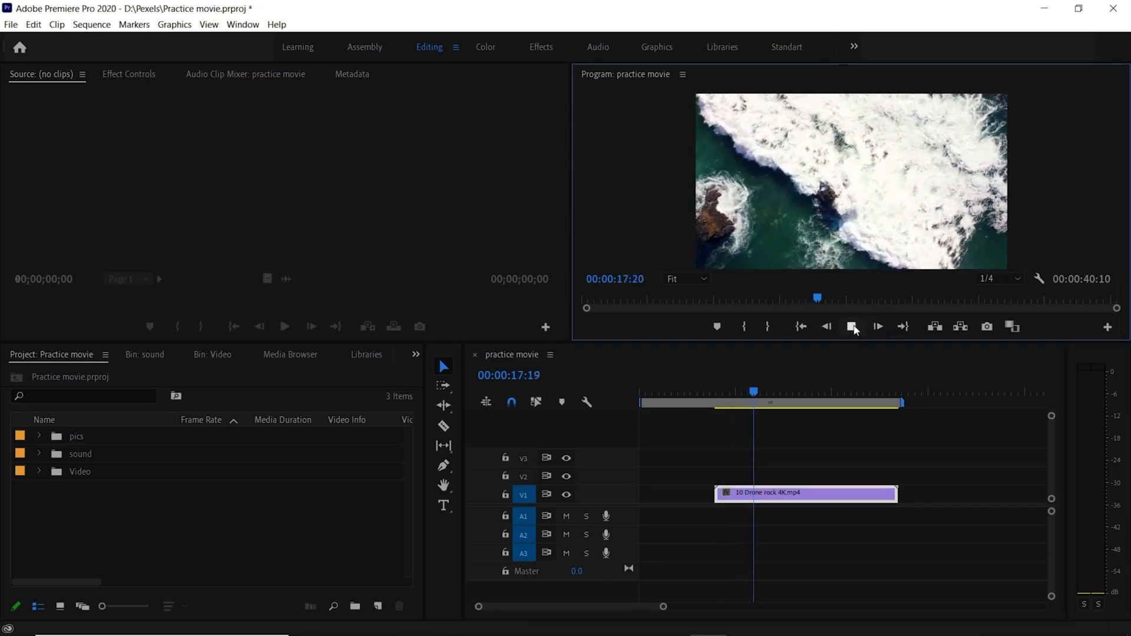
pyautogui.click(852, 327)
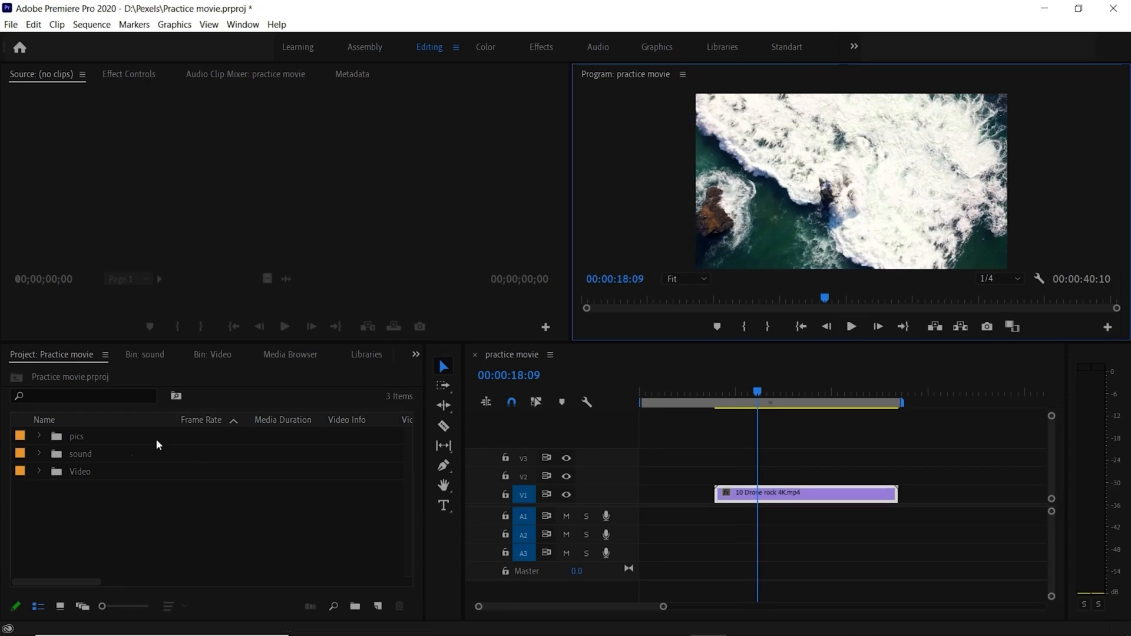
# Step: Show the project's bins as icons and open the Video bin
pyautogui.click(39, 472)
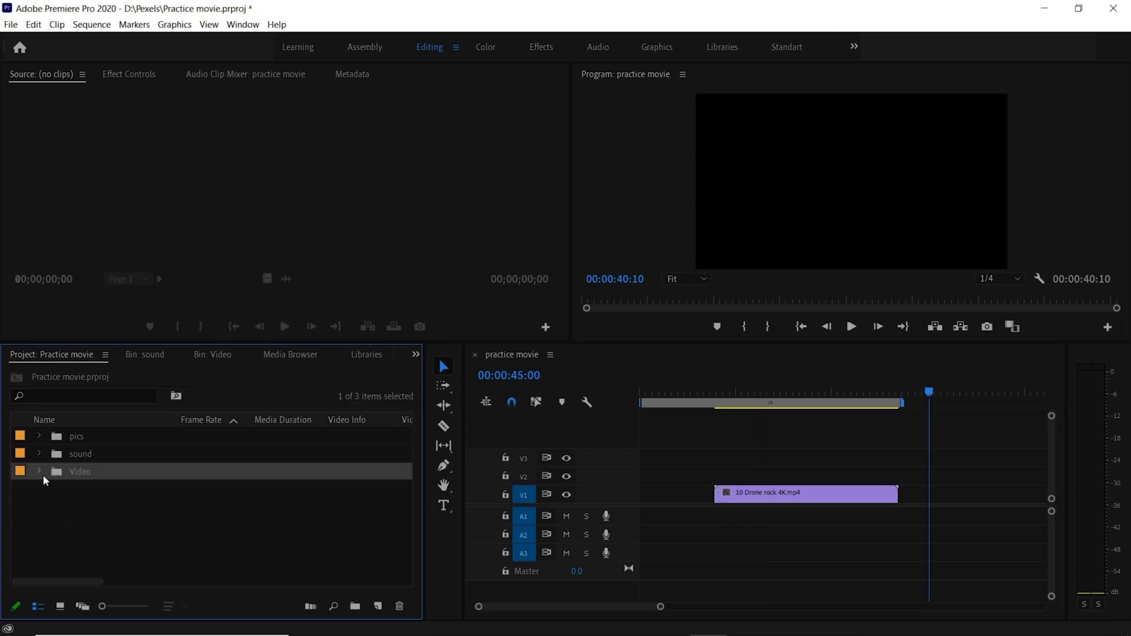
pyautogui.click(60, 606)
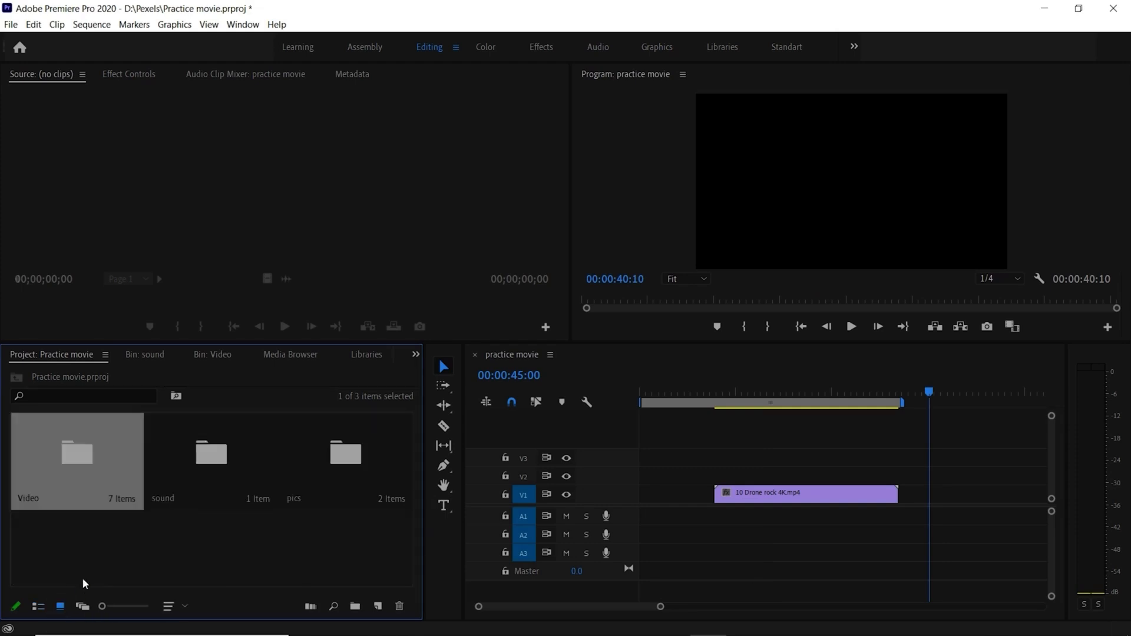
pyautogui.doubleClick(85, 459)
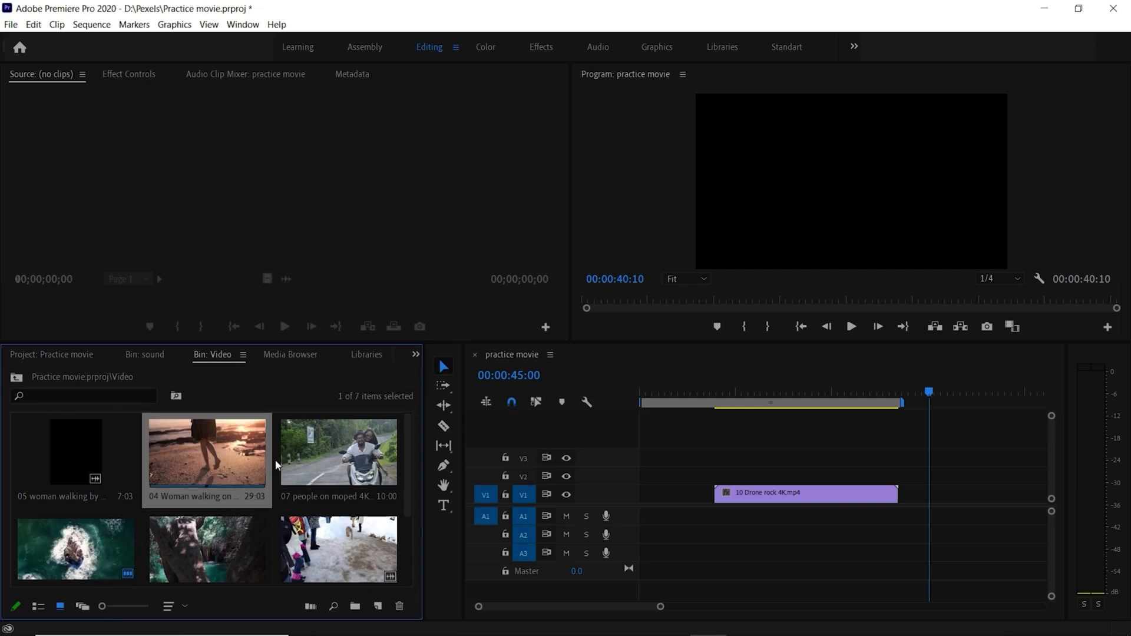
# Step: Load 04 Woman walking on beach 1080.mp4 for source preview and mark its out point at 00:00:15:07
pyautogui.doubleClick(200, 451)
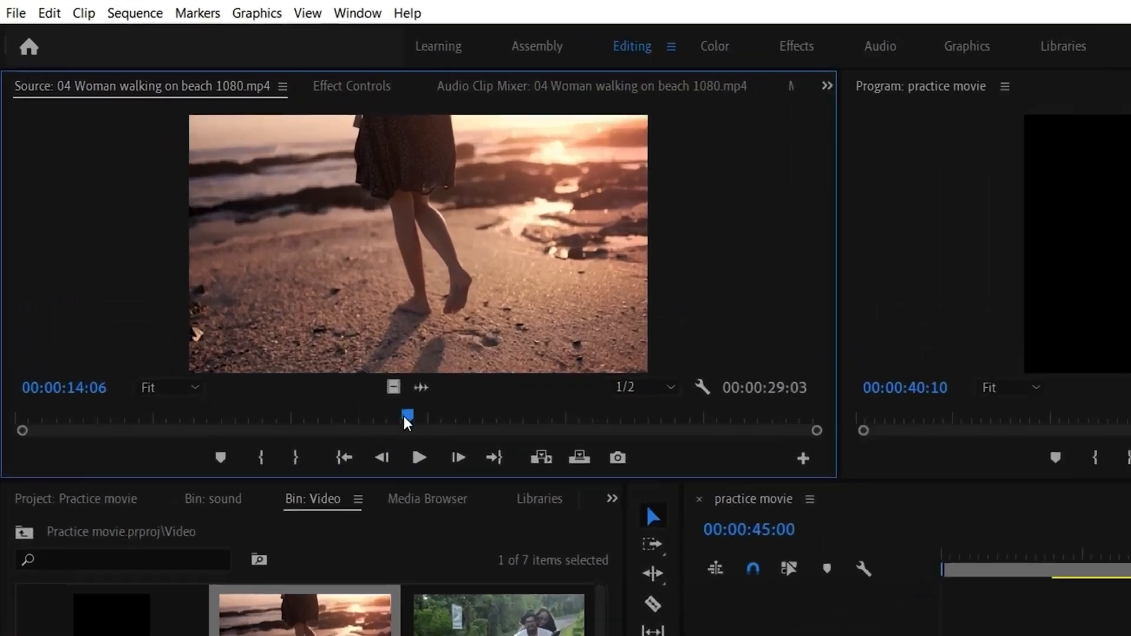
pyautogui.moveTo(276, 300); pyautogui.dragTo(225, 301)
pyautogui.moveTo(434, 536); pyautogui.dragTo(570, 528)
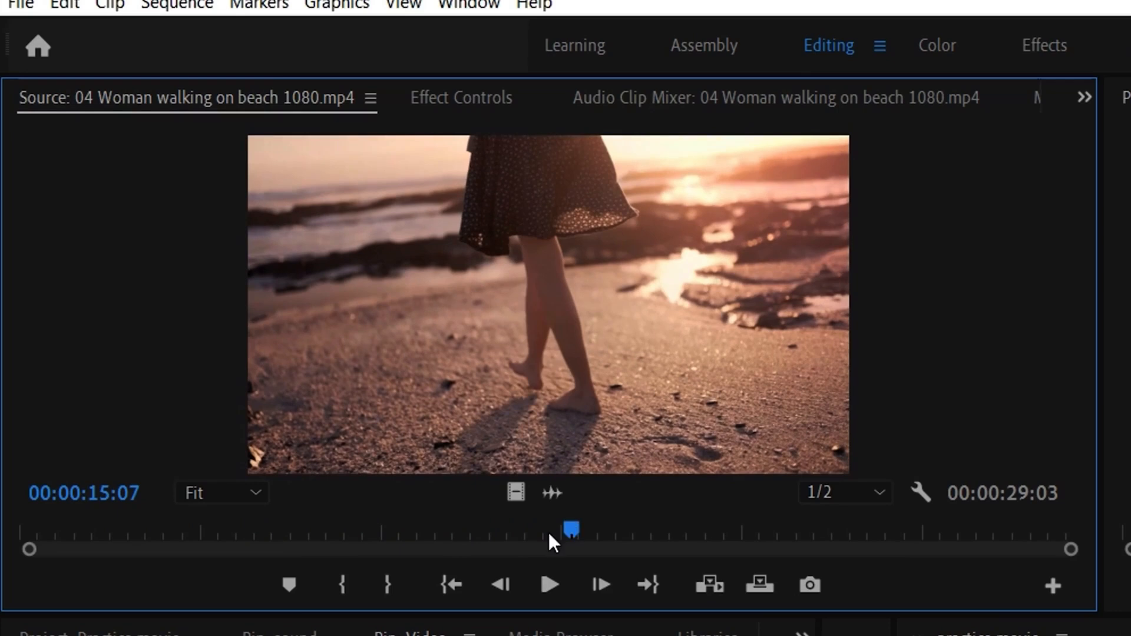
pyautogui.click(386, 582)
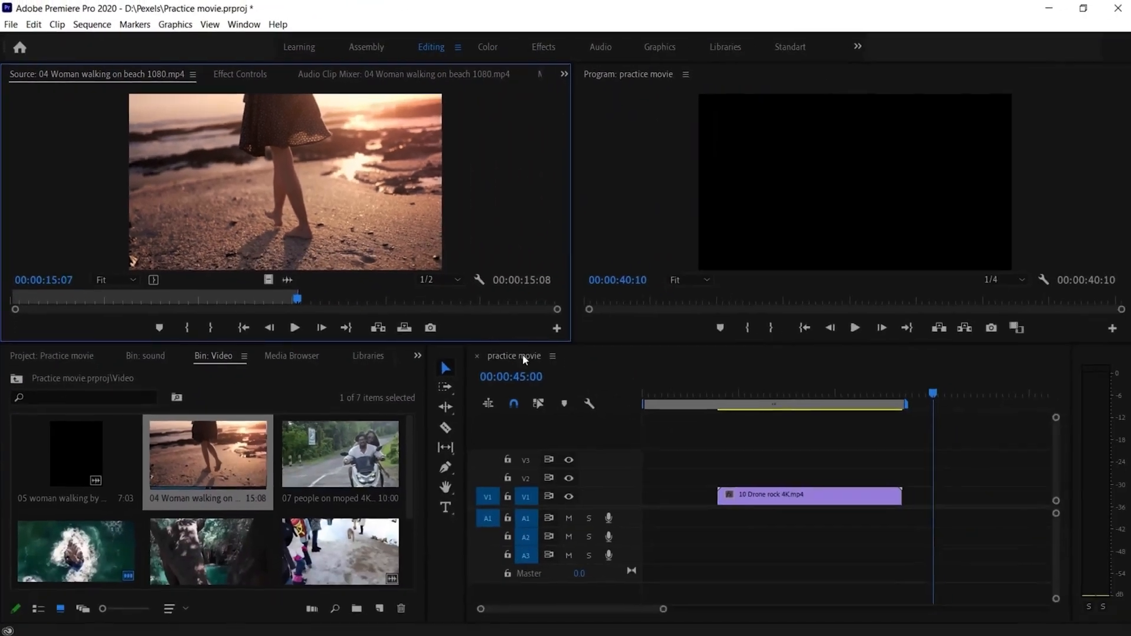
# Step: Place the trimmed beach clip on V1 and A1 after the drone clip, starting at 00:00:45:22 and leaving a gap
pyautogui.moveTo(518, 356); pyautogui.dragTo(915, 490)
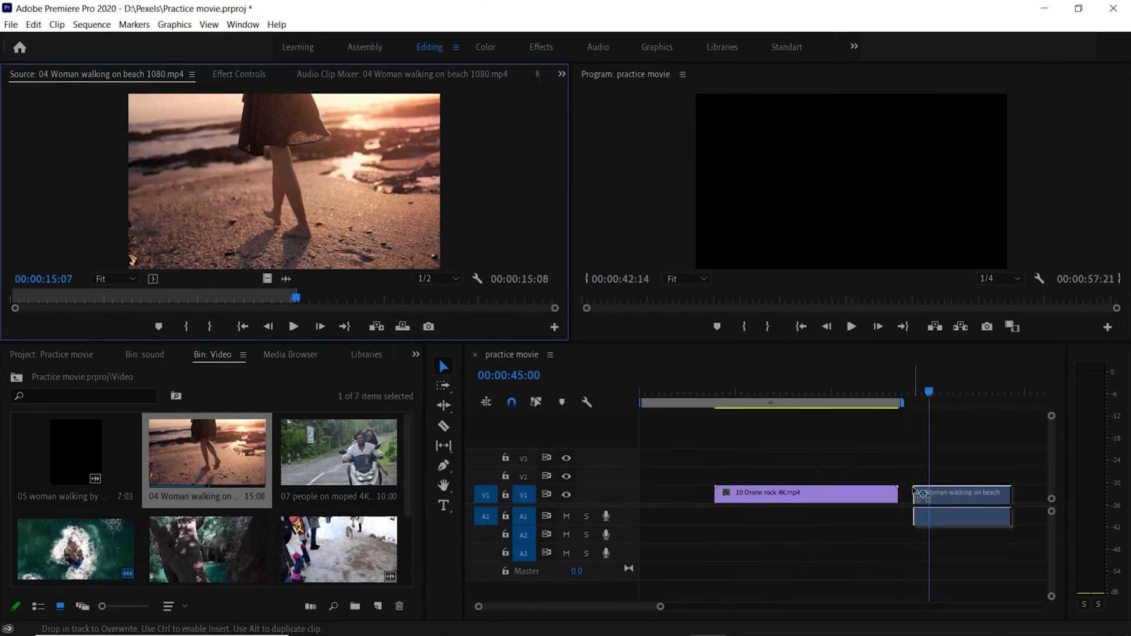
pyautogui.moveTo(914, 489); pyautogui.dragTo(913, 490)
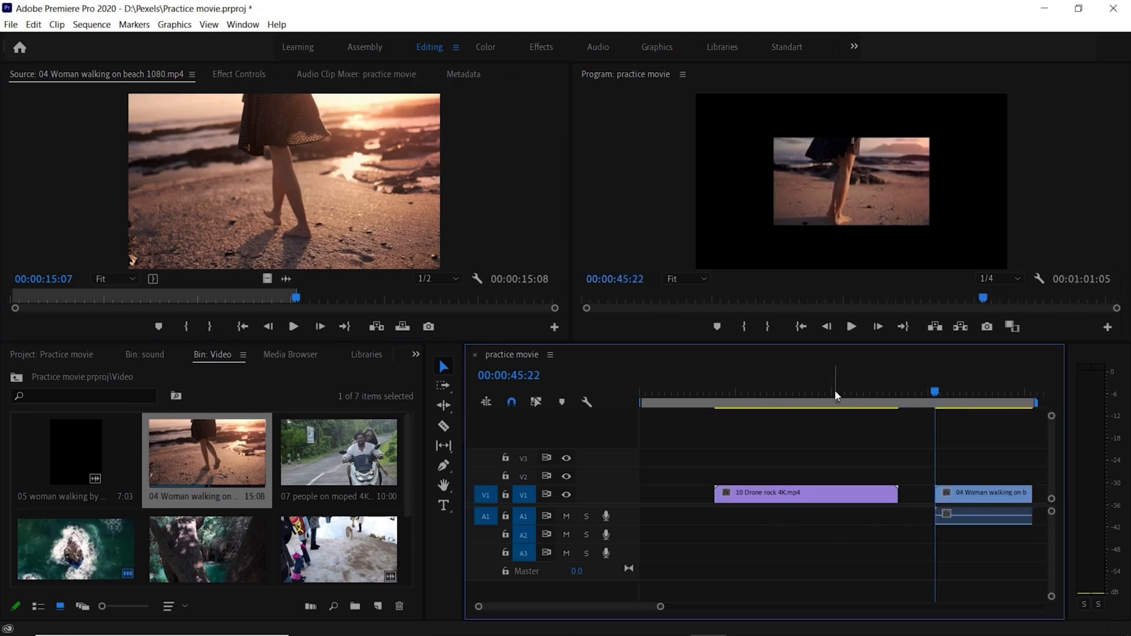
# Step: Scrub between the beach clip and the drone clip to compare how each fills the frame
pyautogui.moveTo(937, 399); pyautogui.dragTo(967, 393)
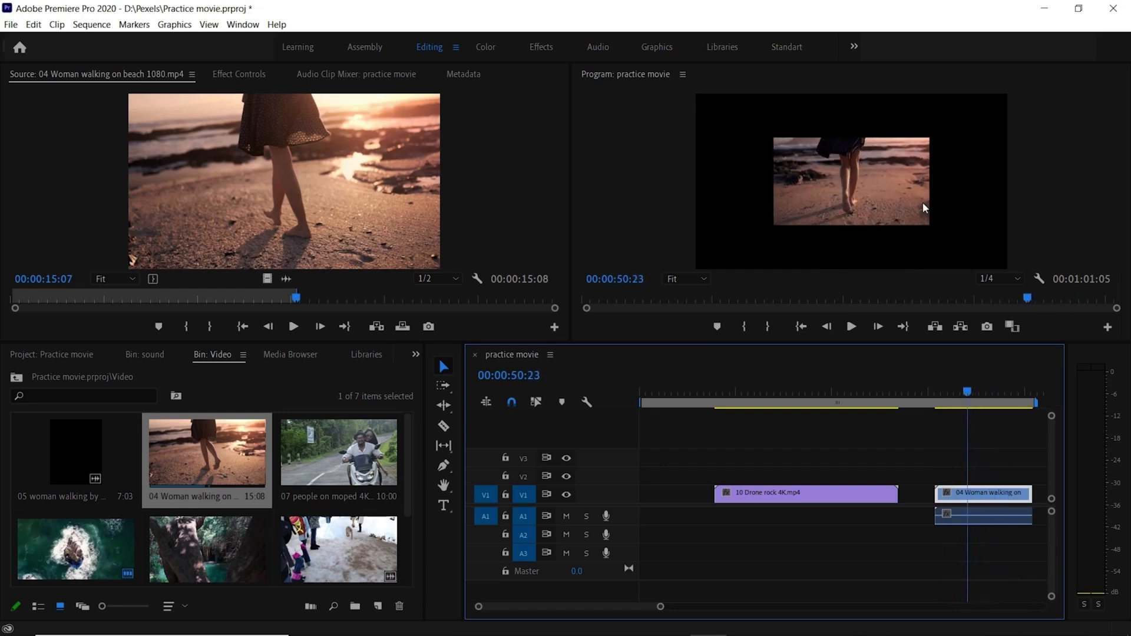
pyautogui.moveTo(818, 400); pyautogui.dragTo(751, 394)
pyautogui.click(813, 398)
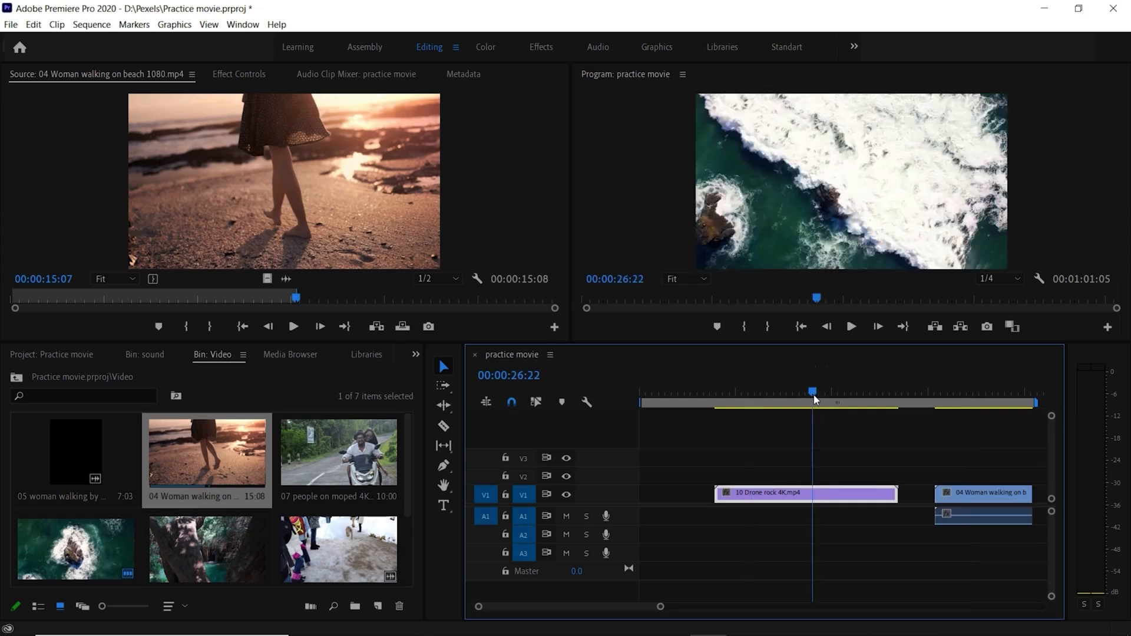
pyautogui.click(857, 400)
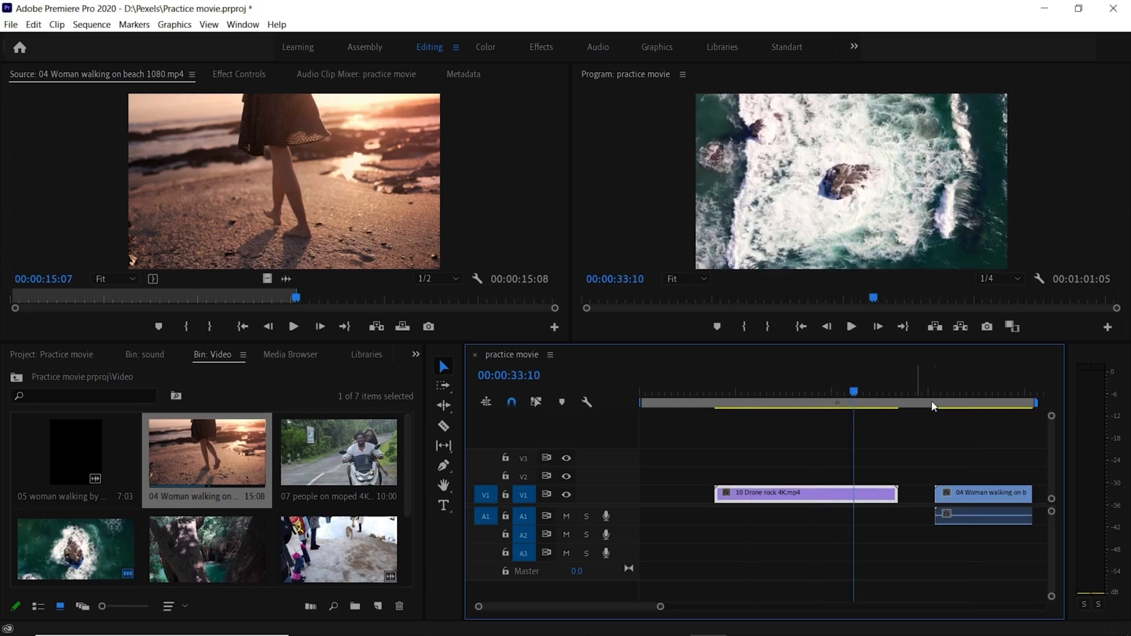
pyautogui.click(964, 402)
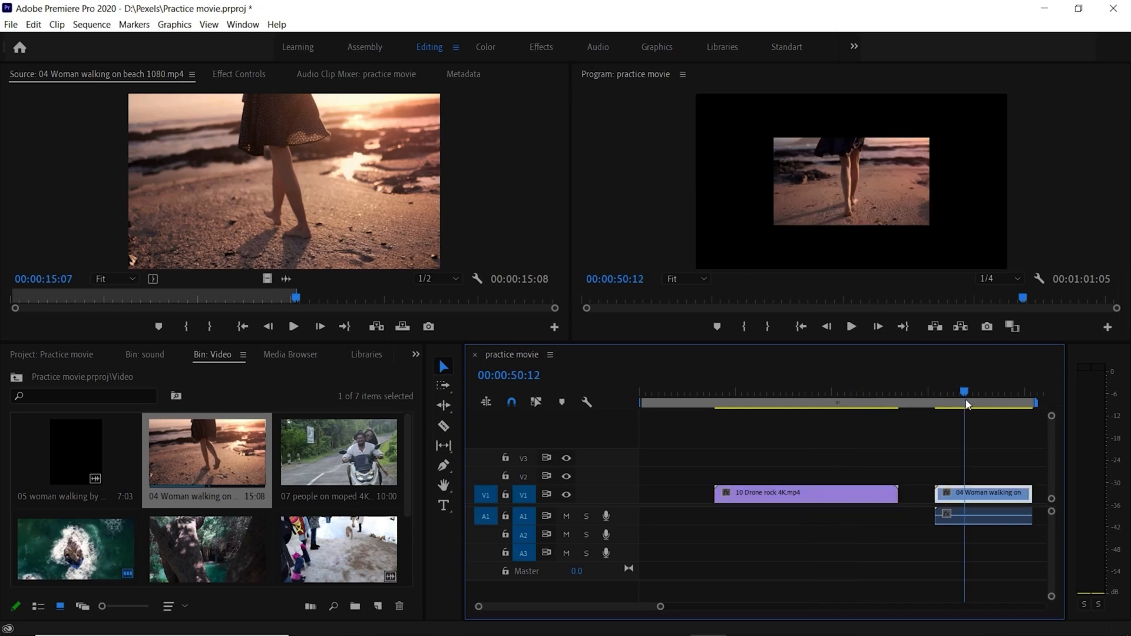
pyautogui.click(796, 393)
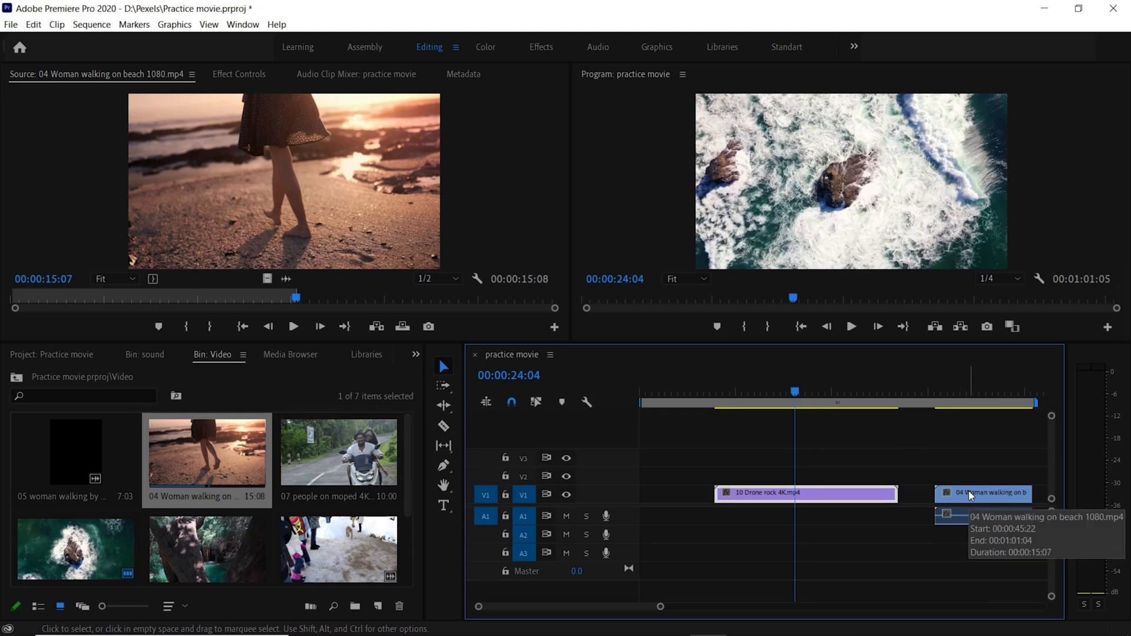
# Step: Switch the Video bin to list view and compare the Video Info frame sizes of the sequence and its clips
pyautogui.click(243, 468)
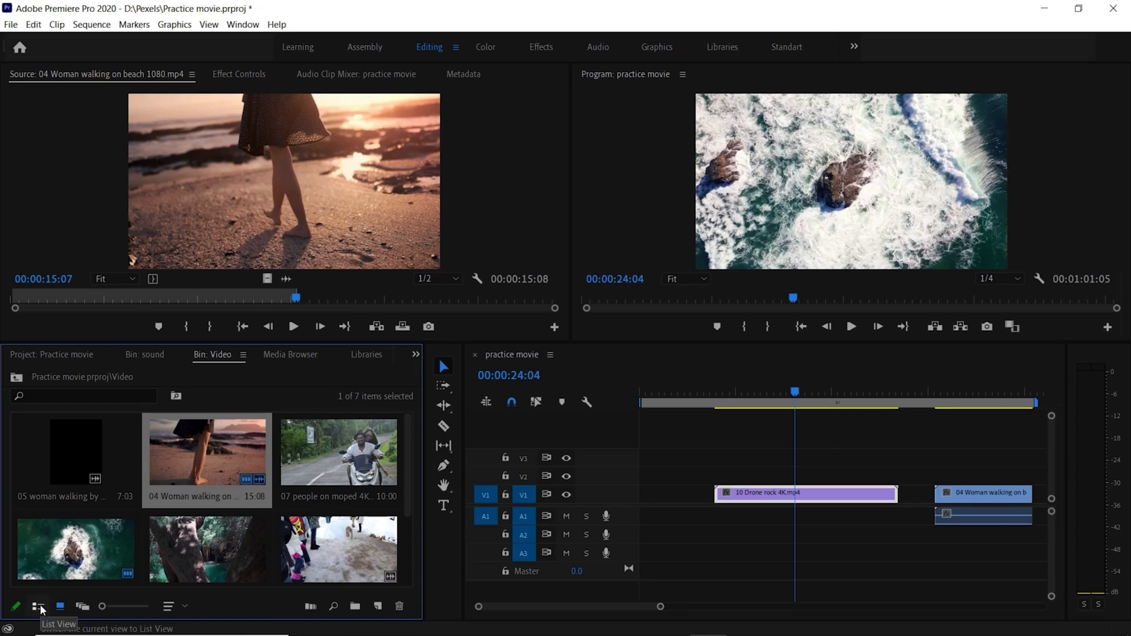
pyautogui.click(39, 607)
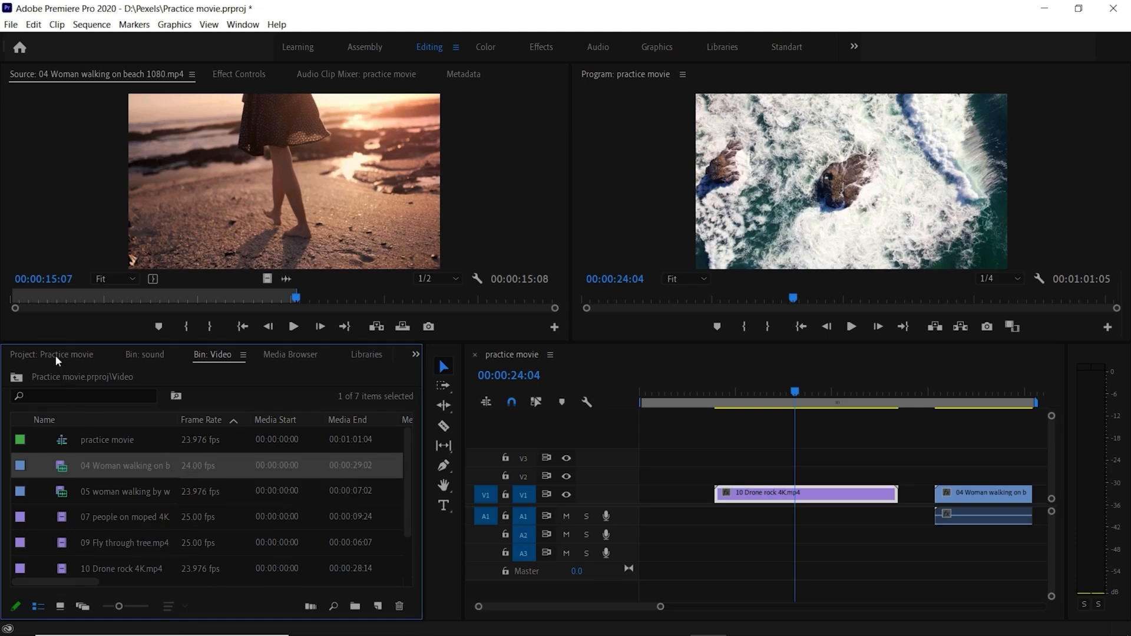
pyautogui.moveTo(72, 585); pyautogui.dragTo(148, 589)
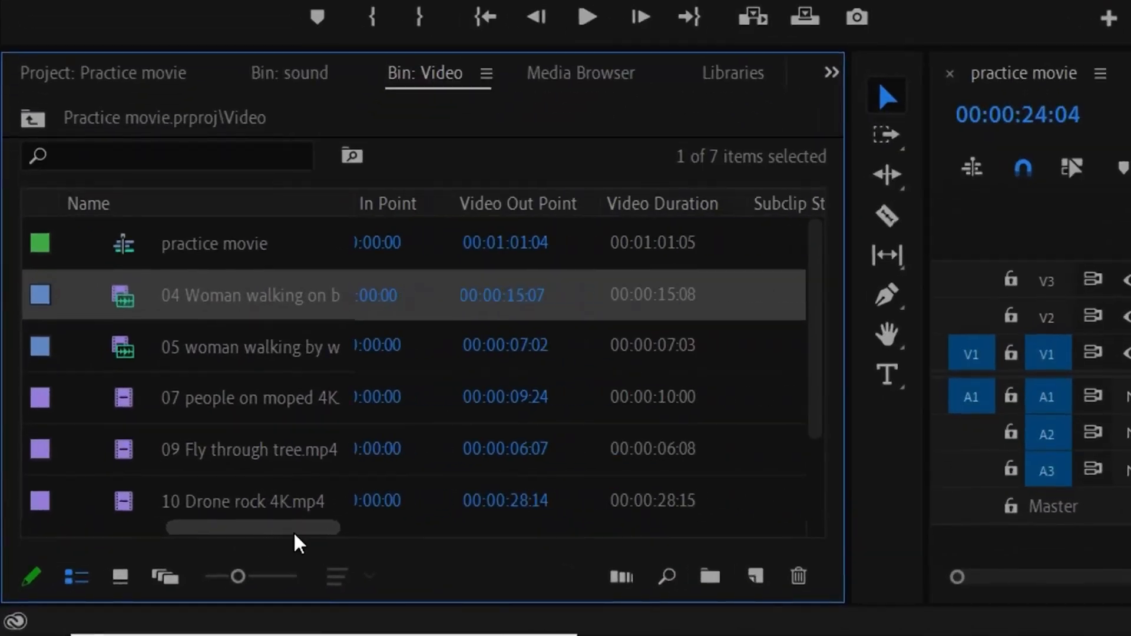
pyautogui.moveTo(297, 542); pyautogui.dragTo(469, 535)
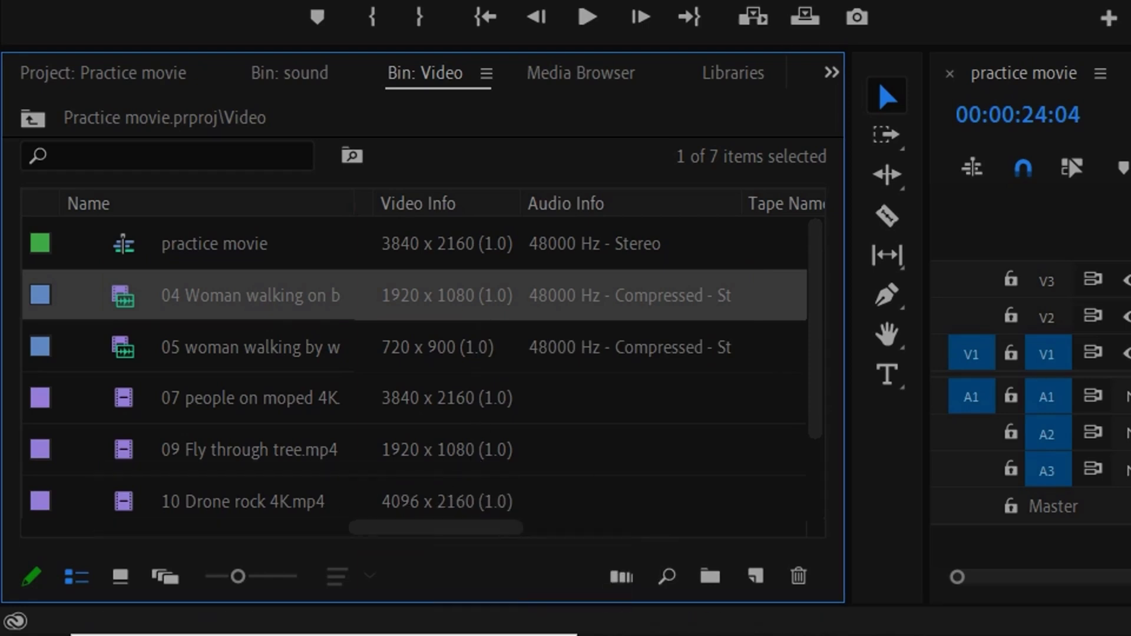
# Step: Apply Set to Frame Size to the 04 Woman walking on beach clip in the sequence
pyautogui.click(1128, 120)
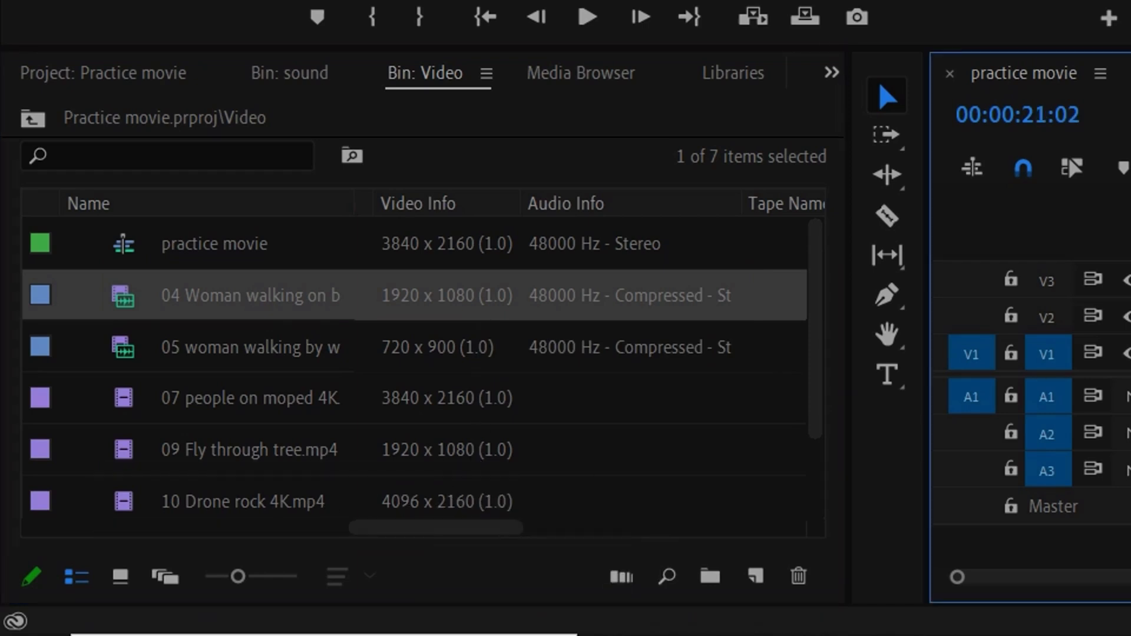
pyautogui.moveTo(776, 396); pyautogui.dragTo(994, 398)
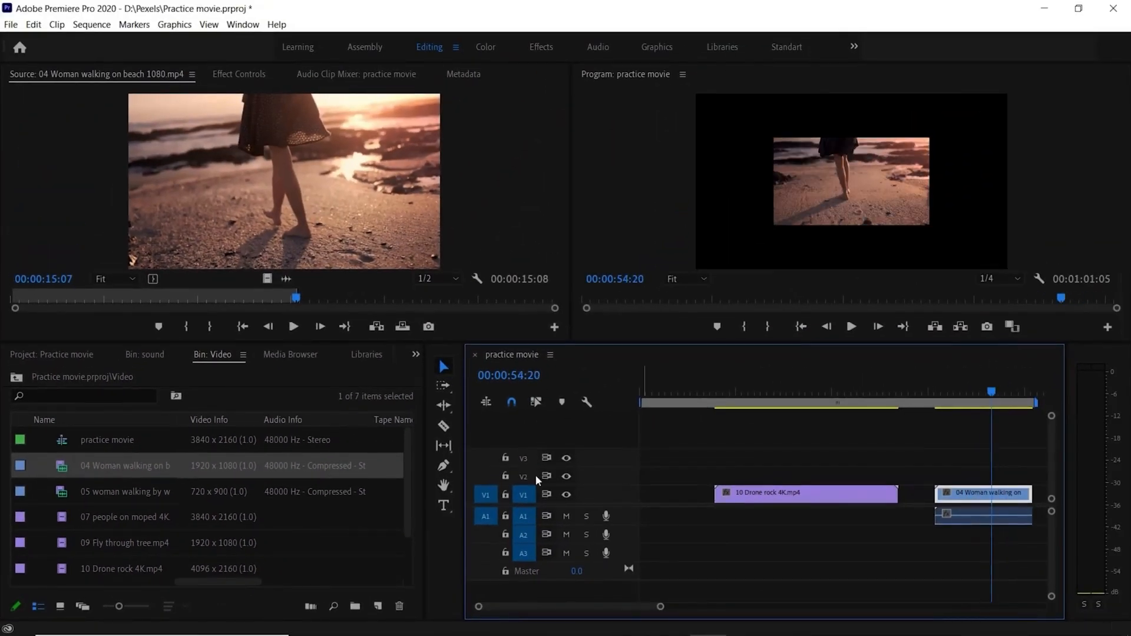
pyautogui.rightClick(963, 496)
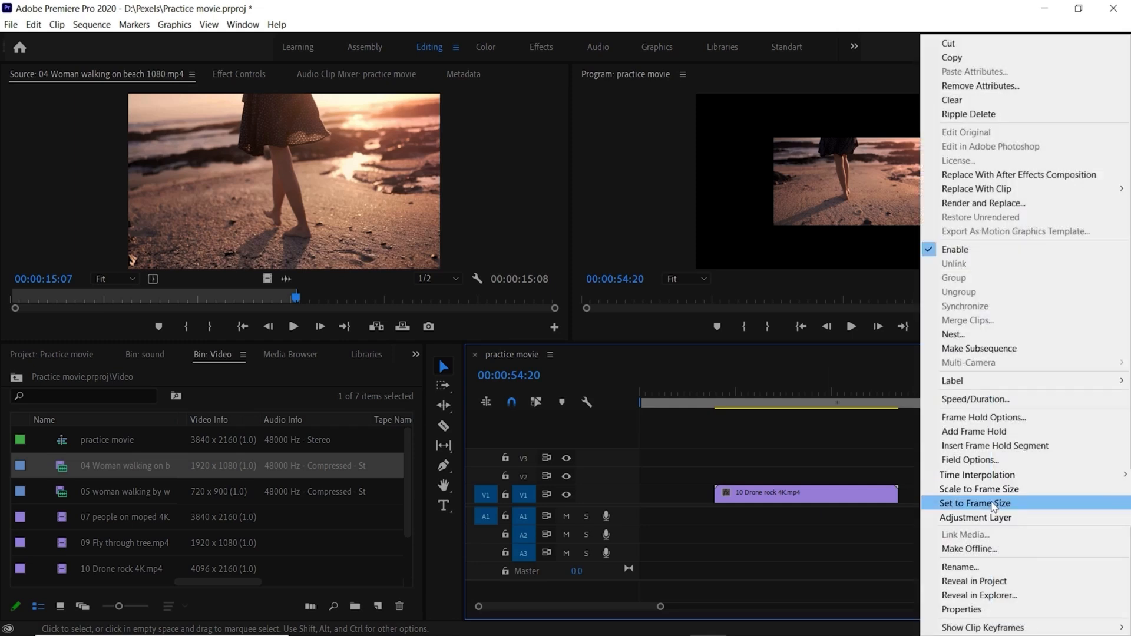
pyautogui.click(994, 505)
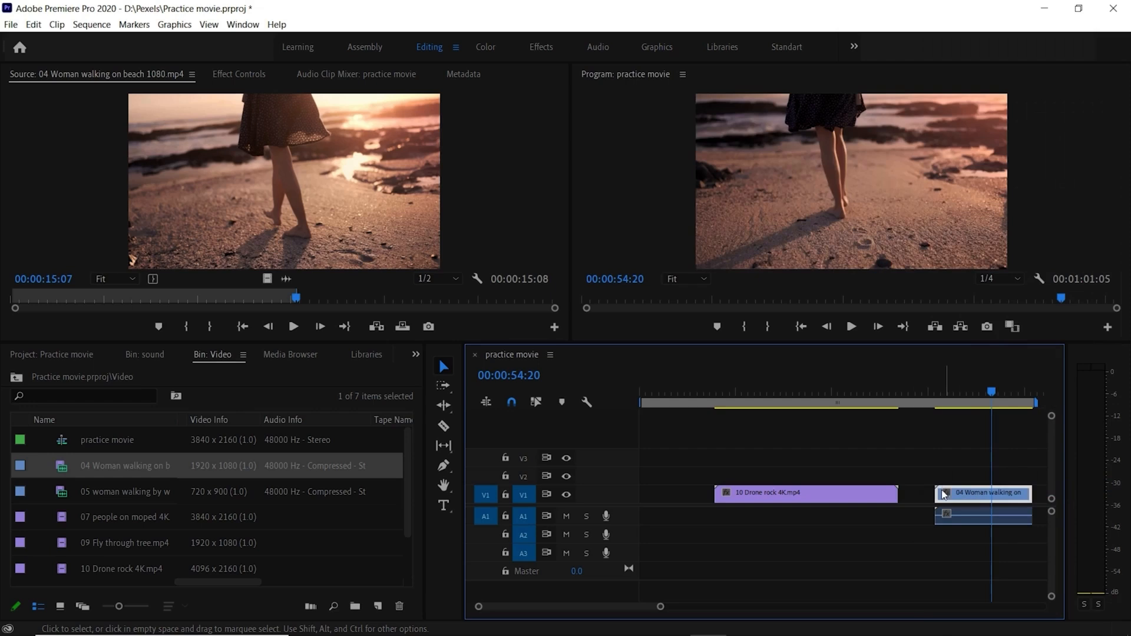
# Step: Scrub and play the beach clip in the sequence to check its new scale, stopping at 00:00:57:09
pyautogui.moveTo(872, 404); pyautogui.dragTo(978, 407)
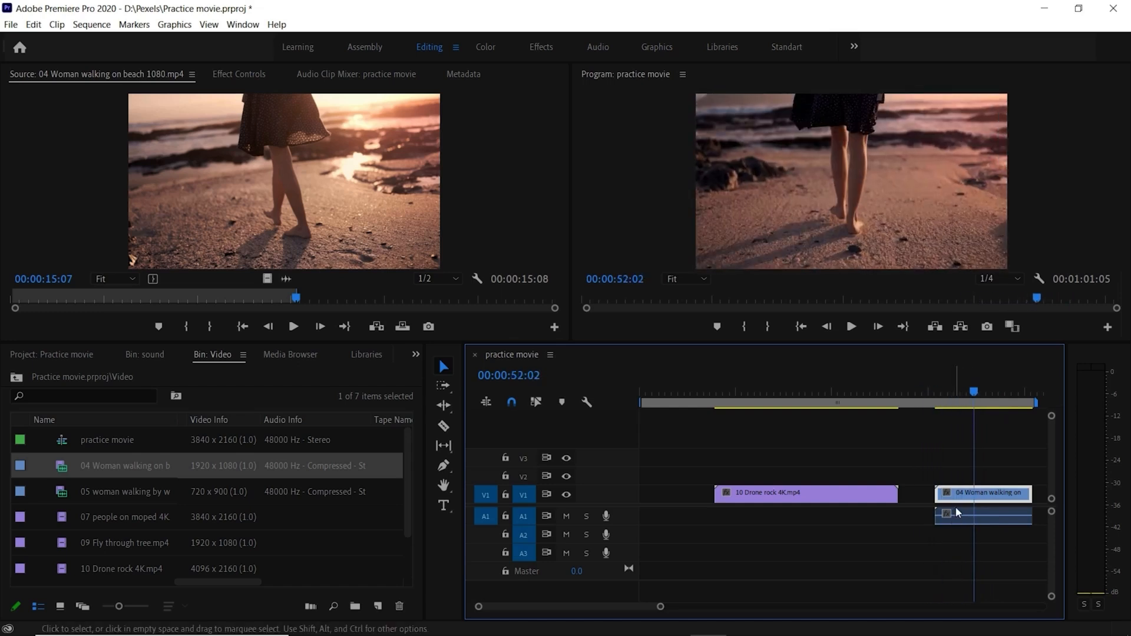
pyautogui.click(952, 394)
pyautogui.press('space')
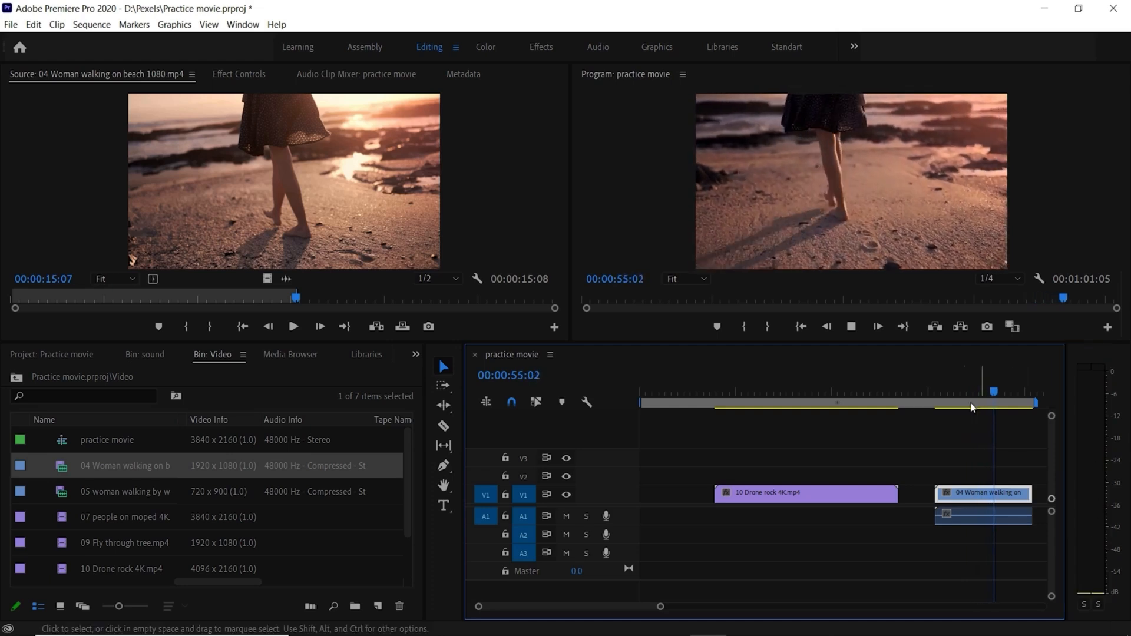
pyautogui.click(851, 327)
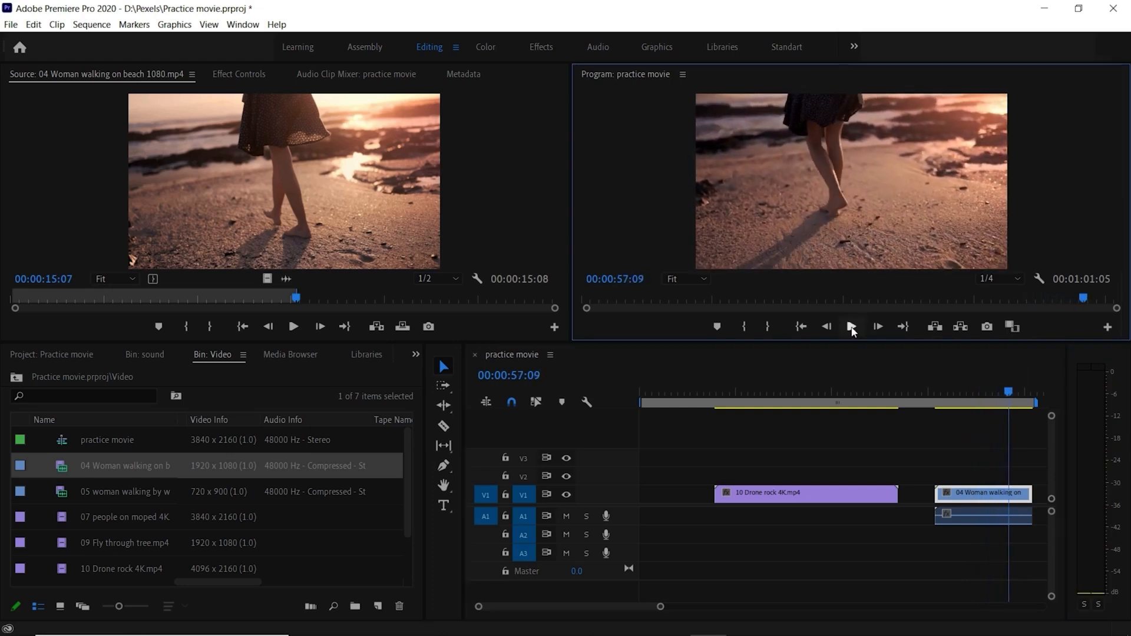
# Step: Delete the beach clip's audio from track A1, keeping its video on V1
pyautogui.rightClick(969, 518)
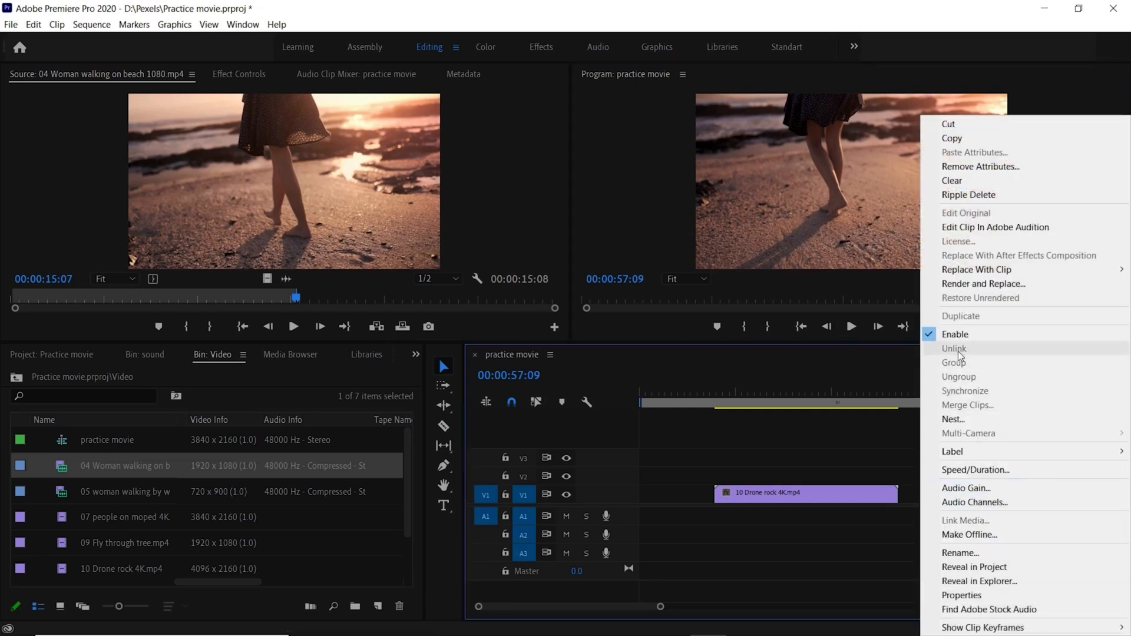
pyautogui.click(904, 449)
pyautogui.click(966, 515)
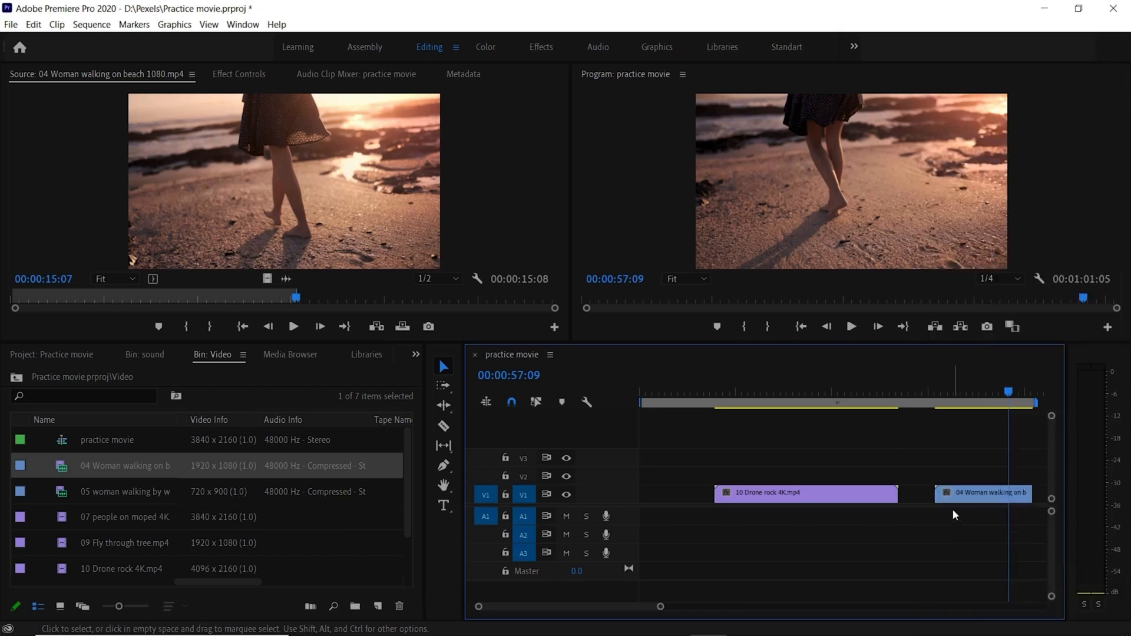
# Step: Scrub from the gap between the two clips into the beach clip, stopping at 00:00:49:11
pyautogui.click(909, 394)
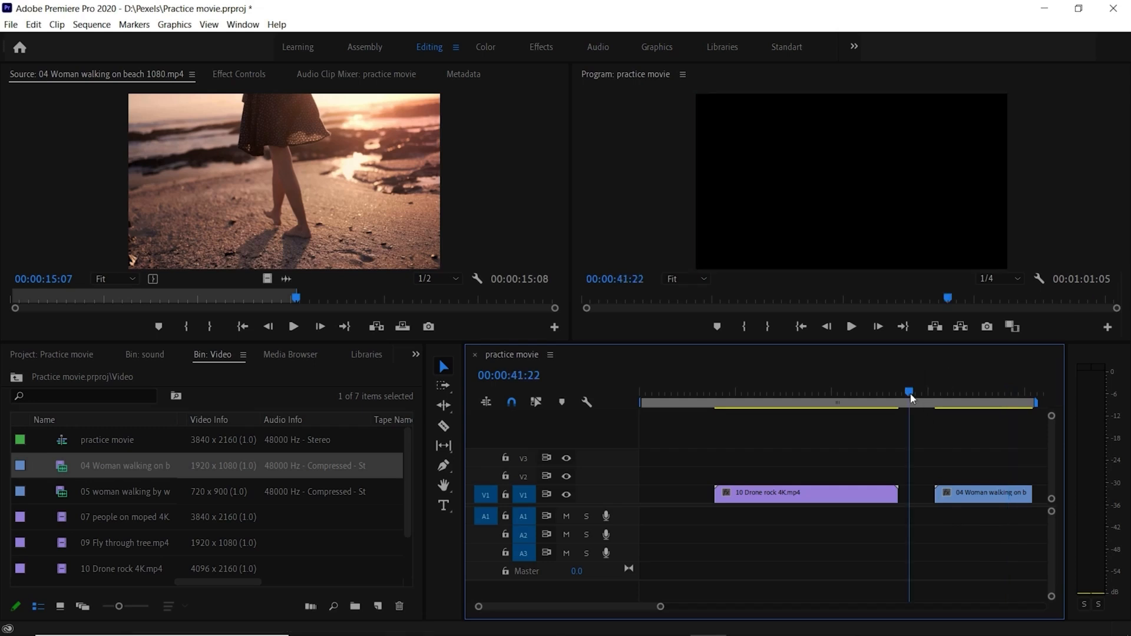
pyautogui.moveTo(910, 398); pyautogui.dragTo(956, 395)
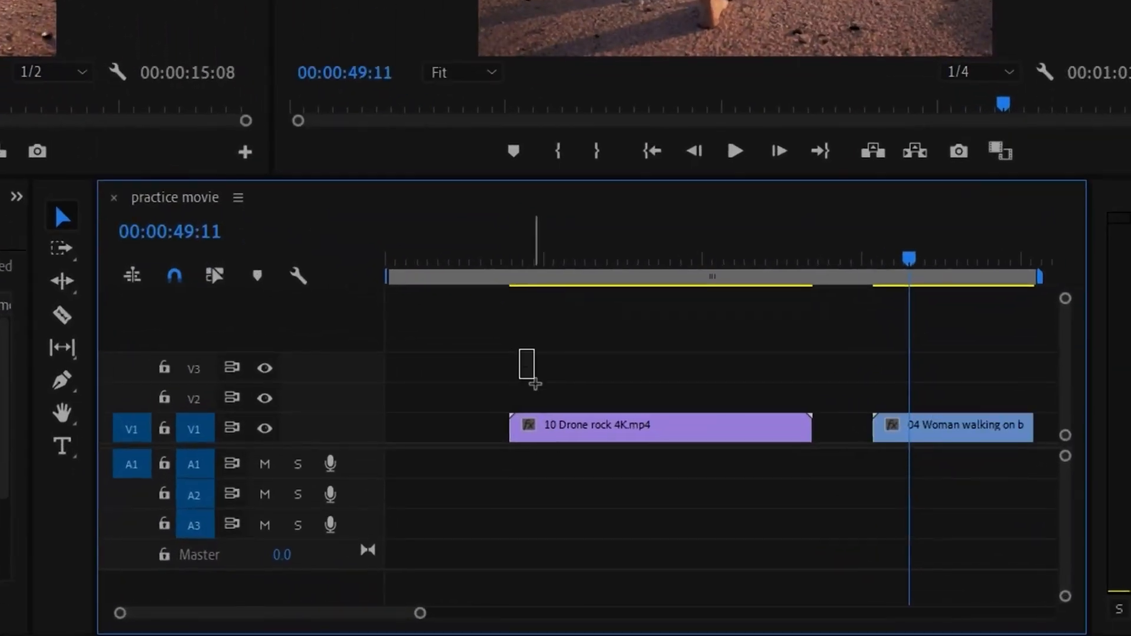
# Step: Select both clips on V1 and shift them together along the timeline, first earlier and back later
pyautogui.moveTo(534, 379)
pyautogui.mouseDown()
pyautogui.moveTo(714, 487)
pyautogui.moveTo(1008, 493)
pyautogui.mouseUp()
pyautogui.moveTo(973, 440); pyautogui.dragTo(869, 441)
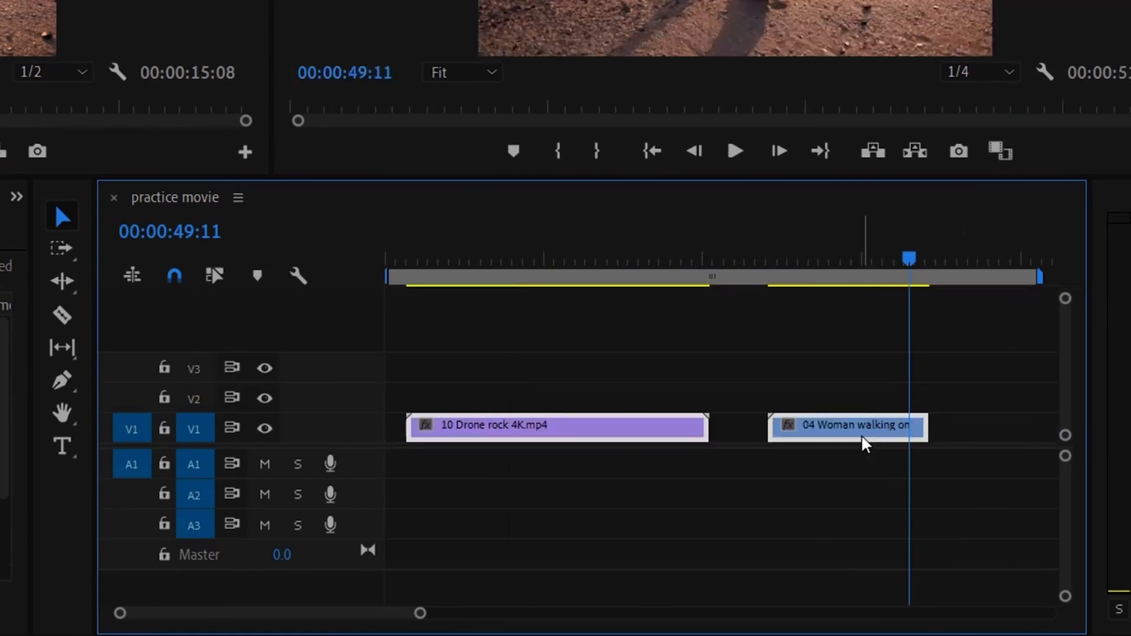
pyautogui.moveTo(624, 430); pyautogui.dragTo(725, 430)
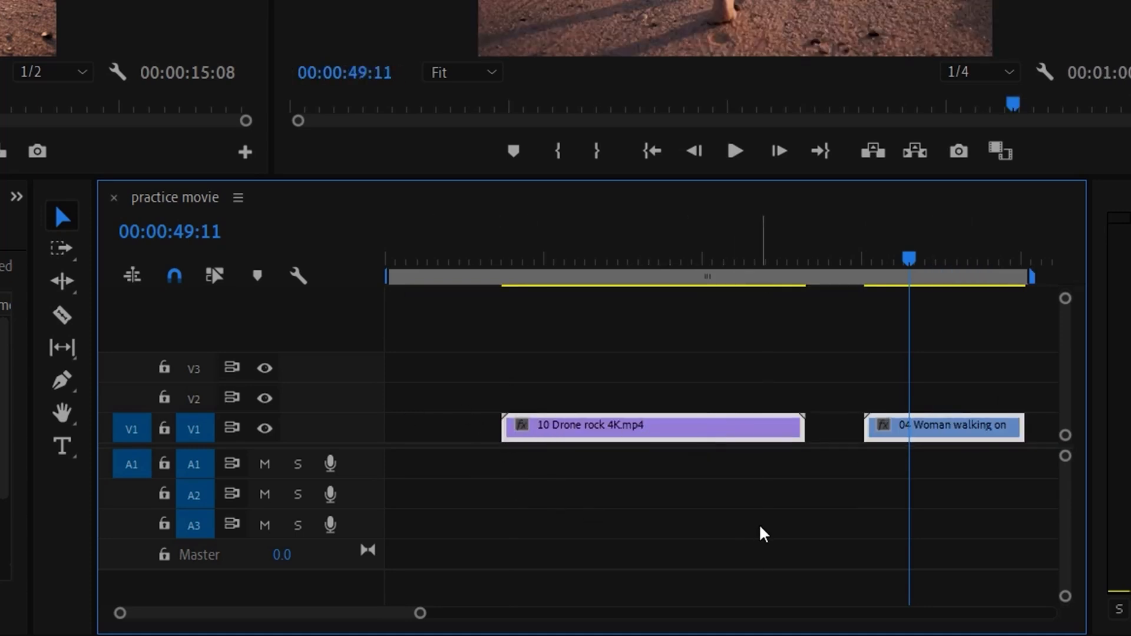
# Step: Place the playhead at 00:00:33:11 in the drone clip and zoom the timeline in and out around it
pyautogui.moveTo(419, 616); pyautogui.dragTo(358, 621)
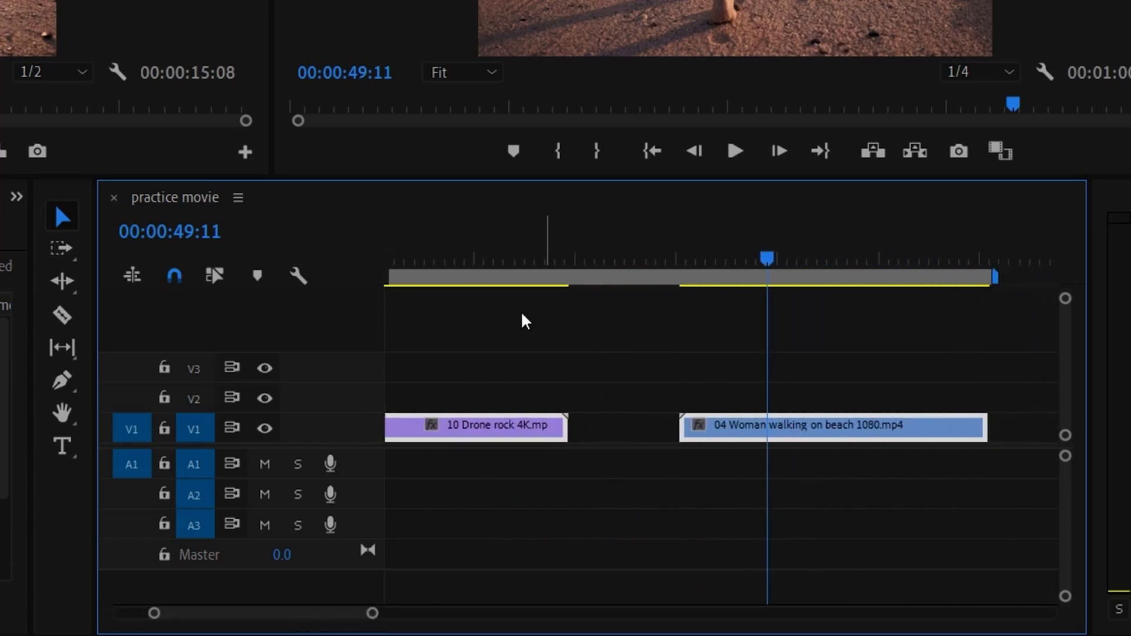
pyautogui.click(420, 77)
pyautogui.click(444, 259)
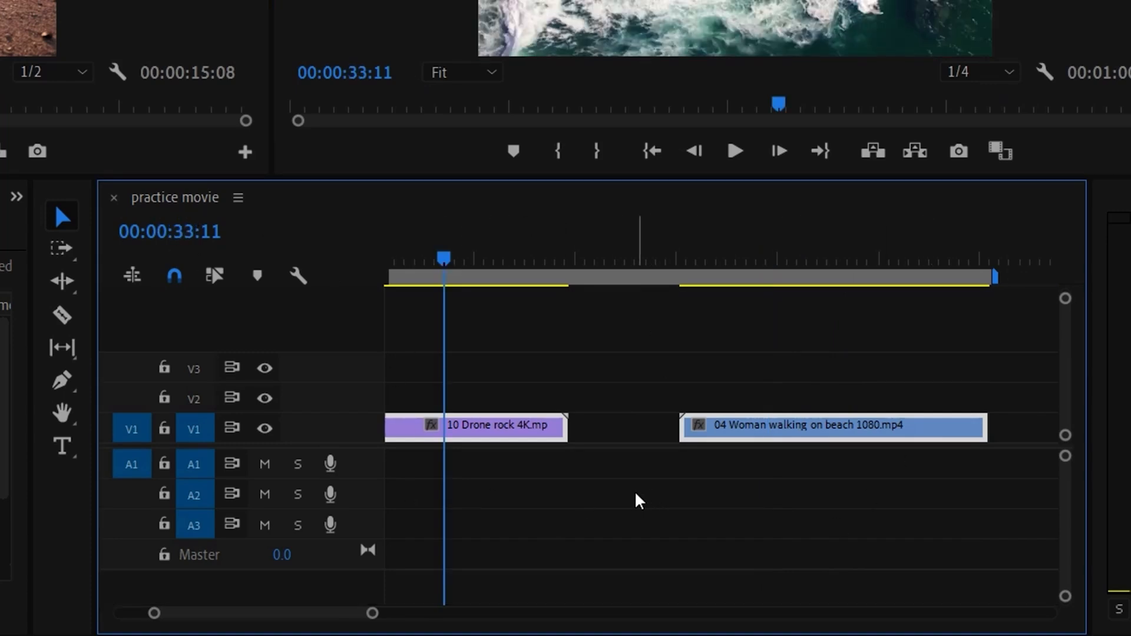
pyautogui.press('=')
pyautogui.press('=')
pyautogui.press('=')
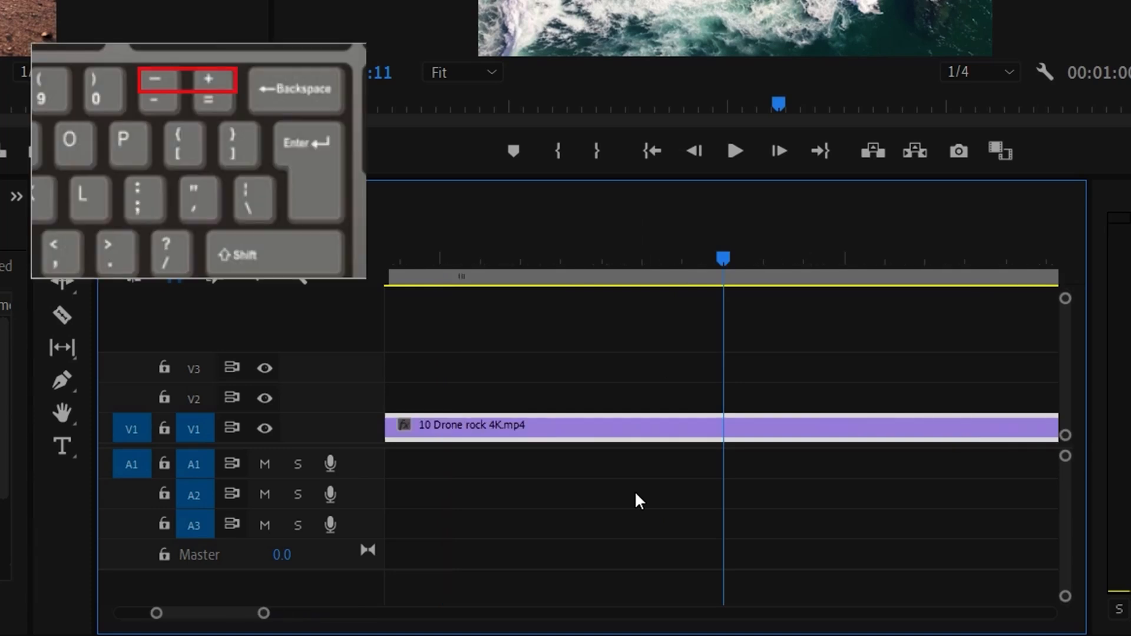
pyautogui.press('-')
pyautogui.press('-')
pyautogui.press('-')
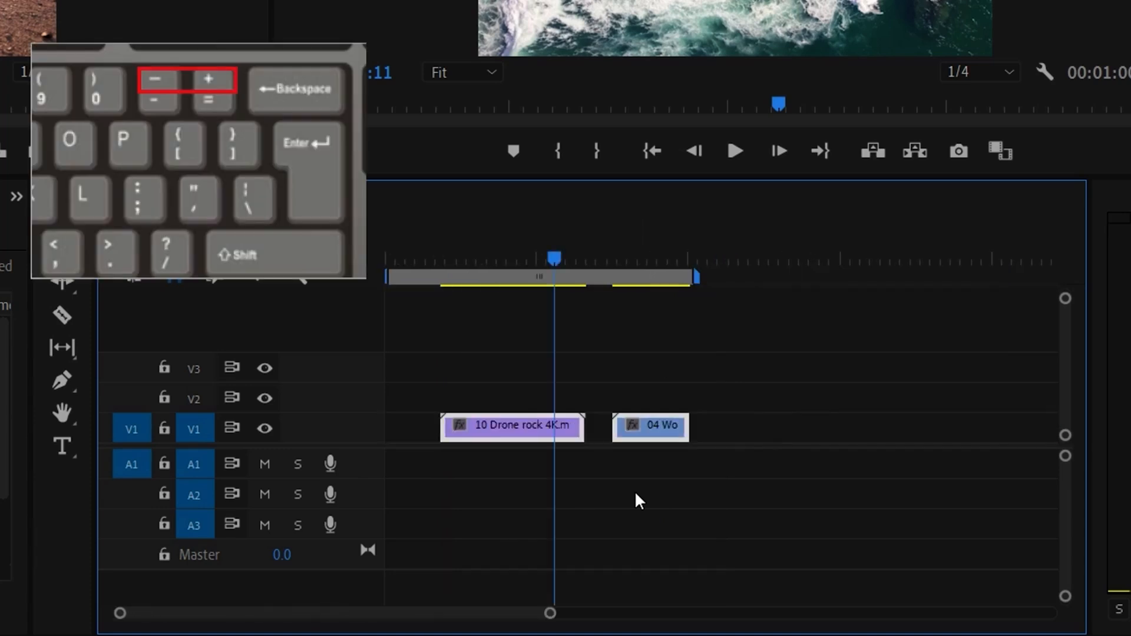
pyautogui.press('=')
pyautogui.press('=')
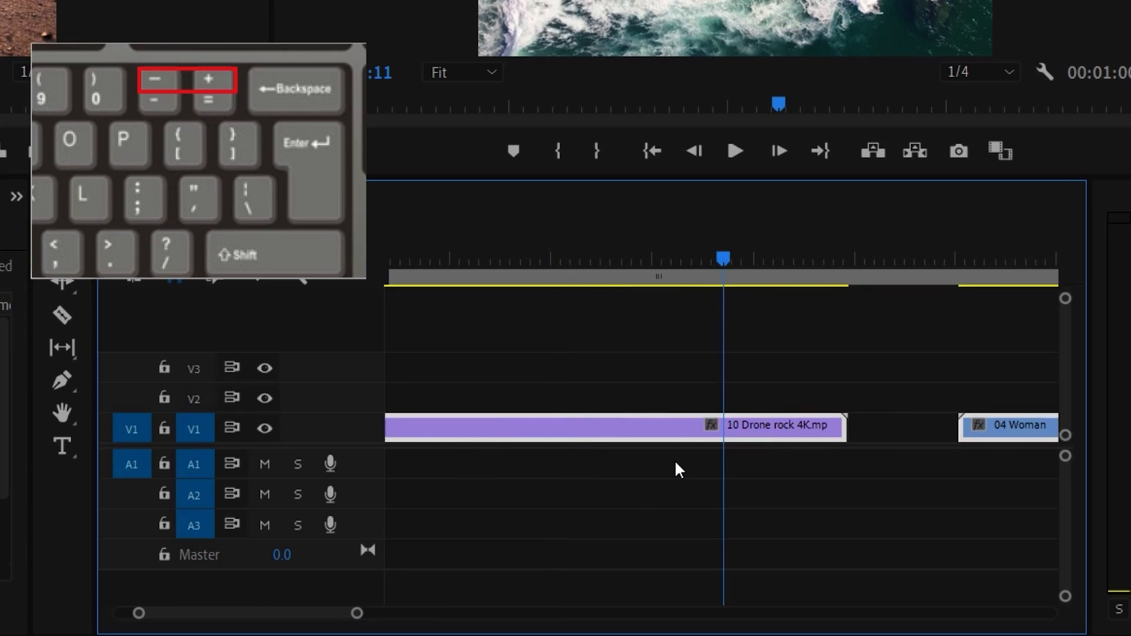
pyautogui.press('-')
pyautogui.press('-')
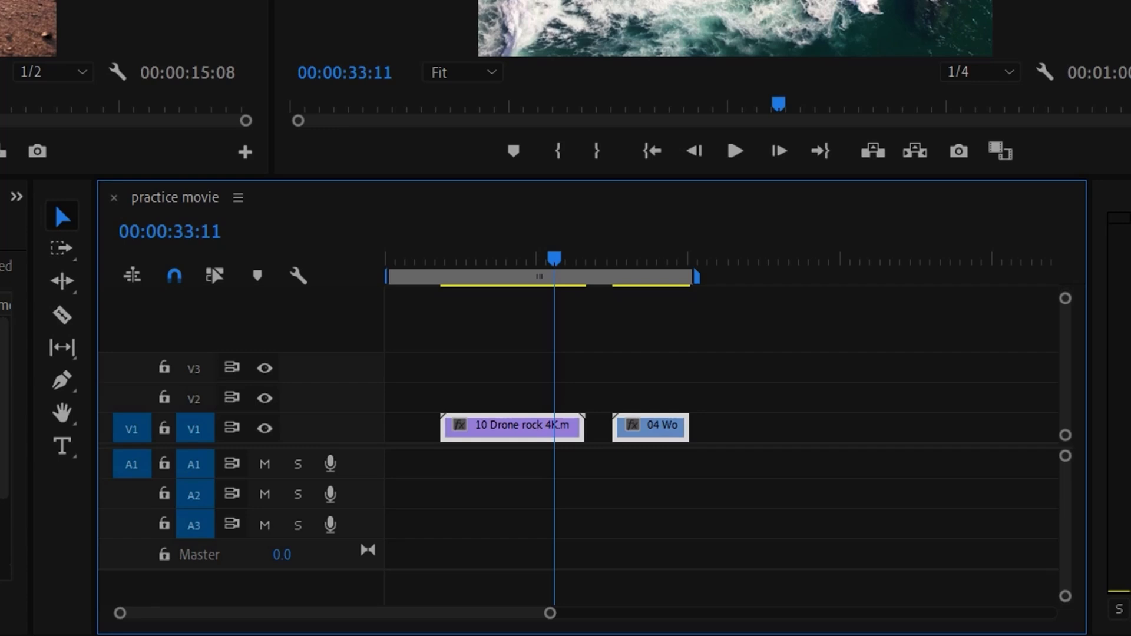
# Step: Open 07 people on moped 4K.mp4 from the Video bin in the Source monitor and mark its In point at 00:00:01:15
pyautogui.moveTo(5, 381); pyautogui.dragTo(6, 428)
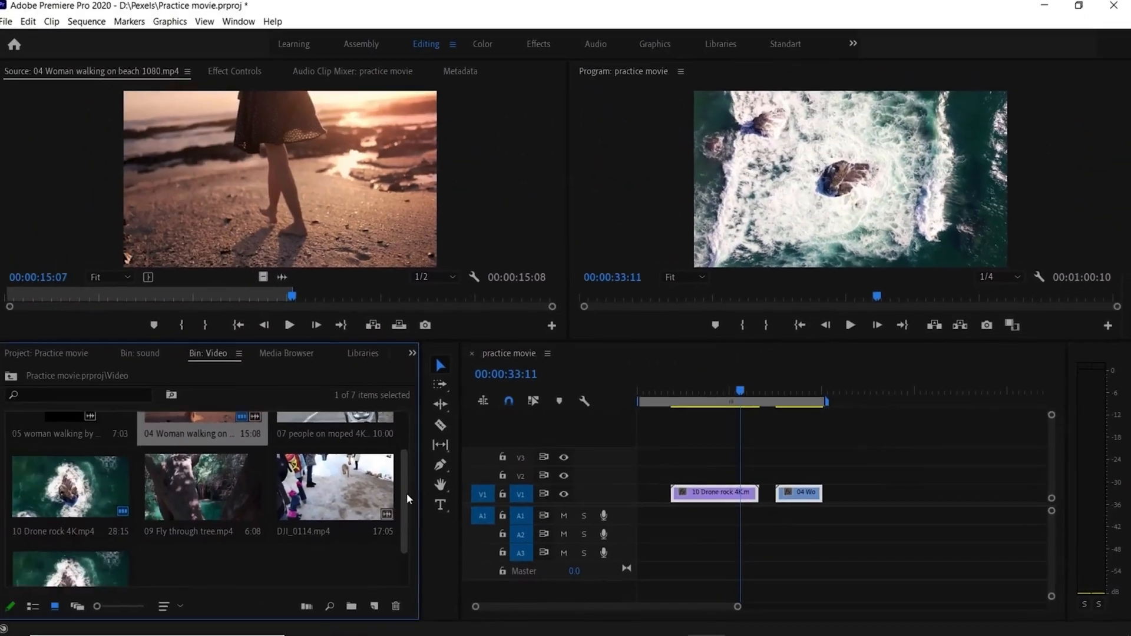
pyautogui.moveTo(407, 493); pyautogui.dragTo(413, 437)
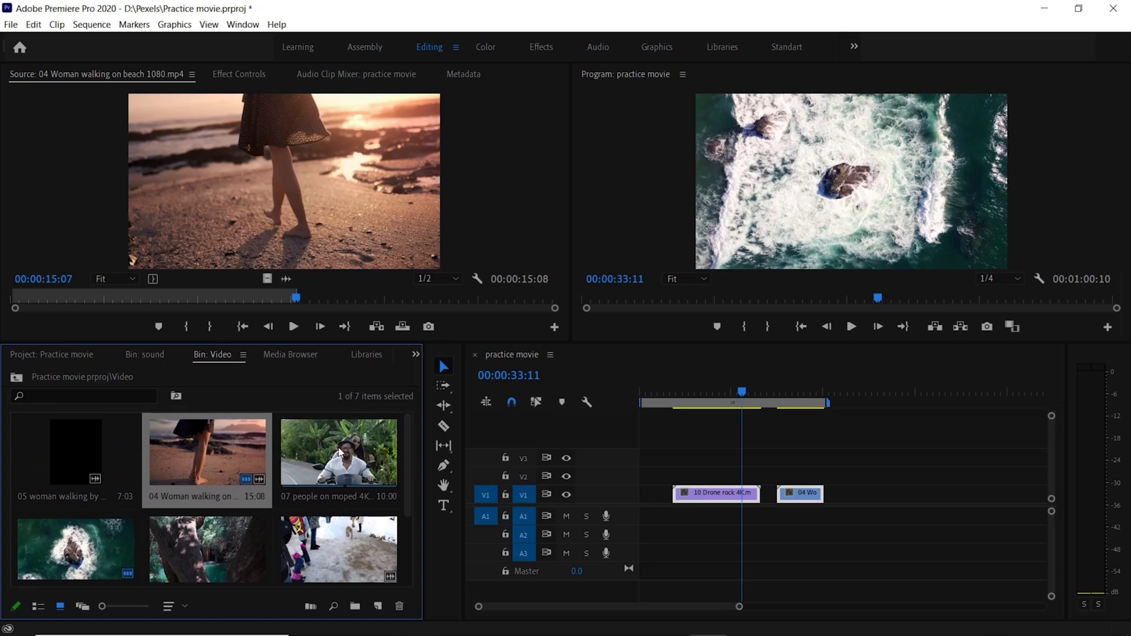
pyautogui.doubleClick(340, 452)
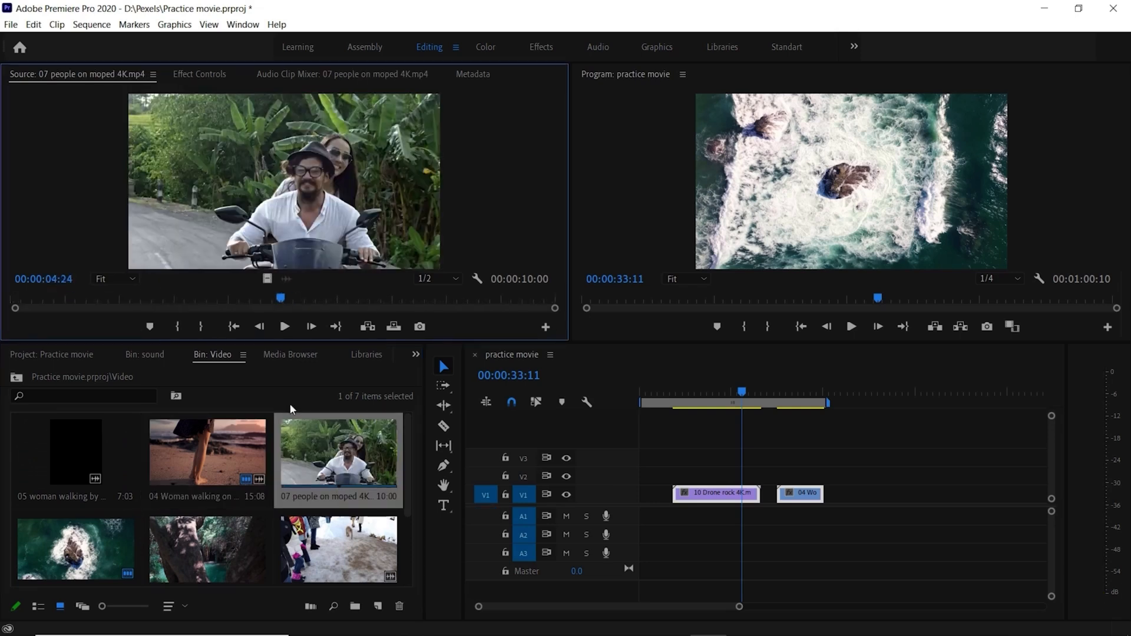
pyautogui.moveTo(281, 301); pyautogui.dragTo(11, 297)
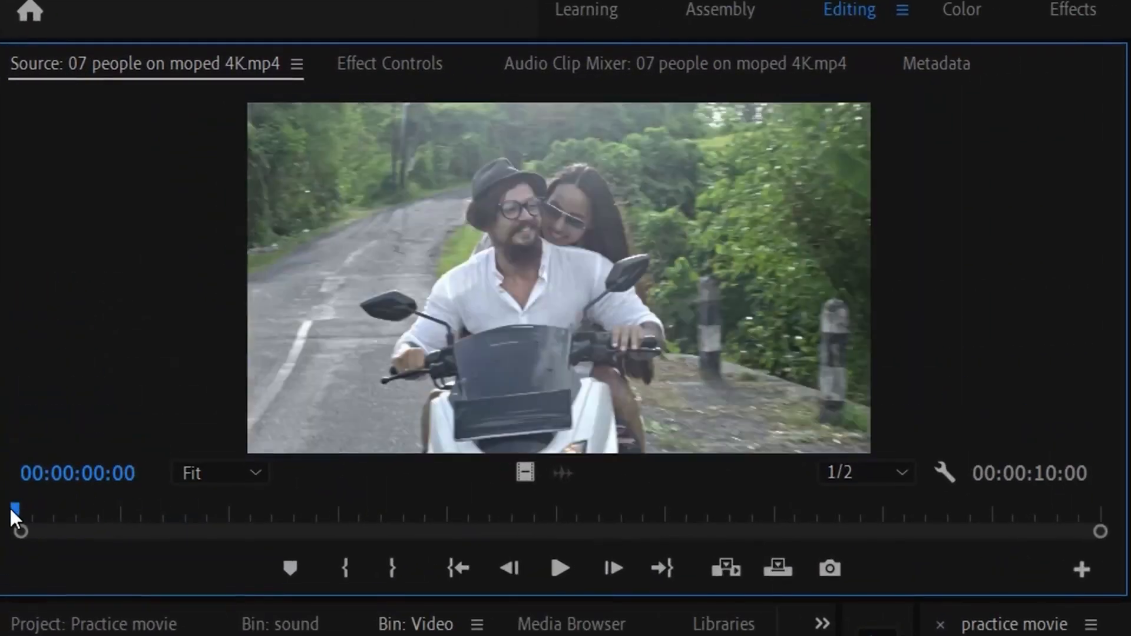
pyautogui.moveTo(10, 508); pyautogui.dragTo(185, 510)
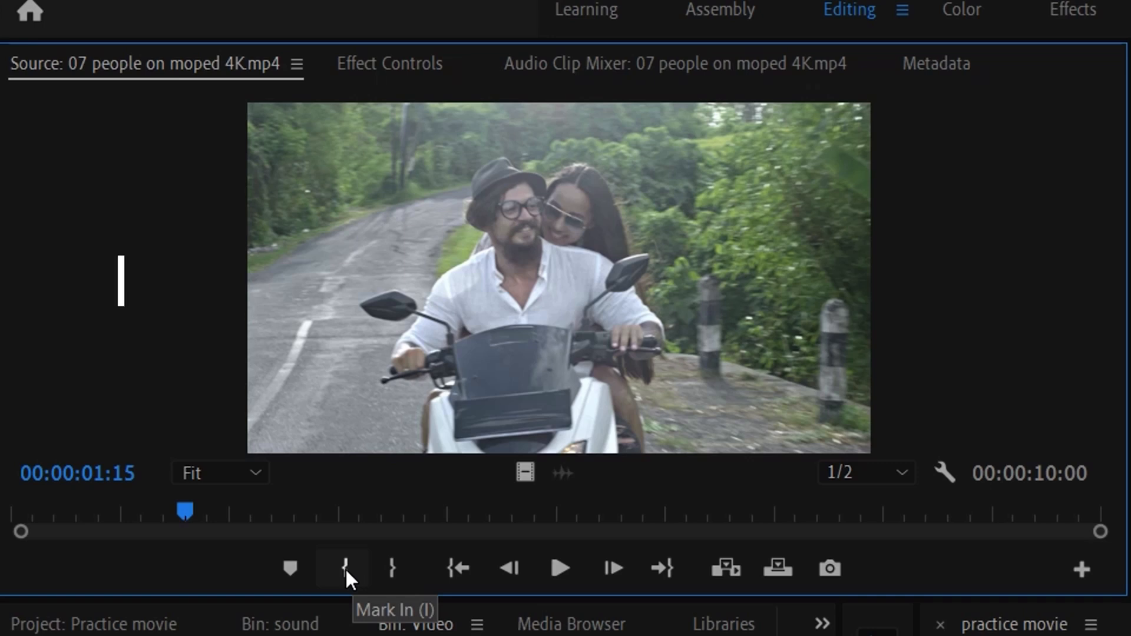
pyautogui.click(345, 567)
# Step: Mark the moped clip's Out point at 00:00:04:08
pyautogui.moveTo(186, 507); pyautogui.dragTo(329, 519)
pyautogui.moveTo(404, 525); pyautogui.dragTo(483, 519)
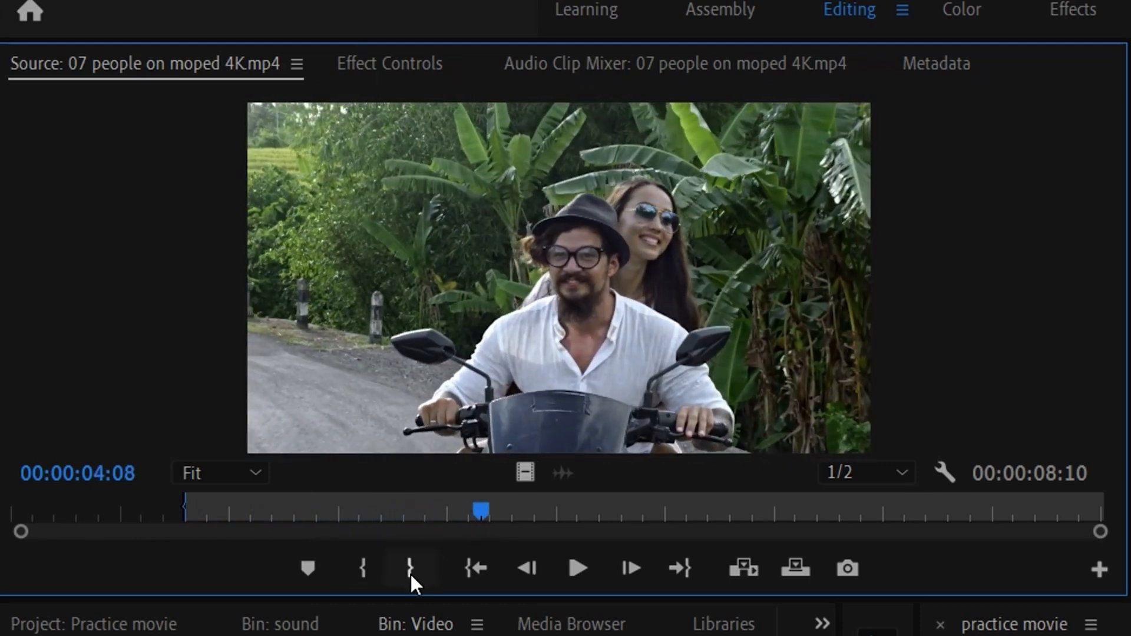
pyautogui.press('o')
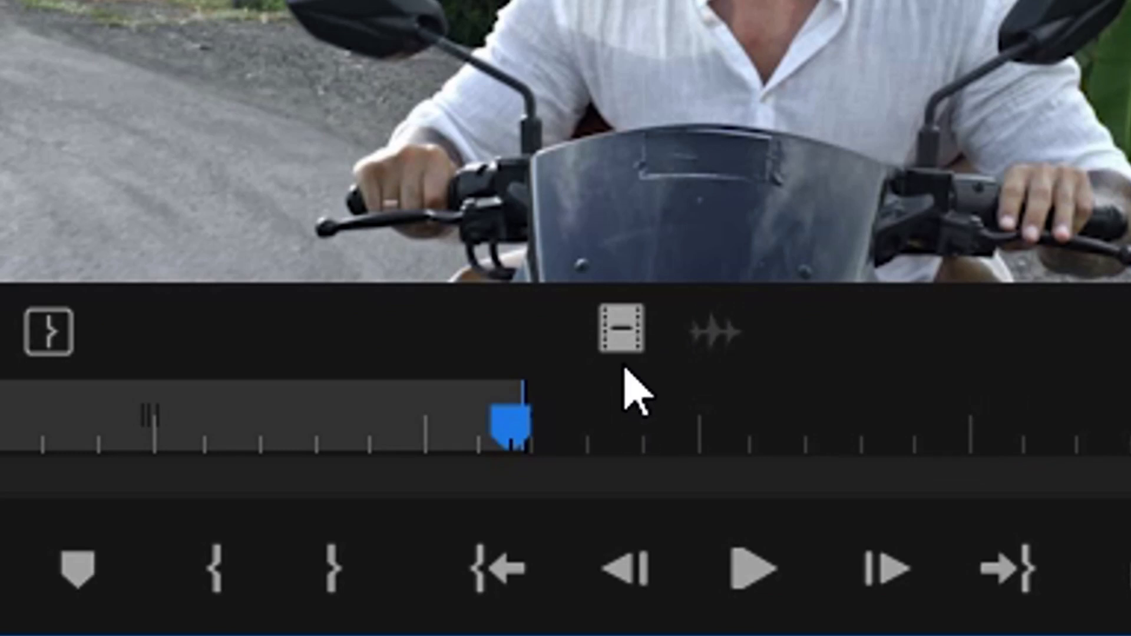
# Step: Add only the video of the marked moped section to V1 after the beach clip and scrub over it in the sequence
pyautogui.click(616, 334)
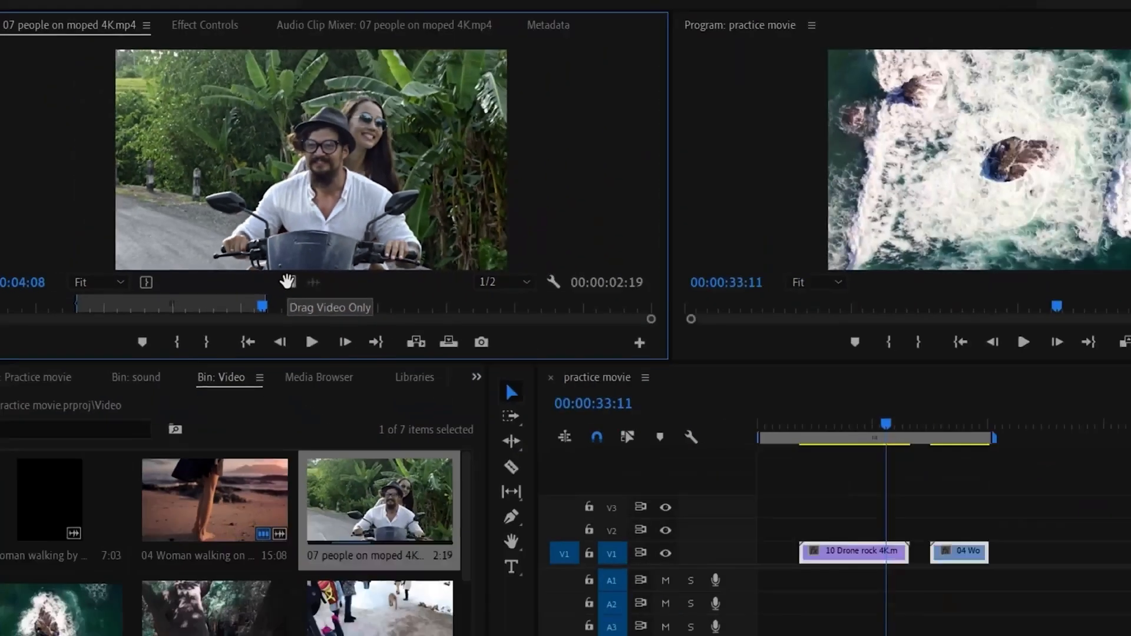
pyautogui.moveTo(616, 332); pyautogui.dragTo(838, 497)
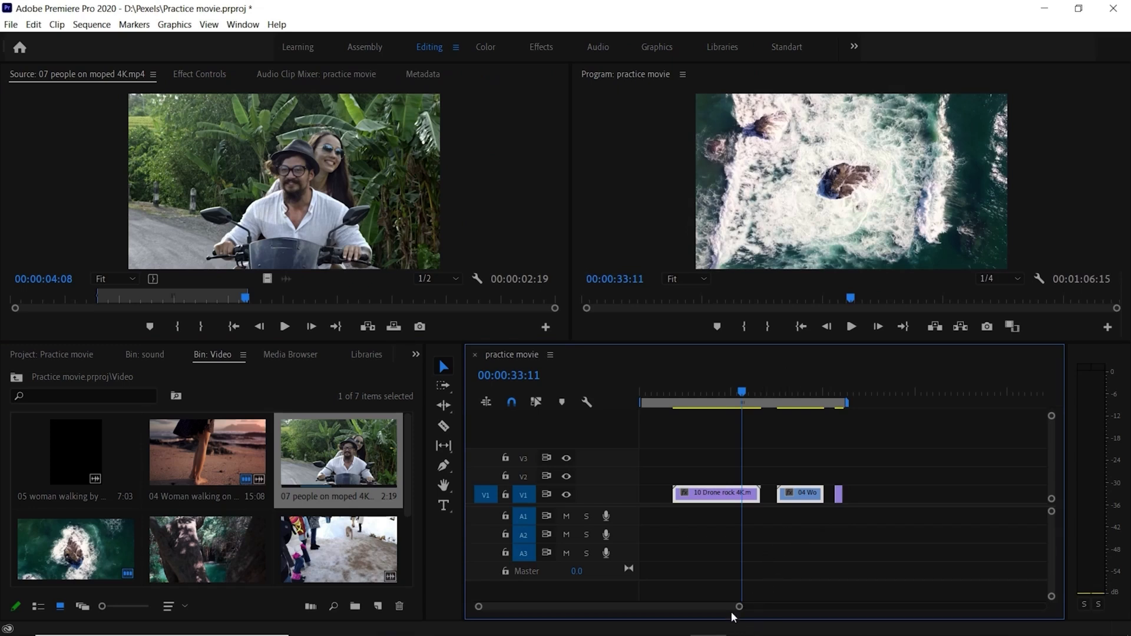
pyautogui.moveTo(741, 607); pyautogui.dragTo(659, 610)
pyautogui.moveTo(588, 604); pyautogui.dragTo(617, 603)
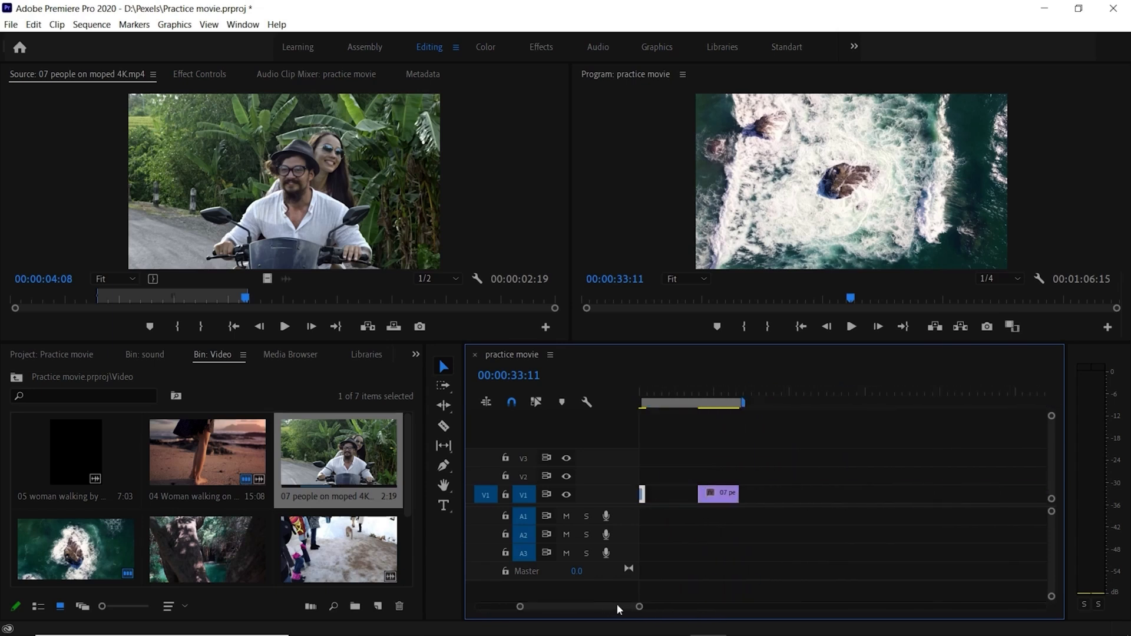
pyautogui.click(697, 392)
pyautogui.moveTo(698, 394)
pyautogui.mouseDown()
pyautogui.moveTo(720, 395)
pyautogui.moveTo(645, 395)
pyautogui.moveTo(710, 395)
pyautogui.mouseUp()
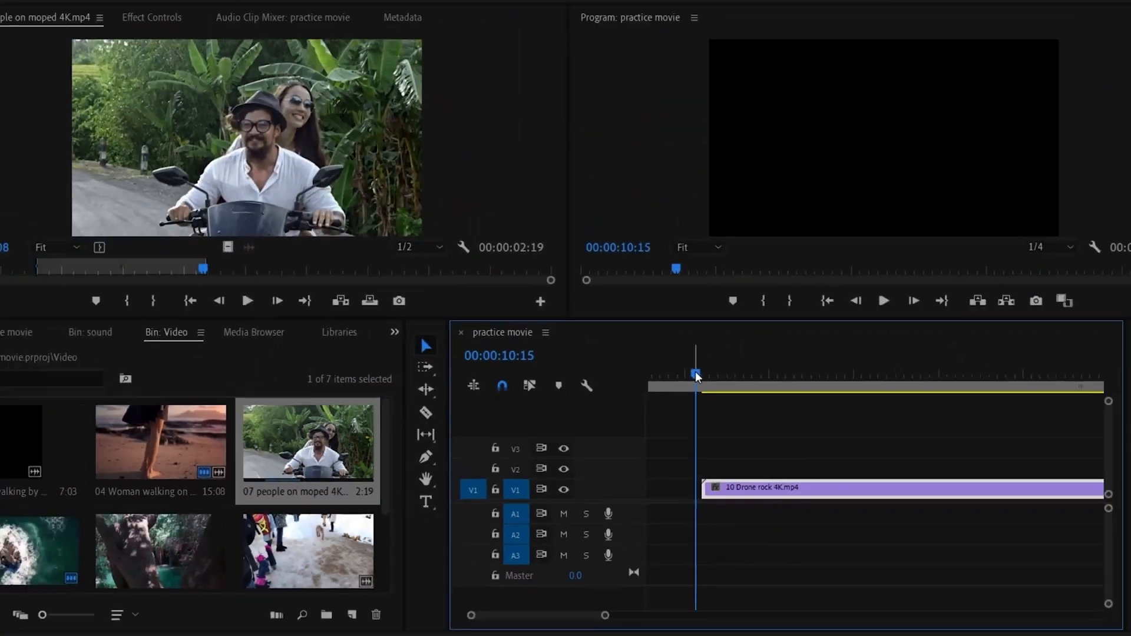
# Step: Split the 10 Drone rock 4K.mp4 clip at 00:00:13:20 with the Razor tool
pyautogui.moveTo(695, 372); pyautogui.dragTo(734, 399)
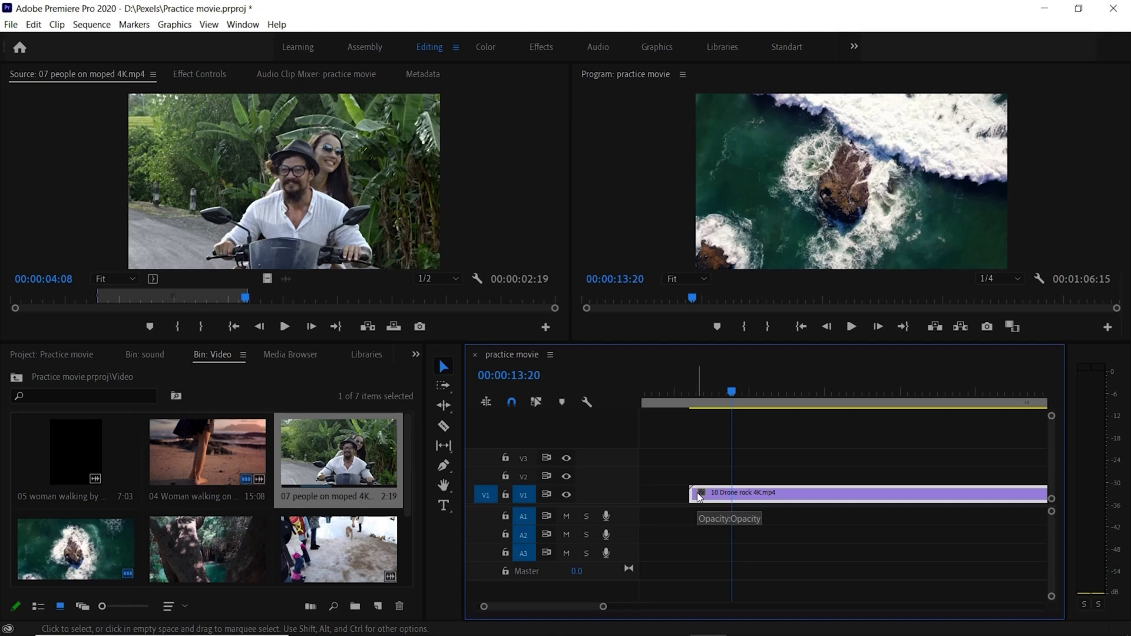
pyautogui.click(444, 428)
pyautogui.click(738, 494)
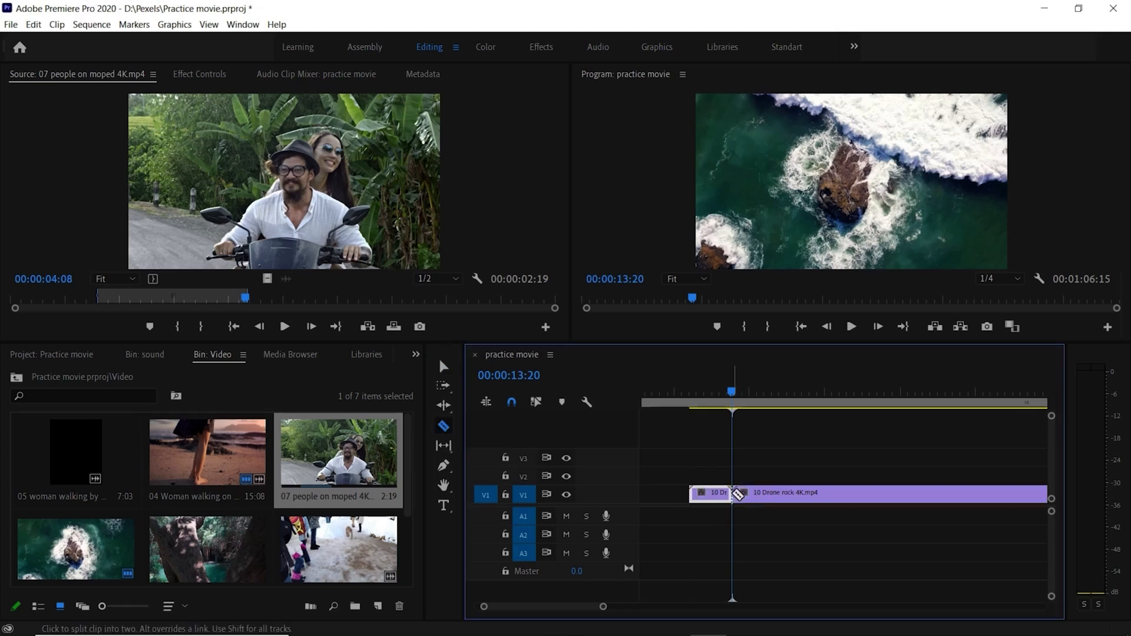
# Step: Delete the short drone piece before the cut and undo the deletion
pyautogui.click(444, 367)
pyautogui.click(712, 496)
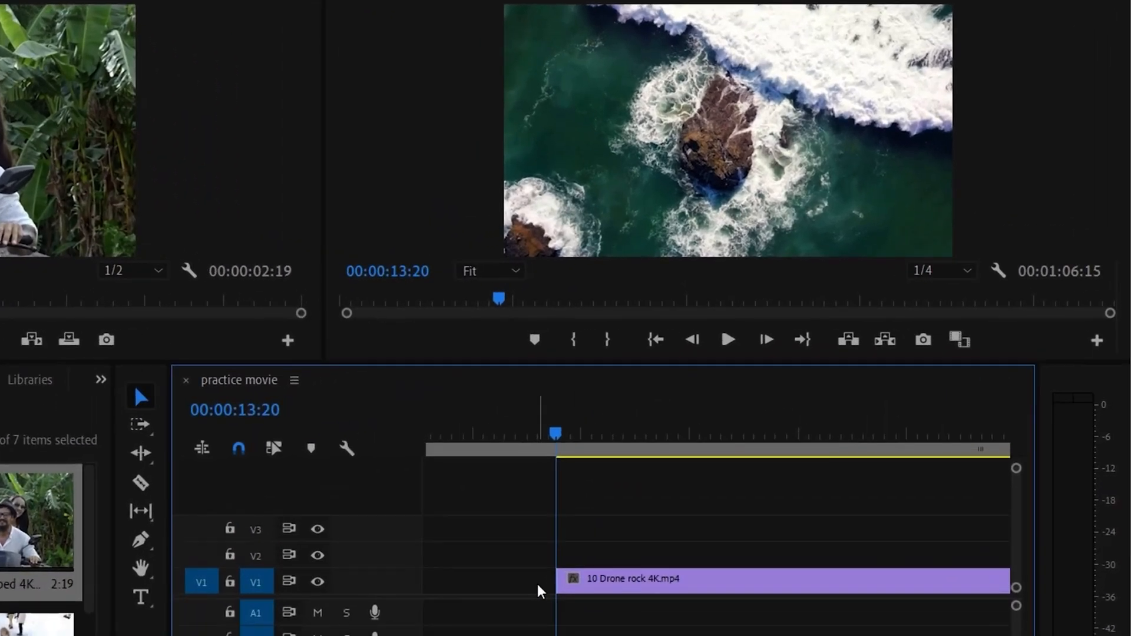
pyautogui.hotkey('ctrl', 'z')
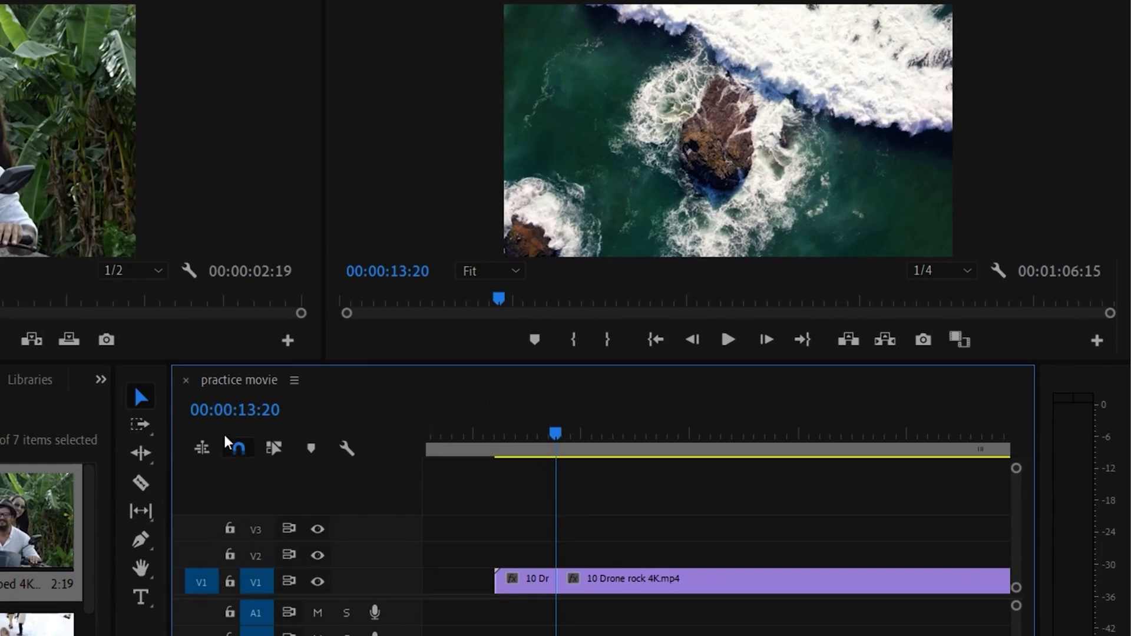
# Step: Trim away the short drone piece up to the cut at 00:00:13:20 and move the playhead to 00:00:16:01
pyautogui.click(141, 397)
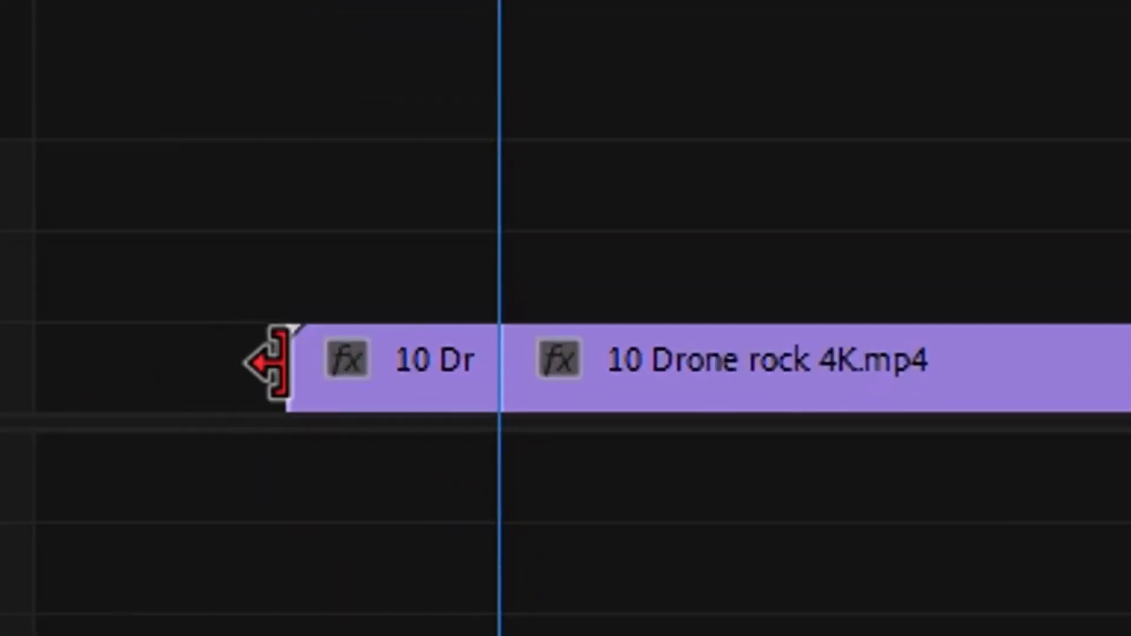
pyautogui.moveTo(301, 362); pyautogui.dragTo(507, 362)
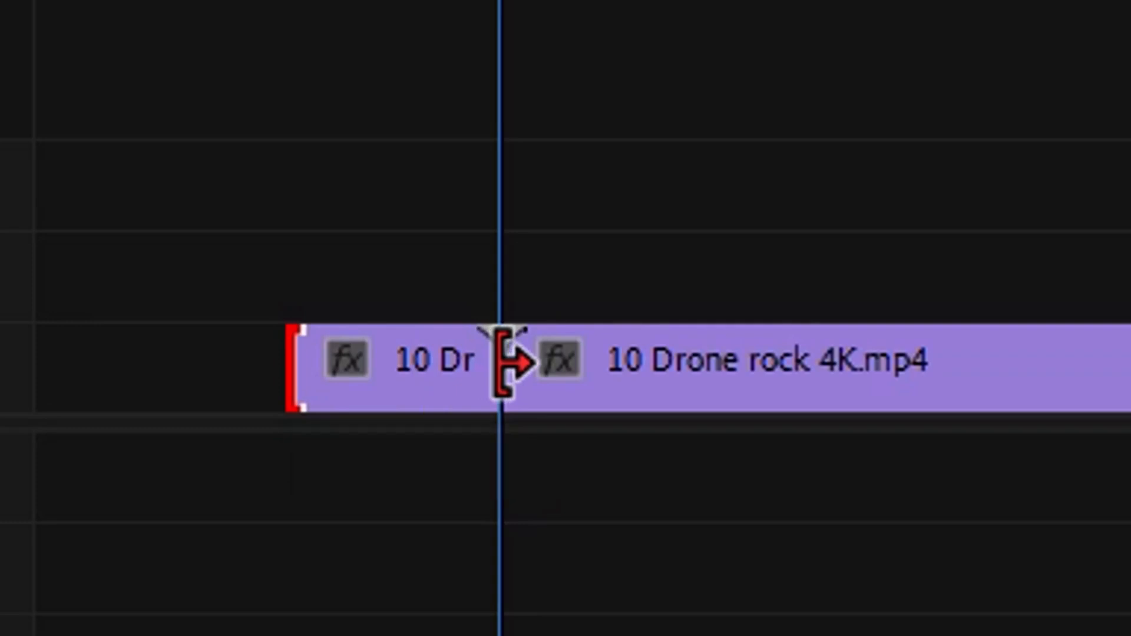
pyautogui.moveTo(499, 285); pyautogui.dragTo(638, 426)
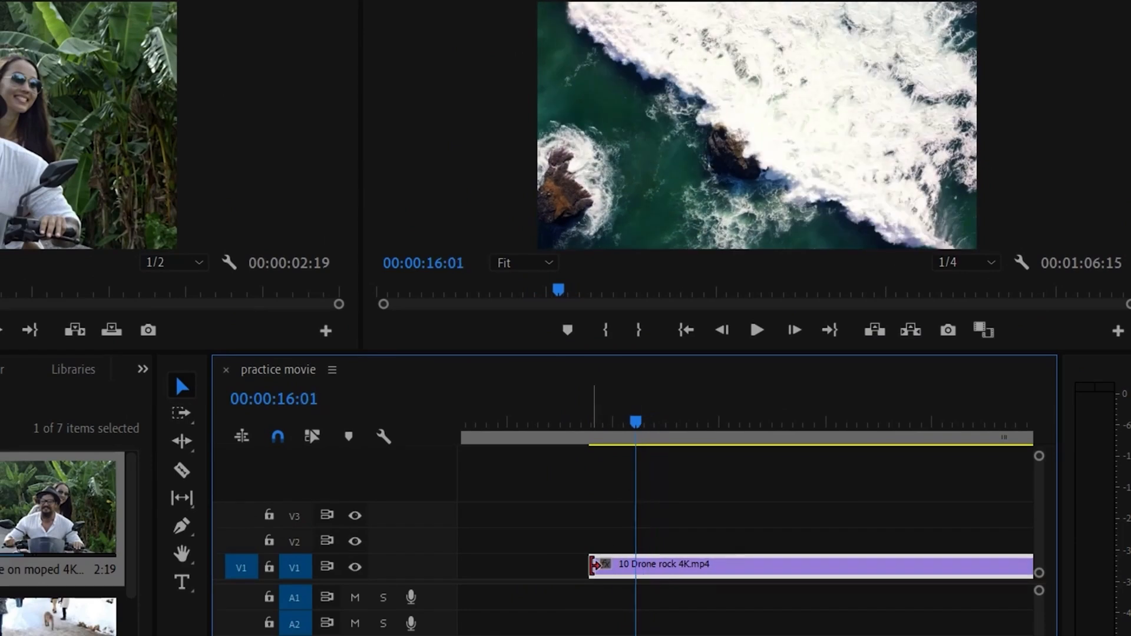
# Step: Extend the drone clip's start back to its earlier beginning and trim it in to the playhead at 00:00:13:11
pyautogui.moveTo(591, 566); pyautogui.dragTo(506, 577)
pyautogui.moveTo(516, 428); pyautogui.dragTo(581, 425)
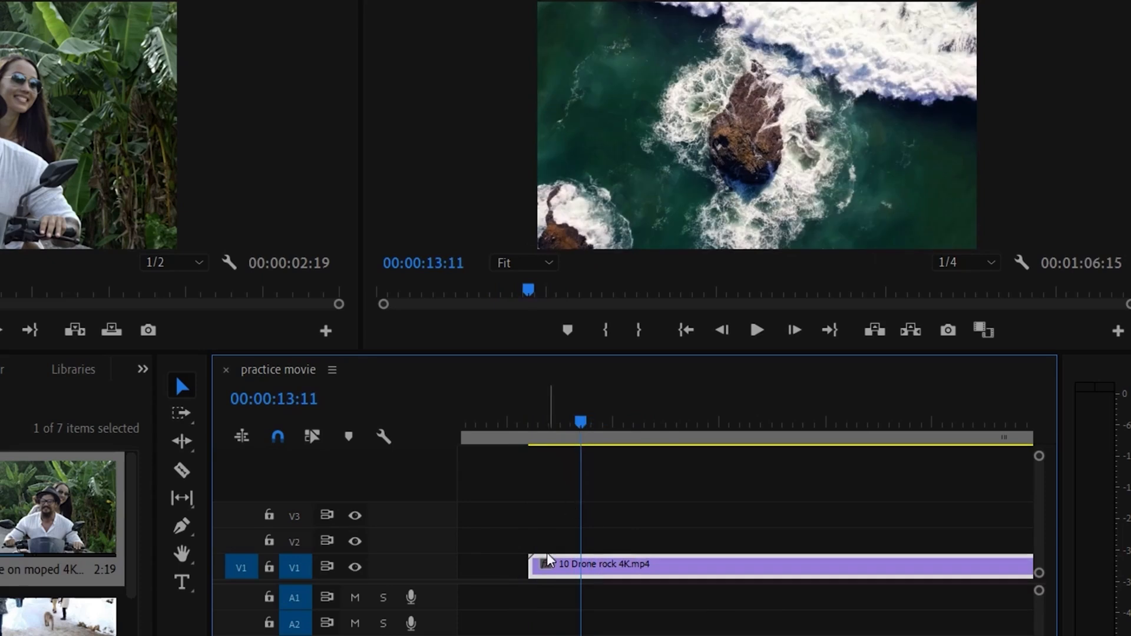
pyautogui.moveTo(534, 562); pyautogui.dragTo(581, 562)
# Step: Split the drone clip at 00:00:28:08 with the Razor tool
pyautogui.moveTo(581, 421); pyautogui.dragTo(897, 440)
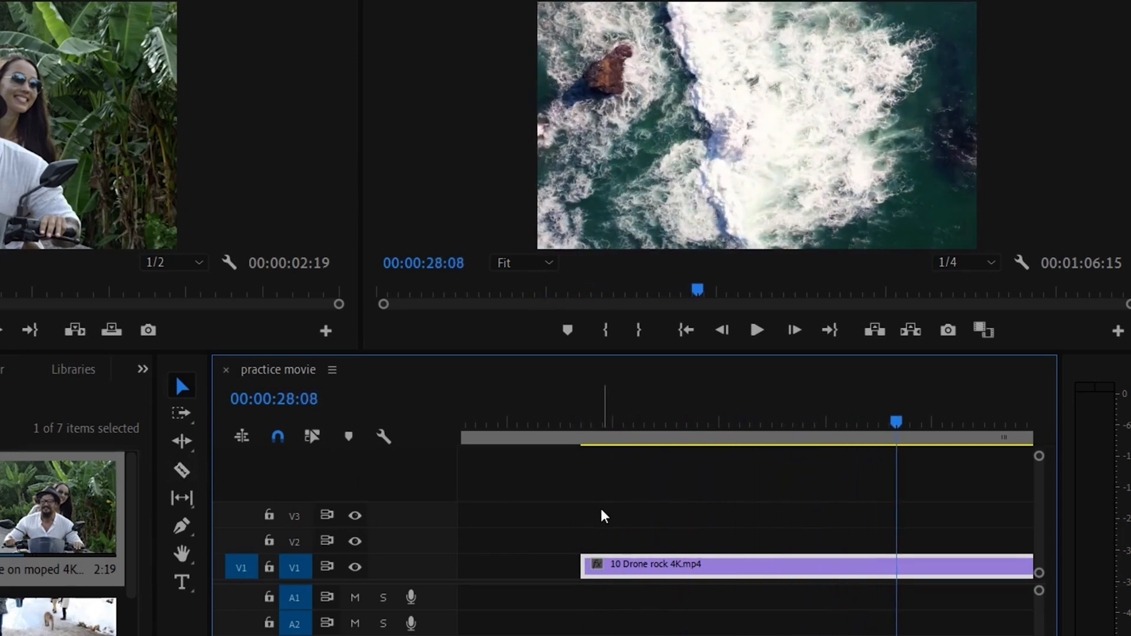
pyautogui.press('c')
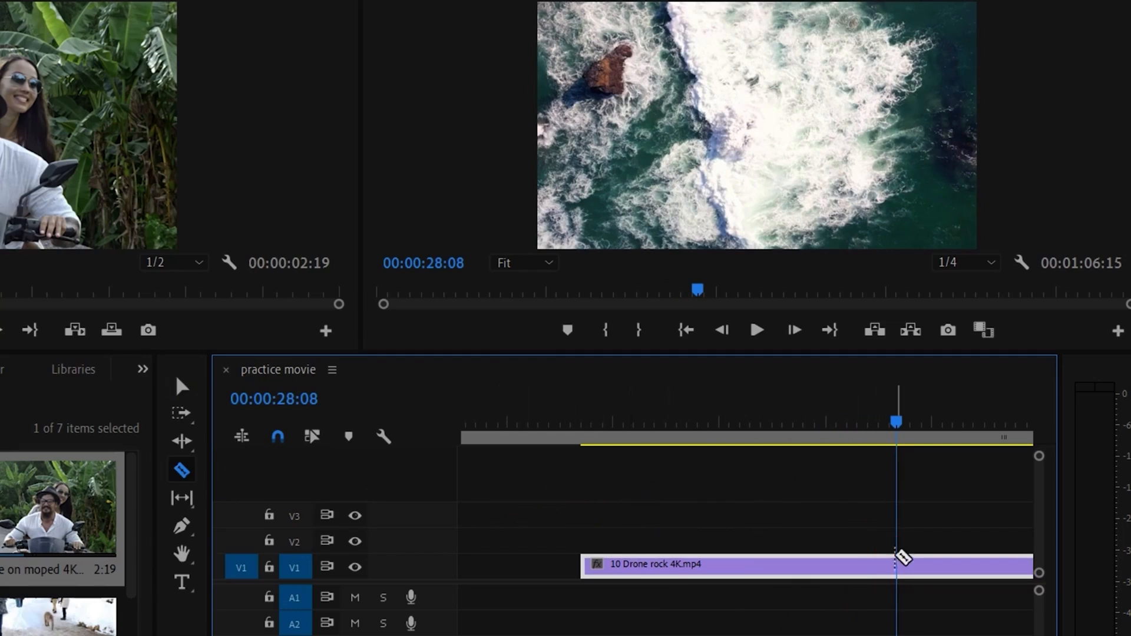
pyautogui.click(898, 565)
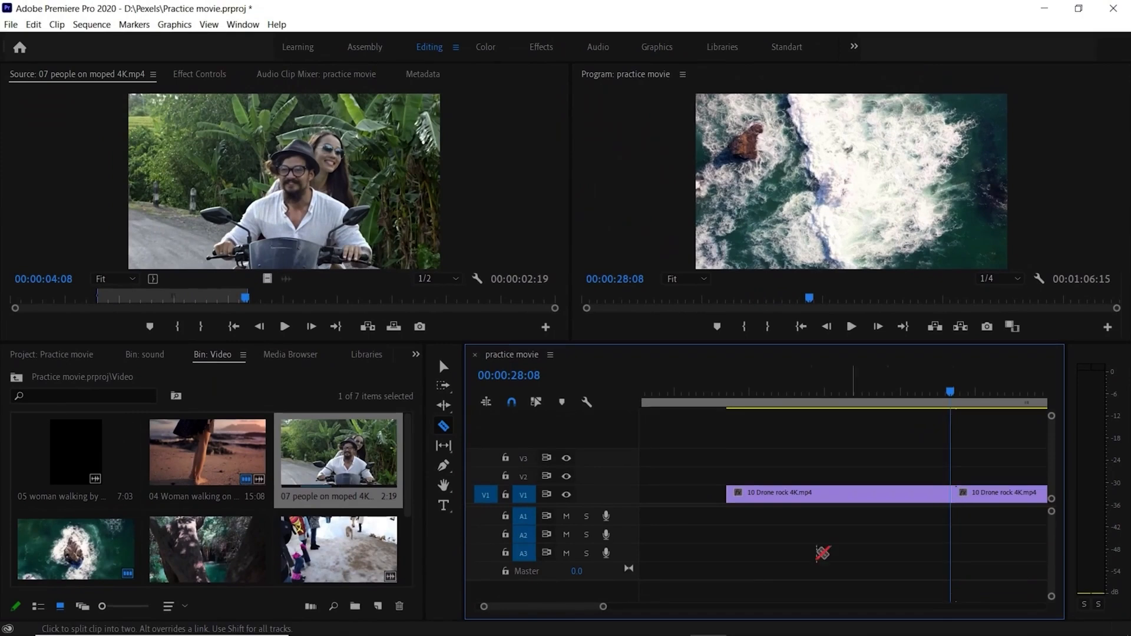
# Step: Delete the drone piece that follows the cut at 00:00:28:08
pyautogui.moveTo(605, 610); pyautogui.dragTo(639, 607)
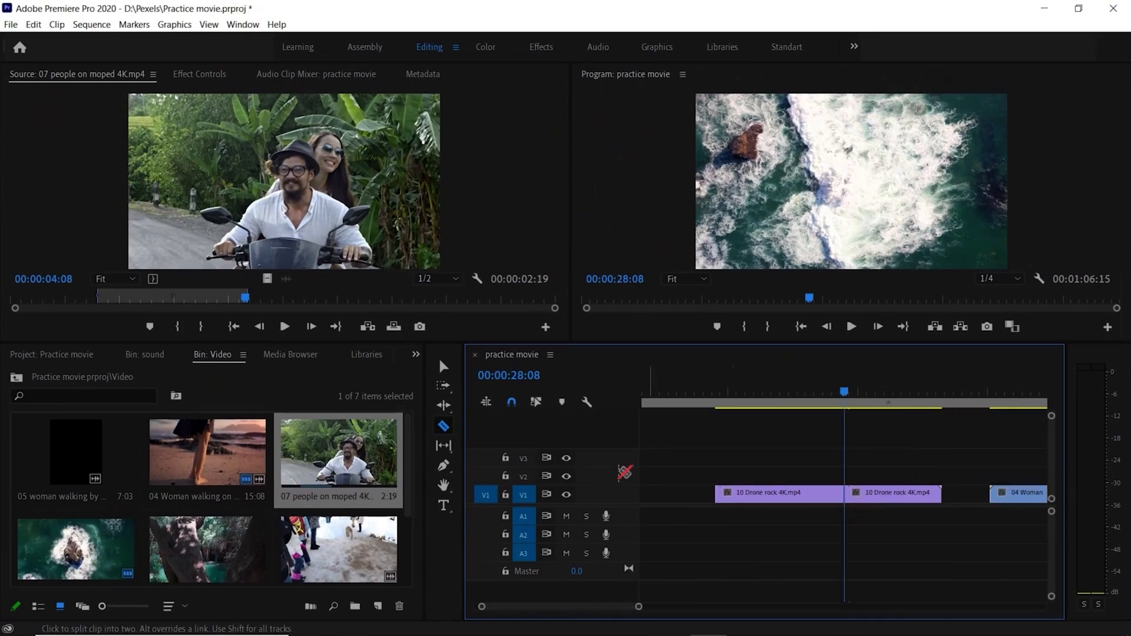
pyautogui.click(443, 366)
pyautogui.click(888, 495)
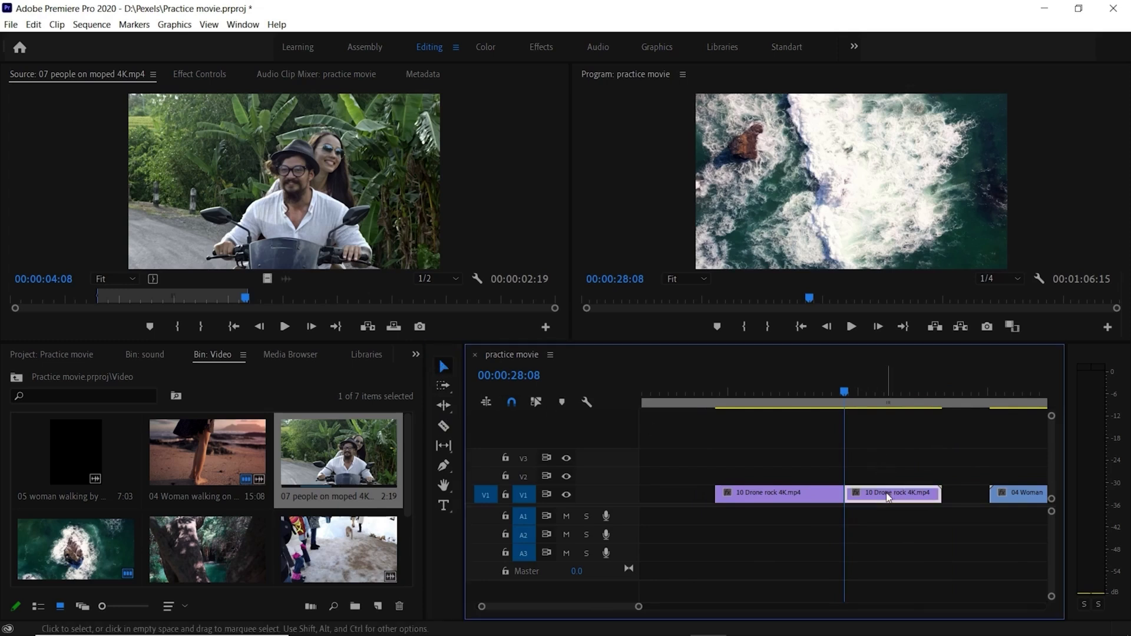
pyautogui.press('Delete')
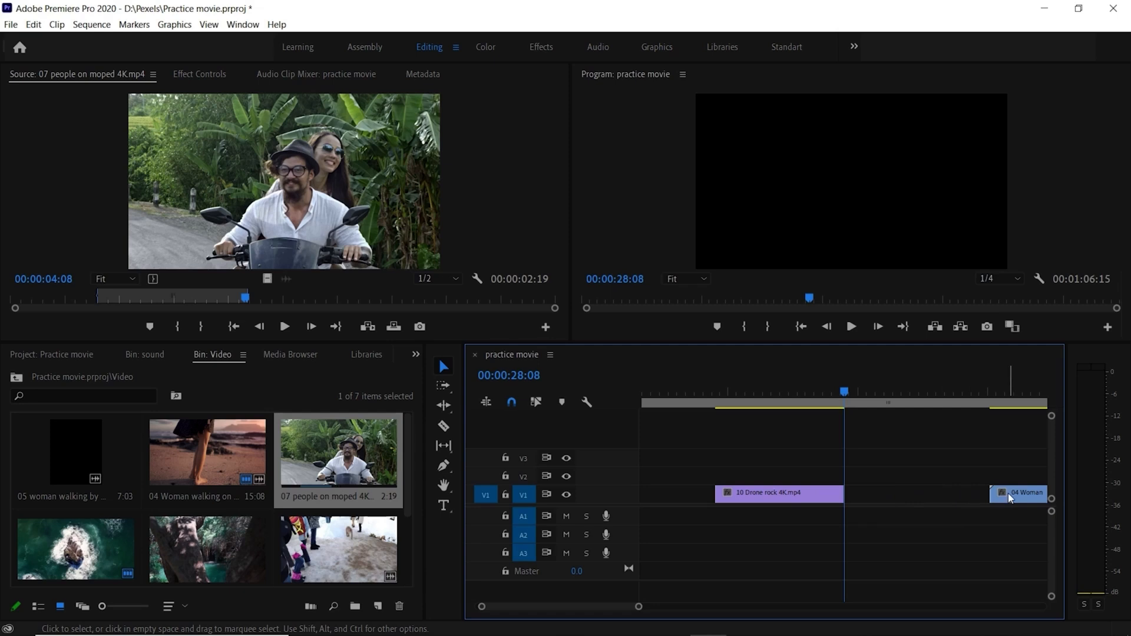
# Step: Move the 04 Woman walking on beach clip against the end of the drone clip and set the playhead to 00:00:13:14
pyautogui.moveTo(1009, 498); pyautogui.dragTo(846, 504)
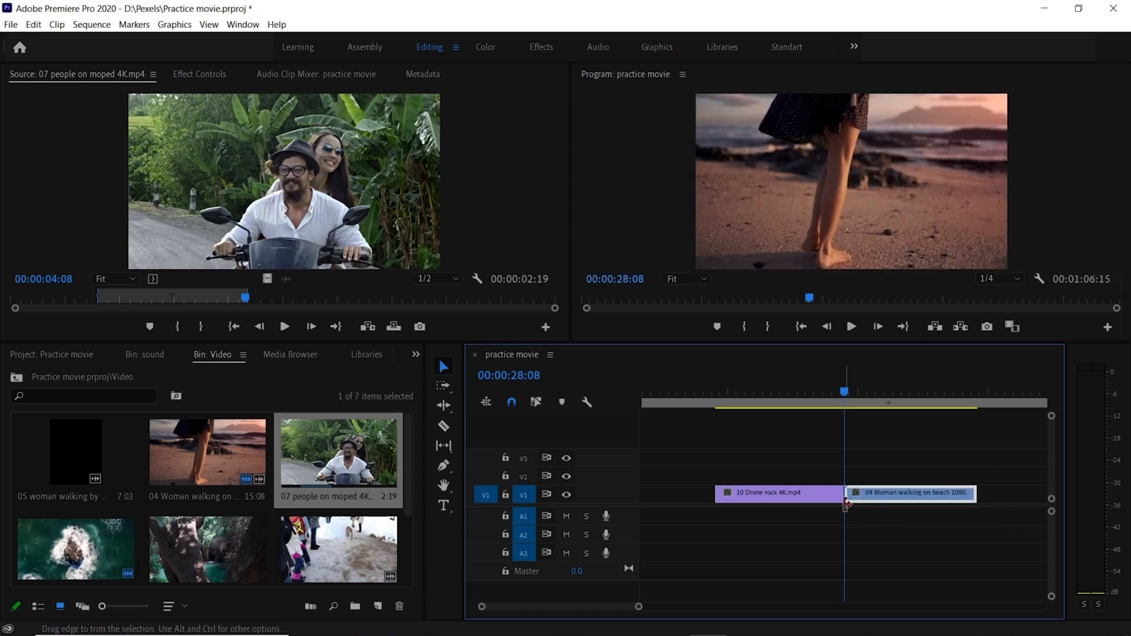
pyautogui.moveTo(721, 394); pyautogui.dragTo(718, 398)
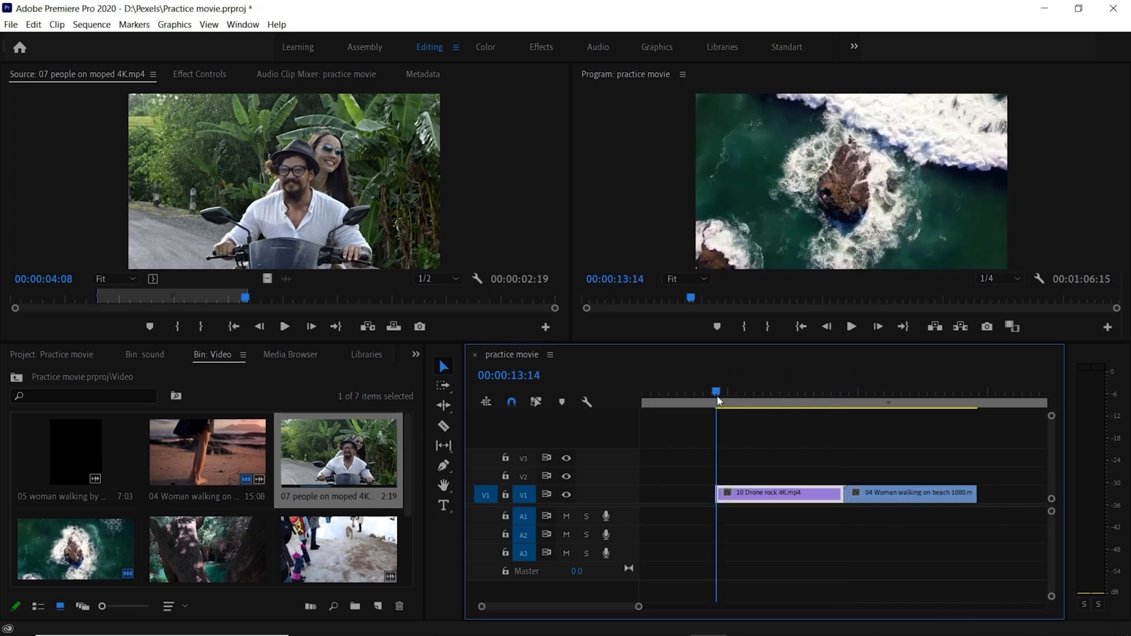
# Step: Play the drone clip to 00:00:21:11 and split it there with the Razor tool
pyautogui.click(851, 327)
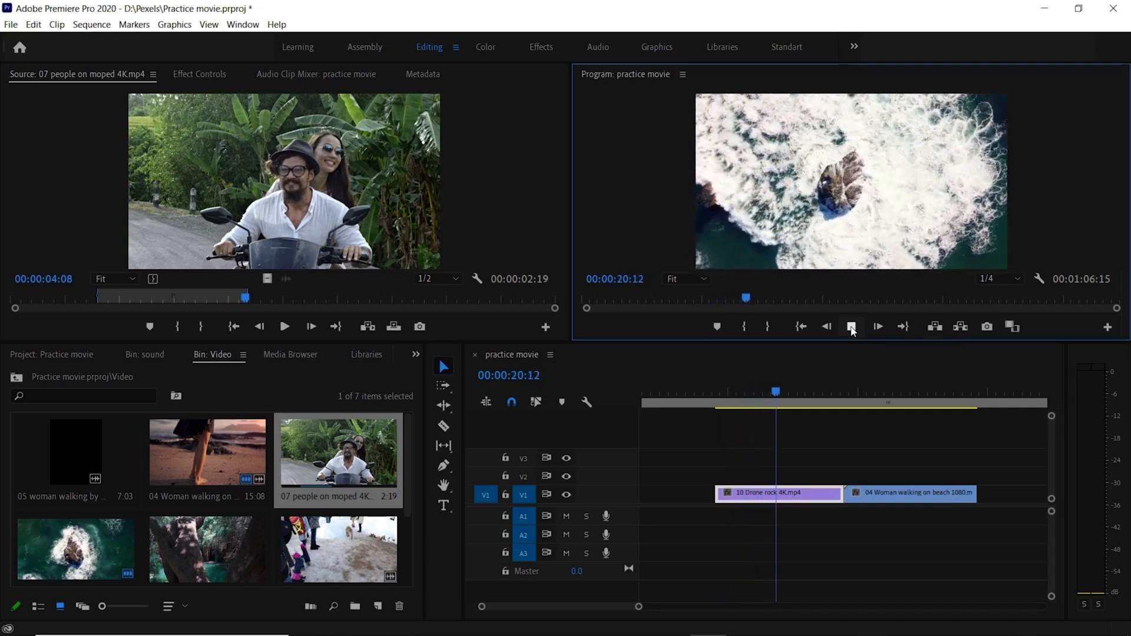
pyautogui.click(851, 327)
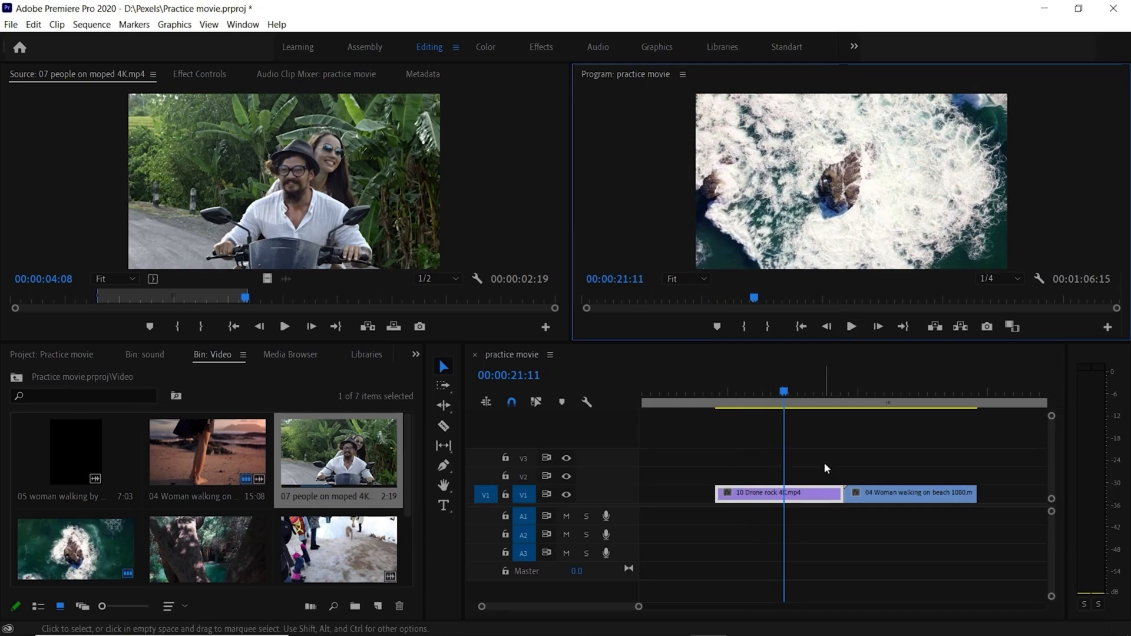
pyautogui.press('c')
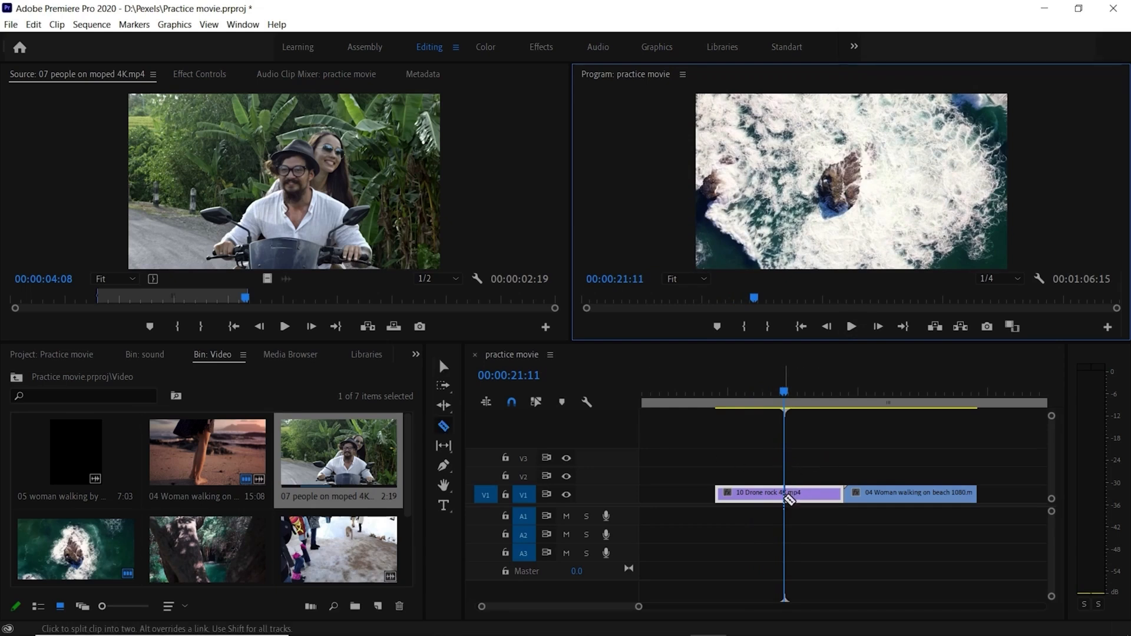
pyautogui.click(792, 498)
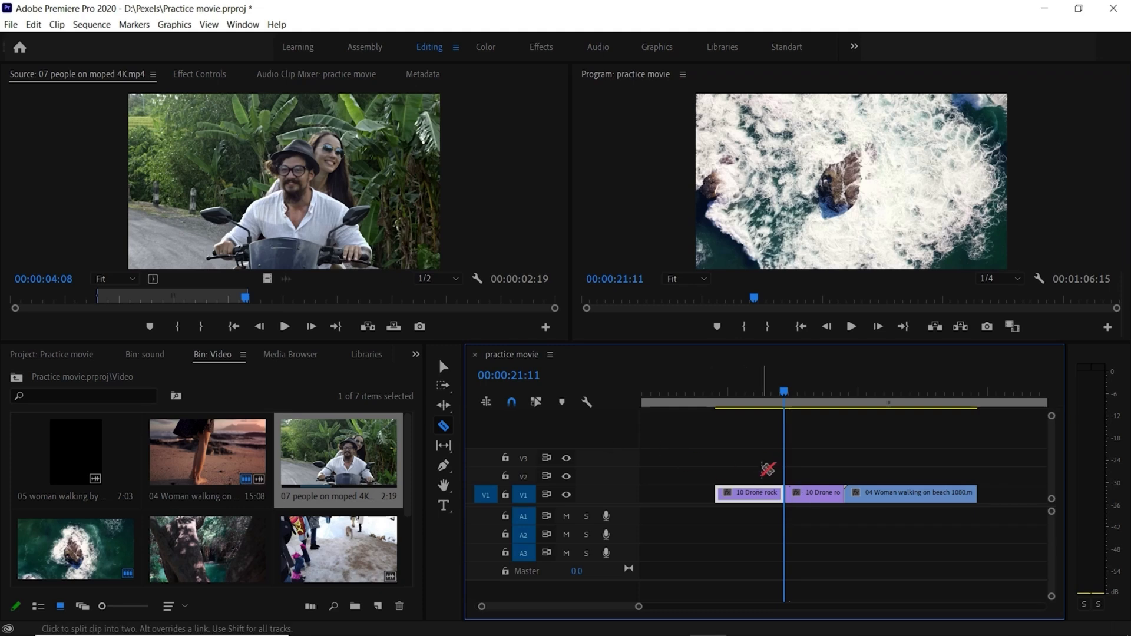
# Step: Delete the drone piece that follows the cut at 00:00:21:11
pyautogui.press('v')
pyautogui.click(821, 496)
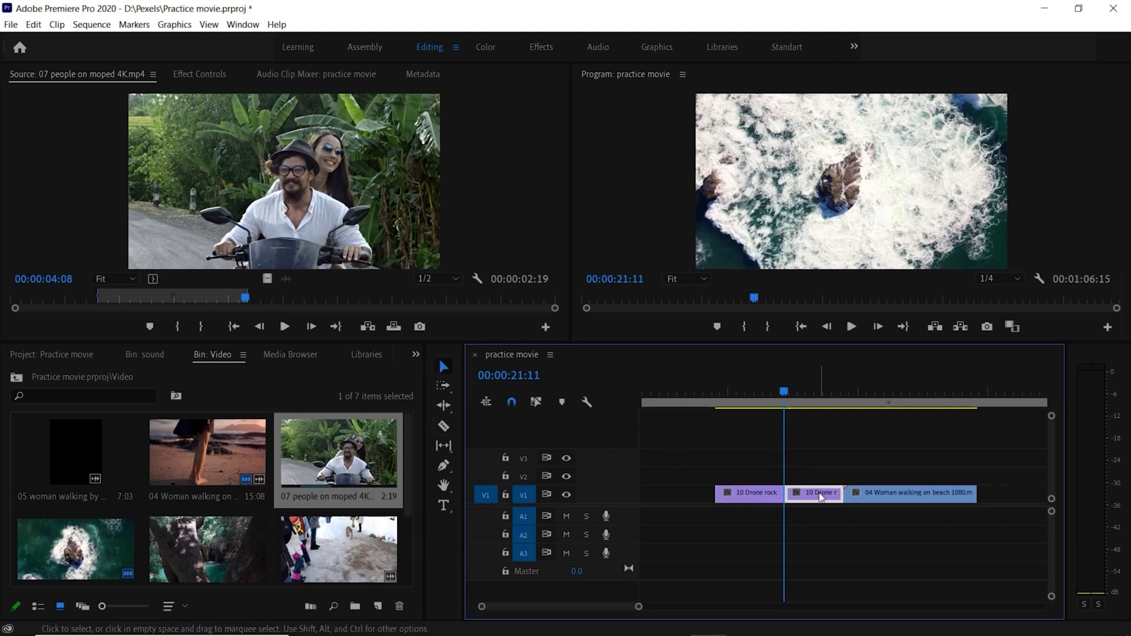
pyautogui.press('Delete')
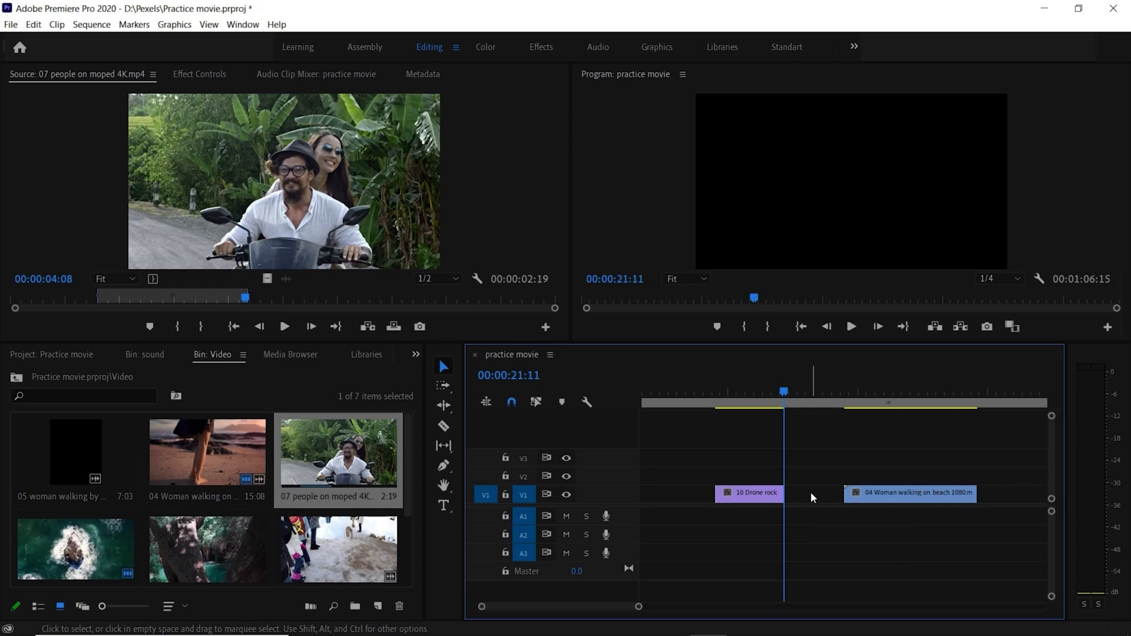
# Step: Close the gap between the drone clip and the 04 Woman walking on beach clip with Ripple Delete
pyautogui.moveTo(866, 501)
pyautogui.mouseDown()
pyautogui.moveTo(841, 498)
pyautogui.moveTo(854, 497)
pyautogui.mouseUp()
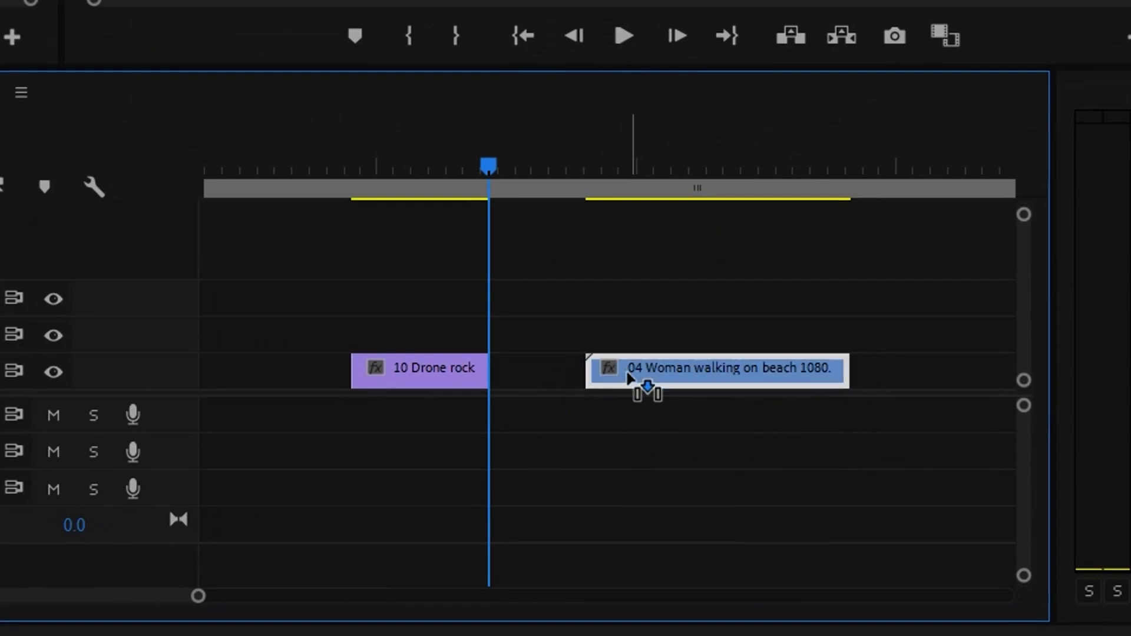
pyautogui.moveTo(629, 377); pyautogui.dragTo(628, 377)
pyautogui.rightClick(551, 378)
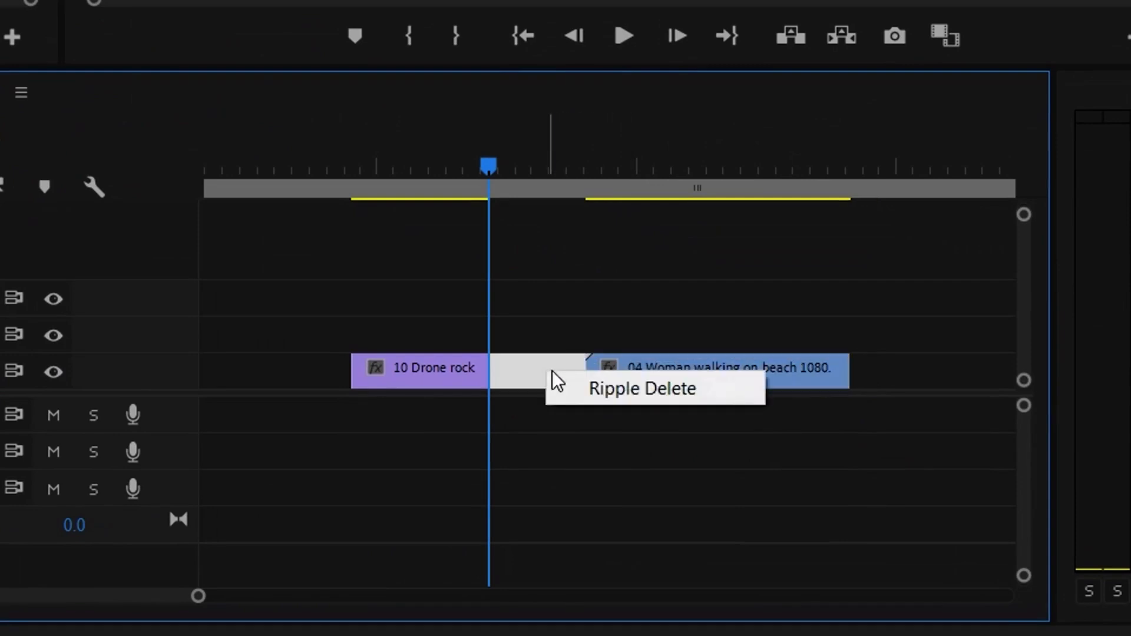
pyautogui.click(622, 393)
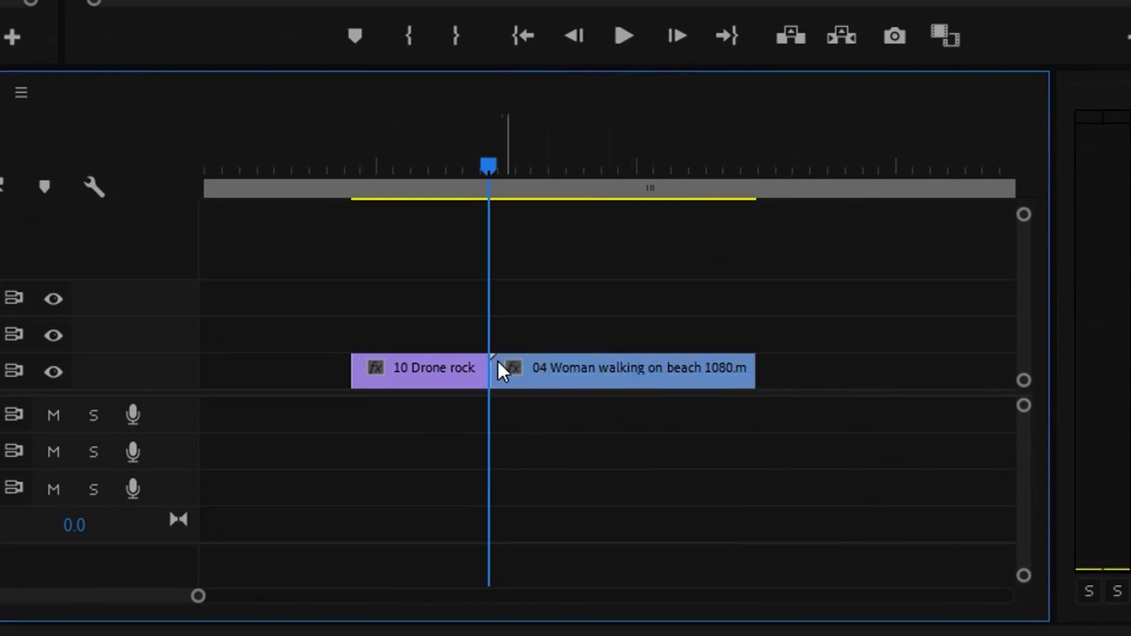
# Step: Play the sequence from the drone clip and trim the end of the 04 Woman walking on beach clip to 00:00:30:19
pyautogui.click(373, 194)
pyautogui.press('space')
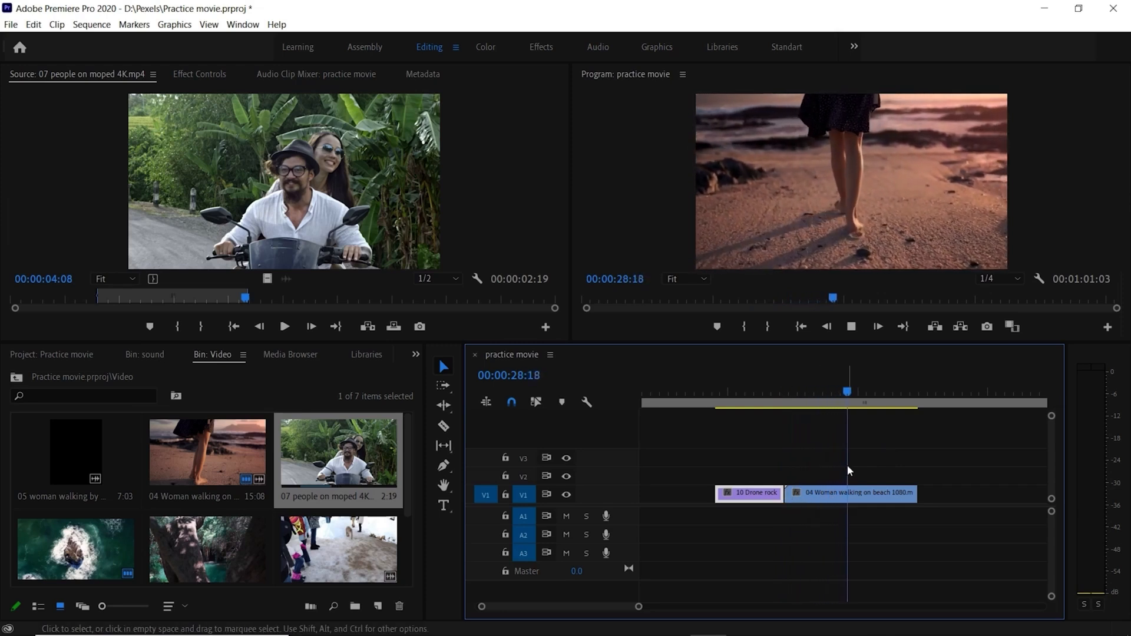
pyautogui.click(871, 493)
pyautogui.moveTo(913, 494); pyautogui.dragTo(865, 495)
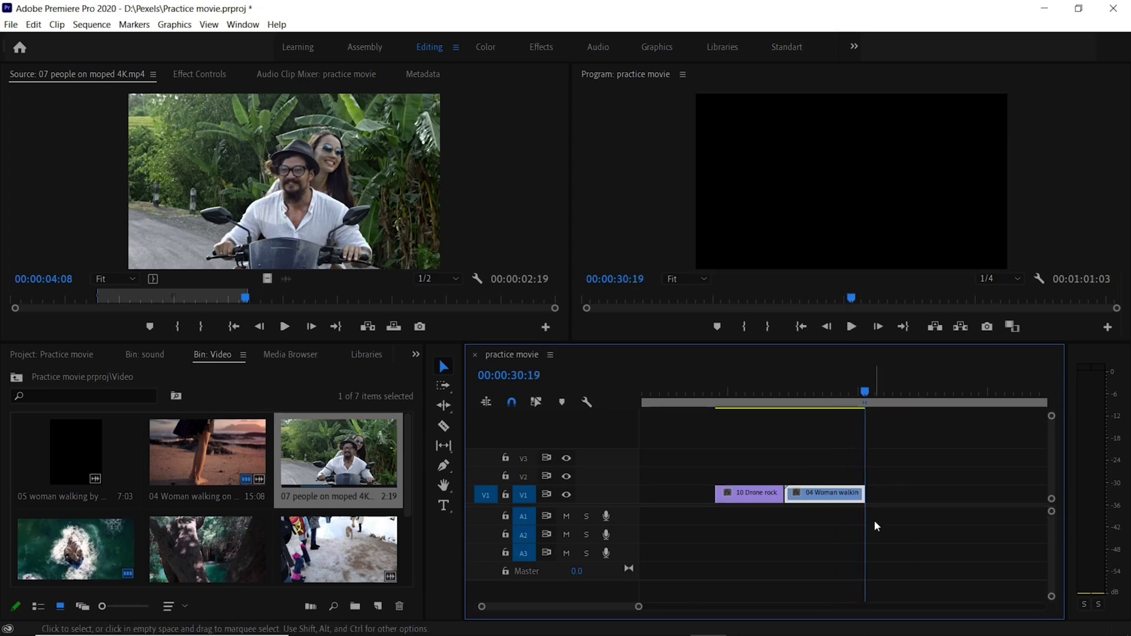
# Step: Ripple delete the gap between the 04 Woman walking on beach clip and the last clip on V1
pyautogui.moveTo(638, 606); pyautogui.dragTo(667, 607)
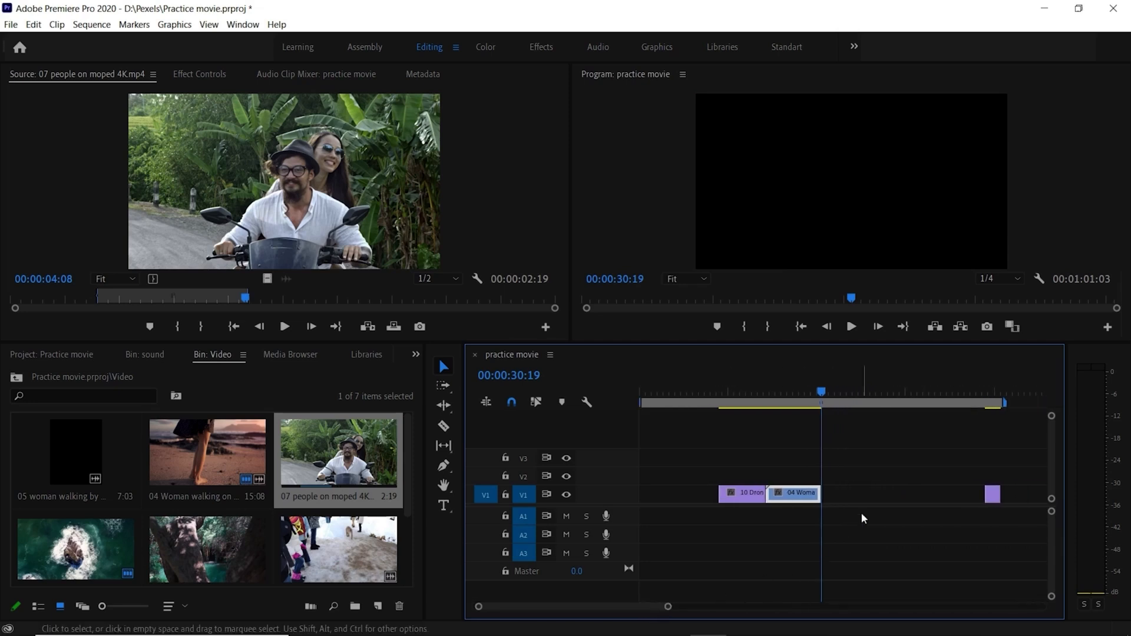
pyautogui.click(992, 493)
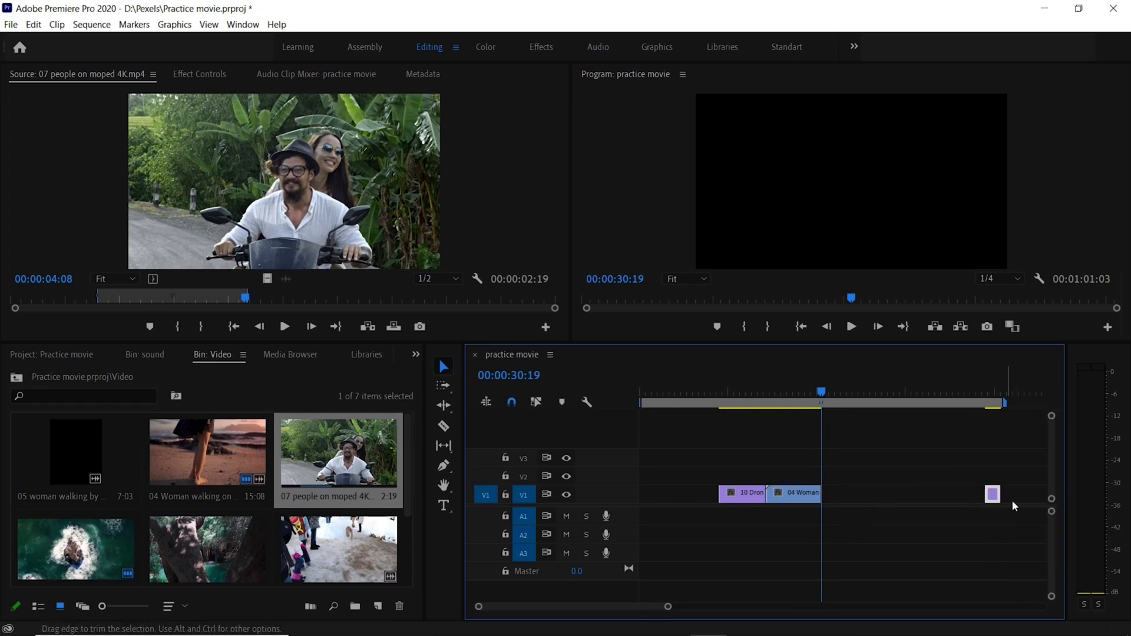
pyautogui.moveTo(992, 498)
pyautogui.mouseDown()
pyautogui.moveTo(837, 496)
pyautogui.moveTo(989, 500)
pyautogui.mouseUp()
pyautogui.rightClick(899, 502)
pyautogui.click(920, 505)
# Step: Play back the edited sequence from the drone clip and scrub through to the last clip
pyautogui.click(721, 396)
pyautogui.click(851, 327)
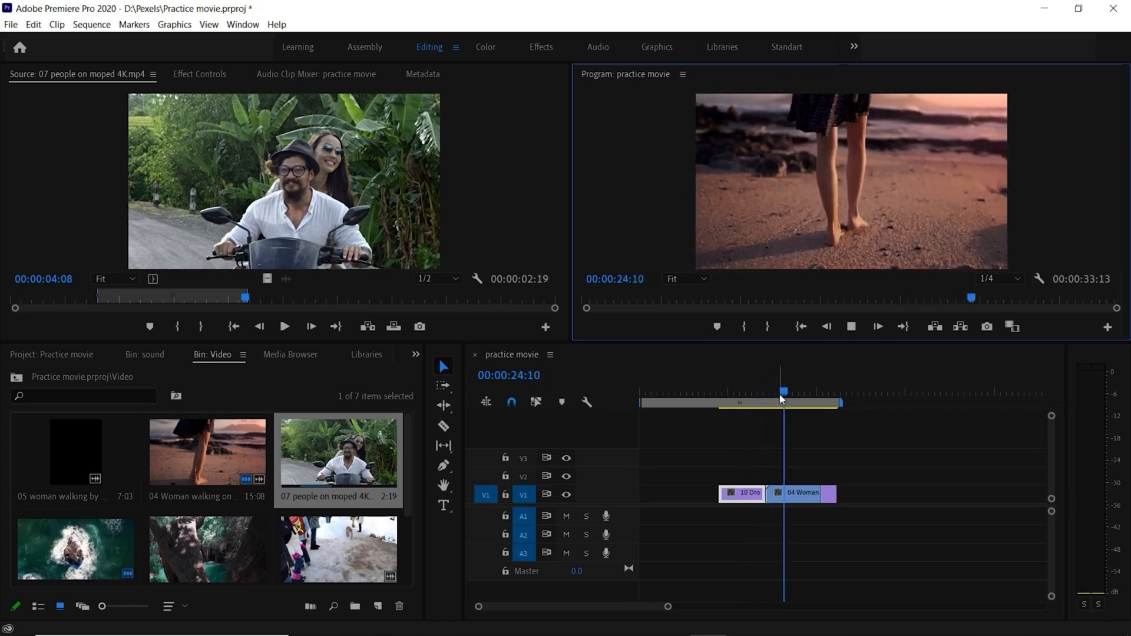
pyautogui.moveTo(785, 393); pyautogui.dragTo(832, 399)
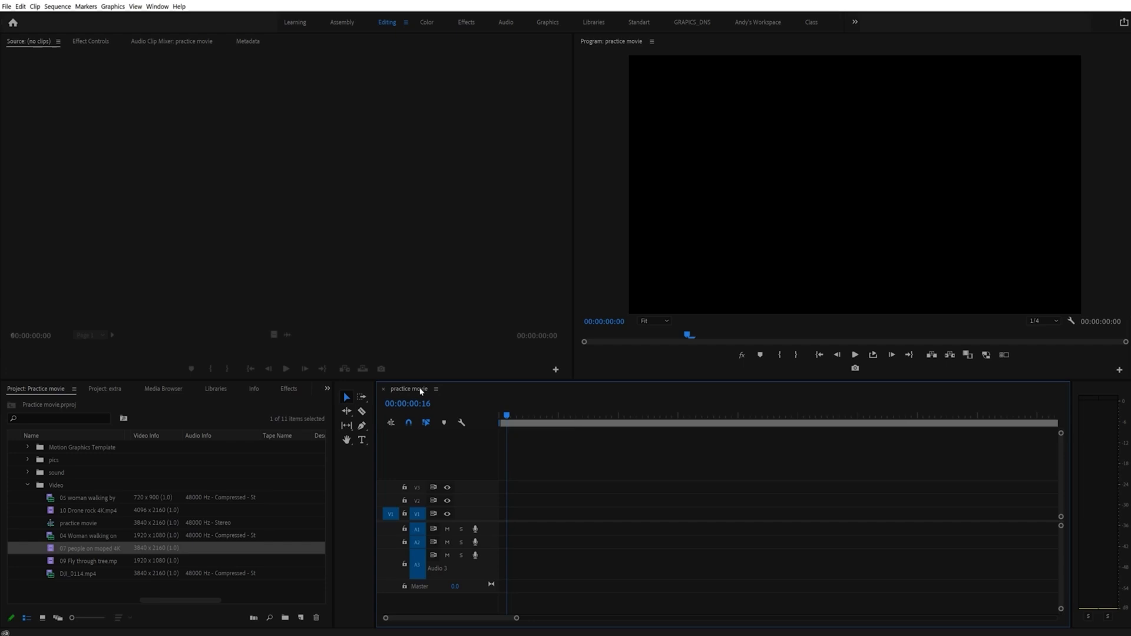
# Step: Set the practice movie sequence's frame size to 1920 horizontal by 1080 vertical
pyautogui.click(57, 7)
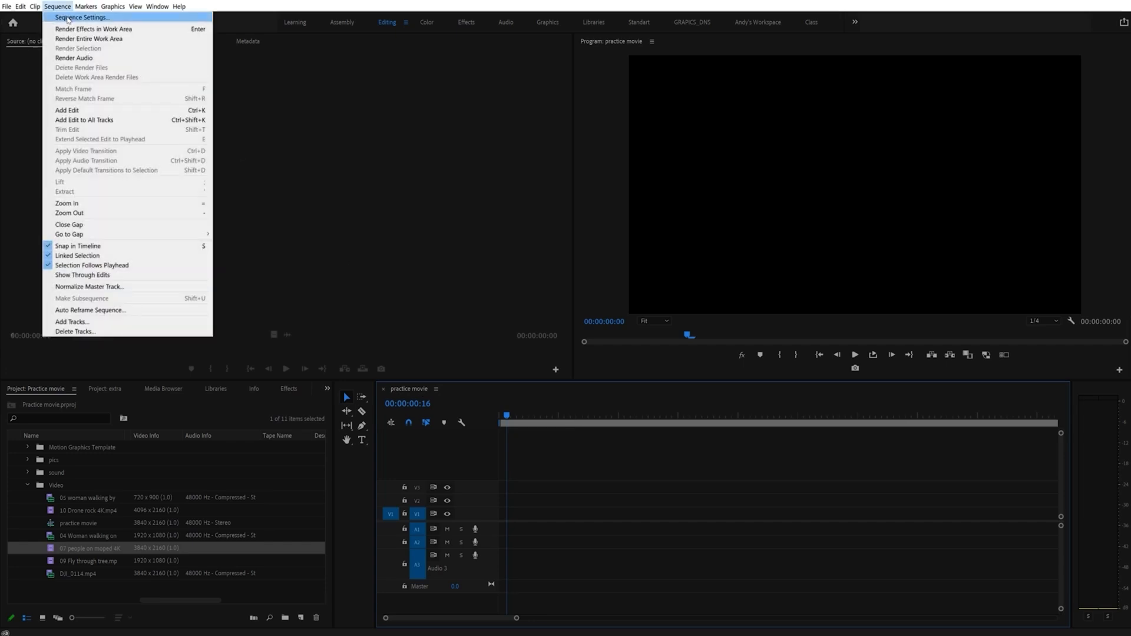
pyautogui.click(67, 17)
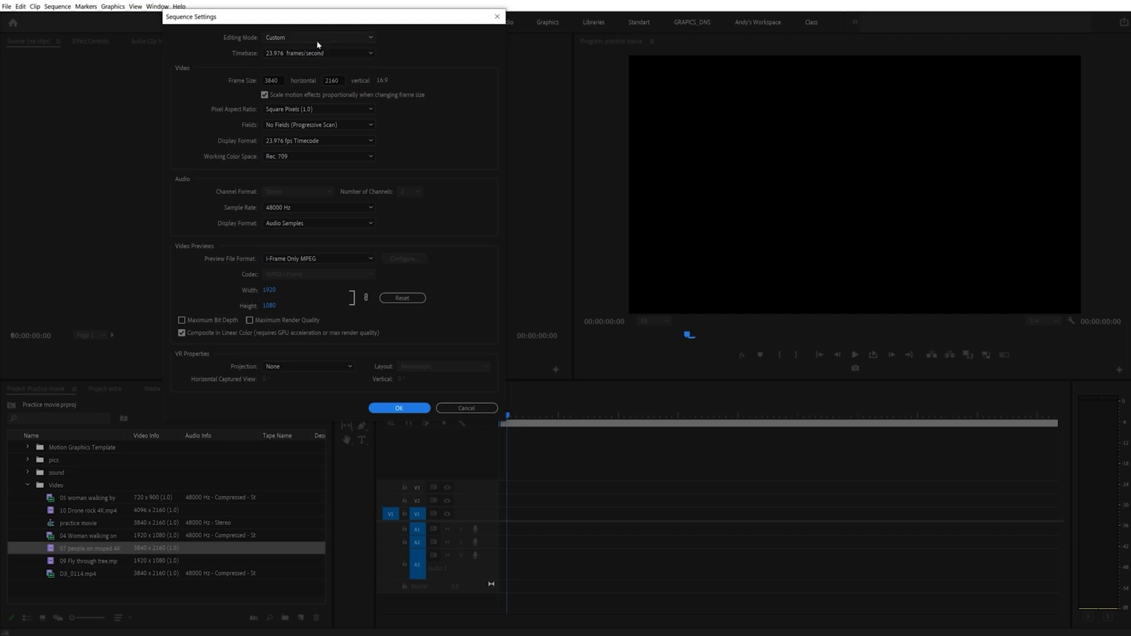
pyautogui.doubleClick(281, 79)
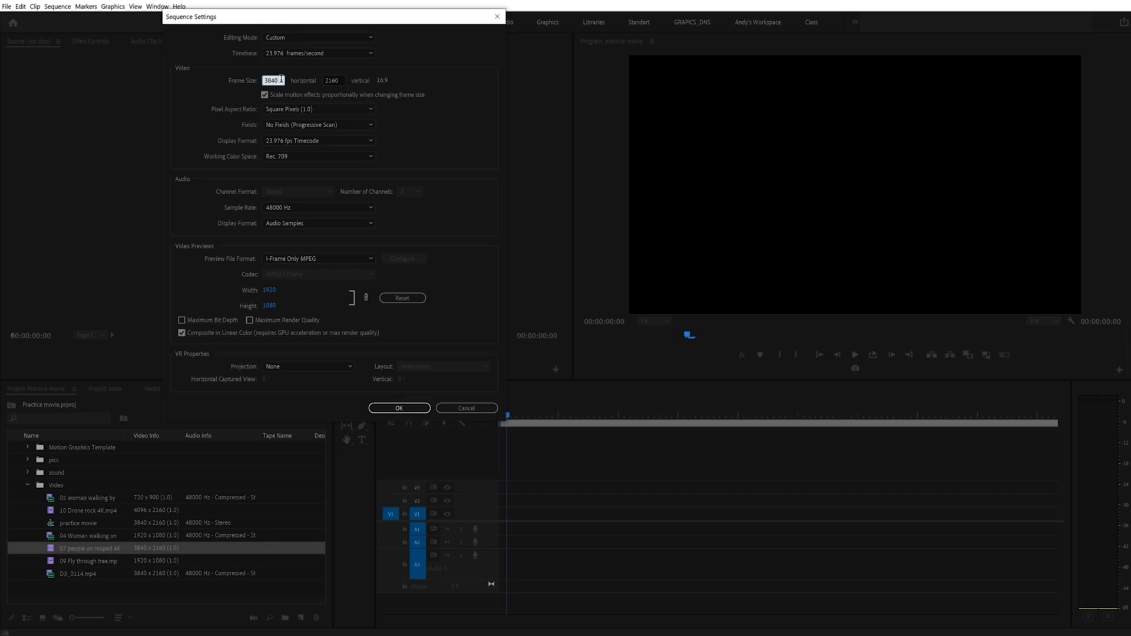
pyautogui.write('1920')
pyautogui.click(452, 60)
pyautogui.click(338, 81)
pyautogui.press('BackSpace')
pyautogui.write('1080')
pyautogui.press('Return')
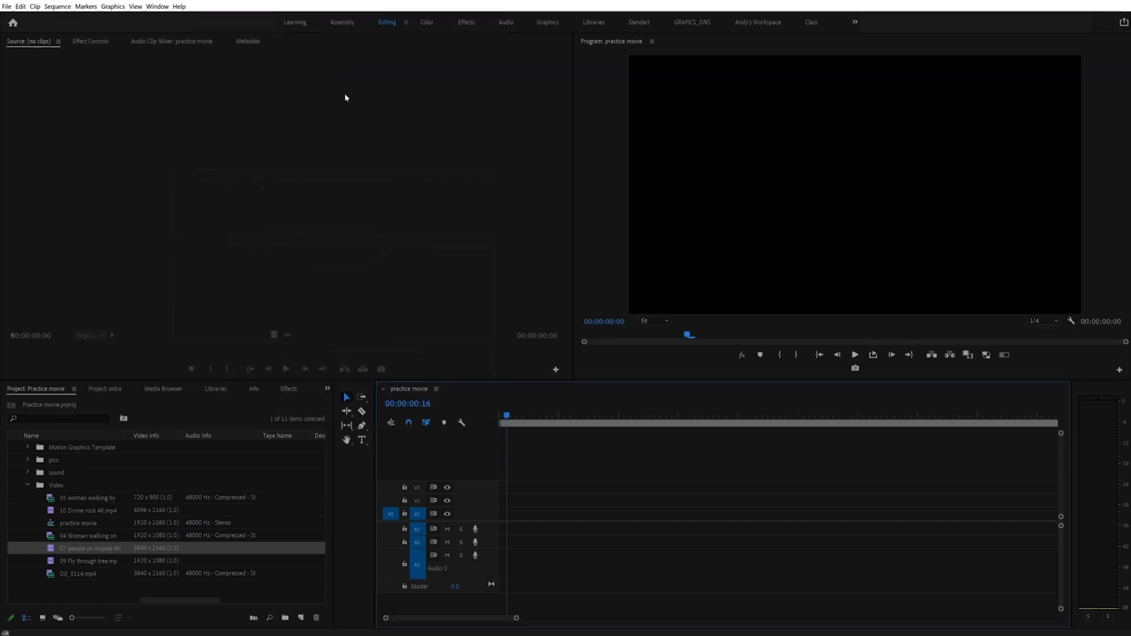
# Step: Set the practice movie sequence's frame size to 3840 horizontal by 2160 vertical
pyautogui.click(57, 7)
pyautogui.click(68, 15)
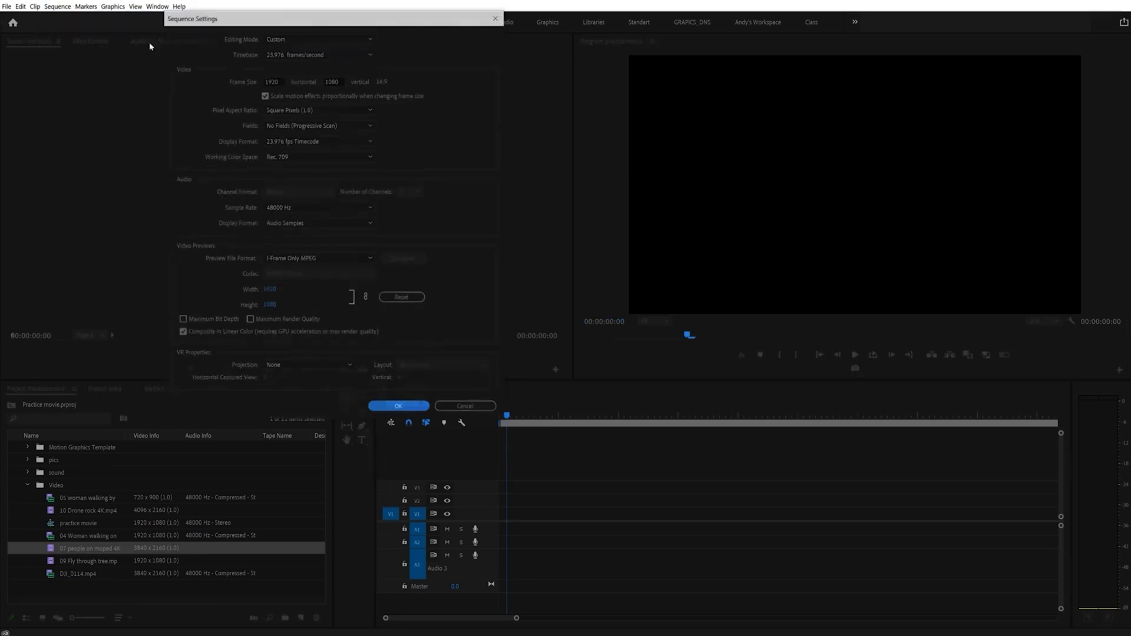
pyautogui.click(271, 81)
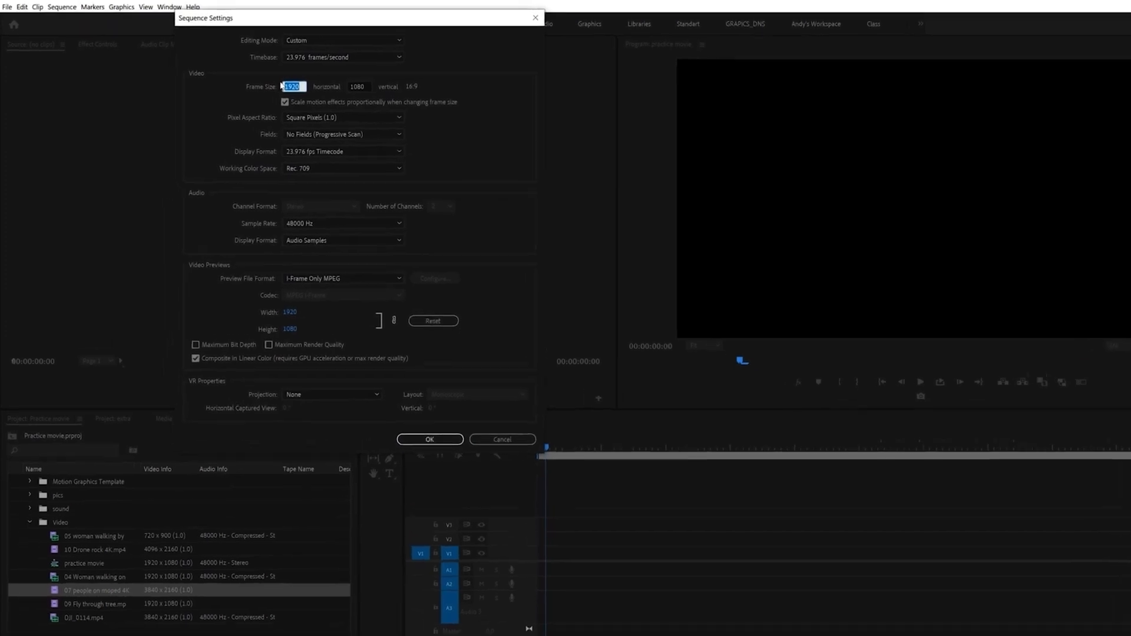
pyautogui.write('3840')
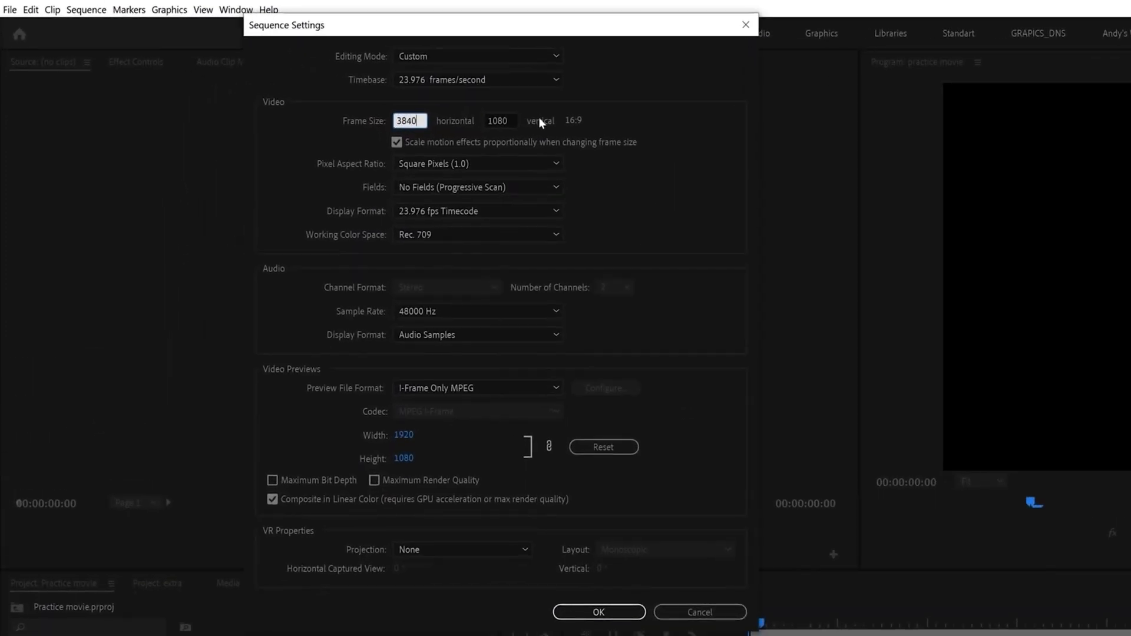
pyautogui.click(504, 121)
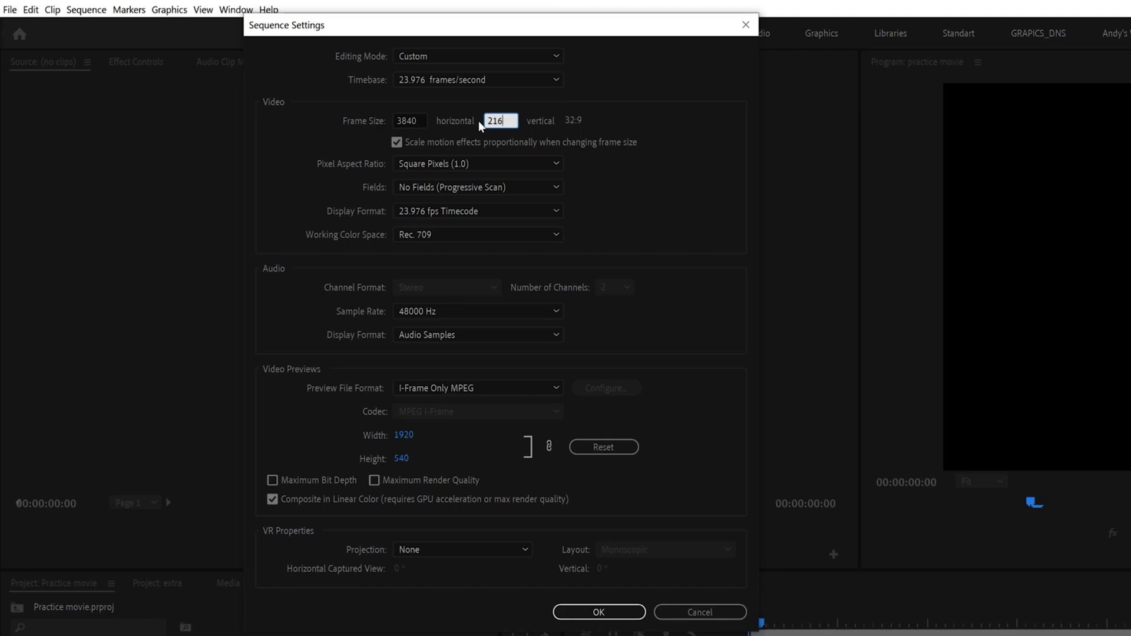
pyautogui.press('Return')
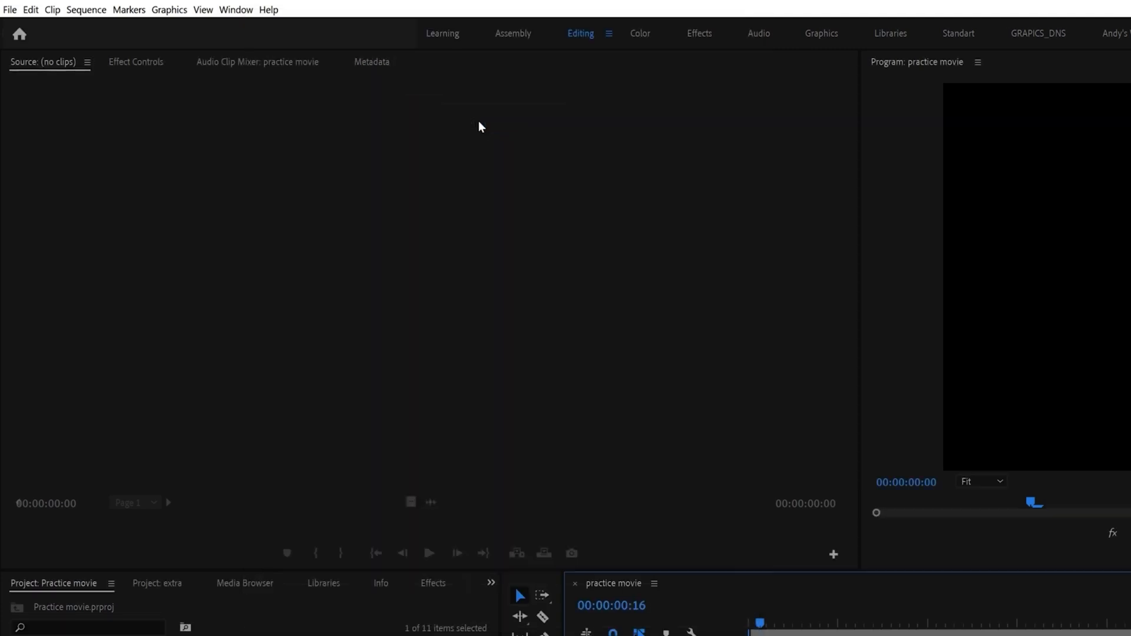
# Step: Choose Square Pixels (1.0) as the sequence's pixel aspect ratio and apply the sequence settings
pyautogui.click(87, 11)
pyautogui.click(93, 28)
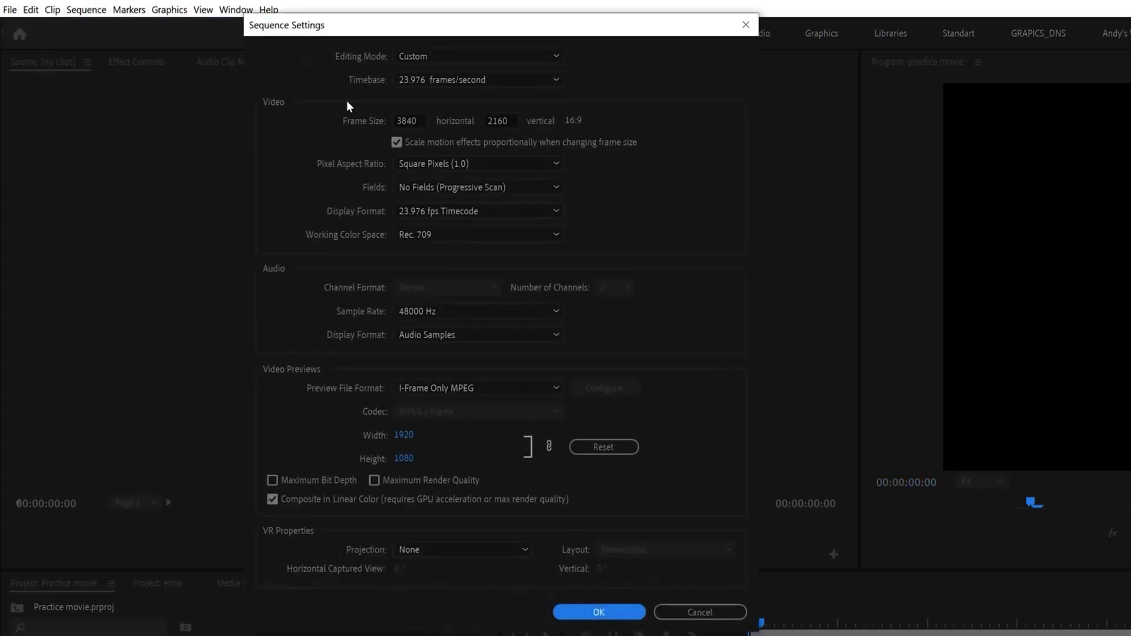
pyautogui.click(477, 161)
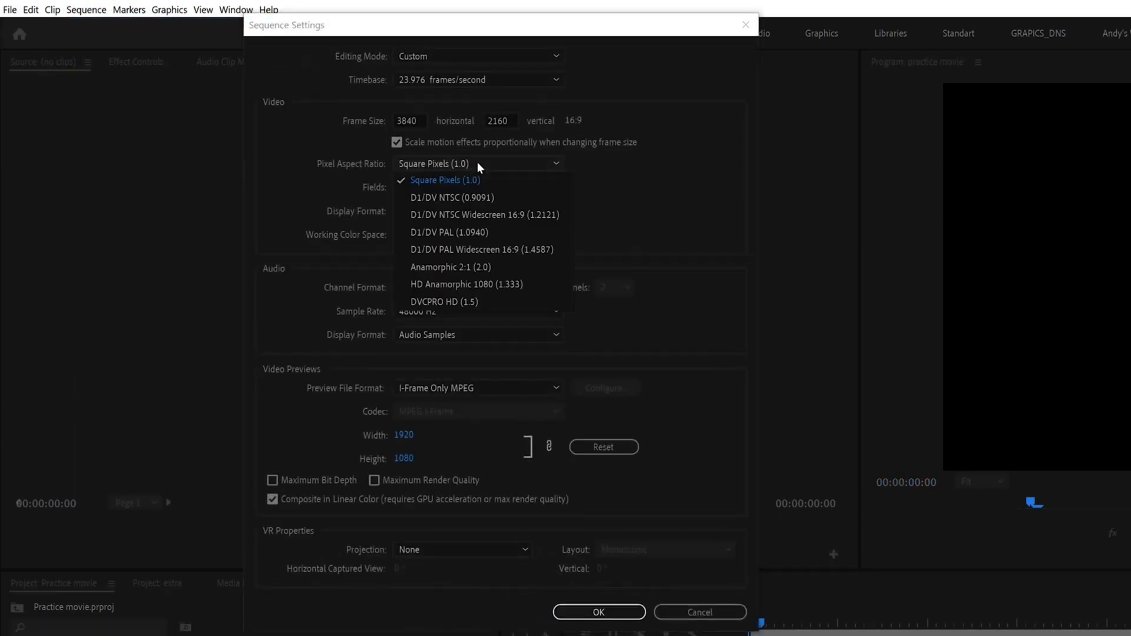
pyautogui.click(478, 183)
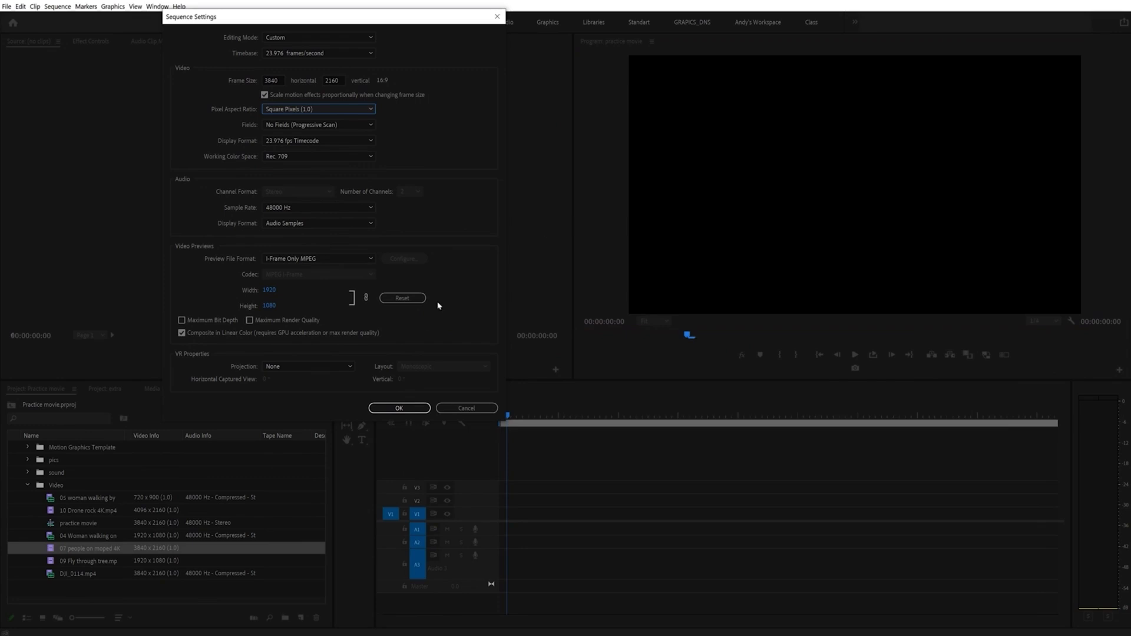
pyautogui.click(398, 407)
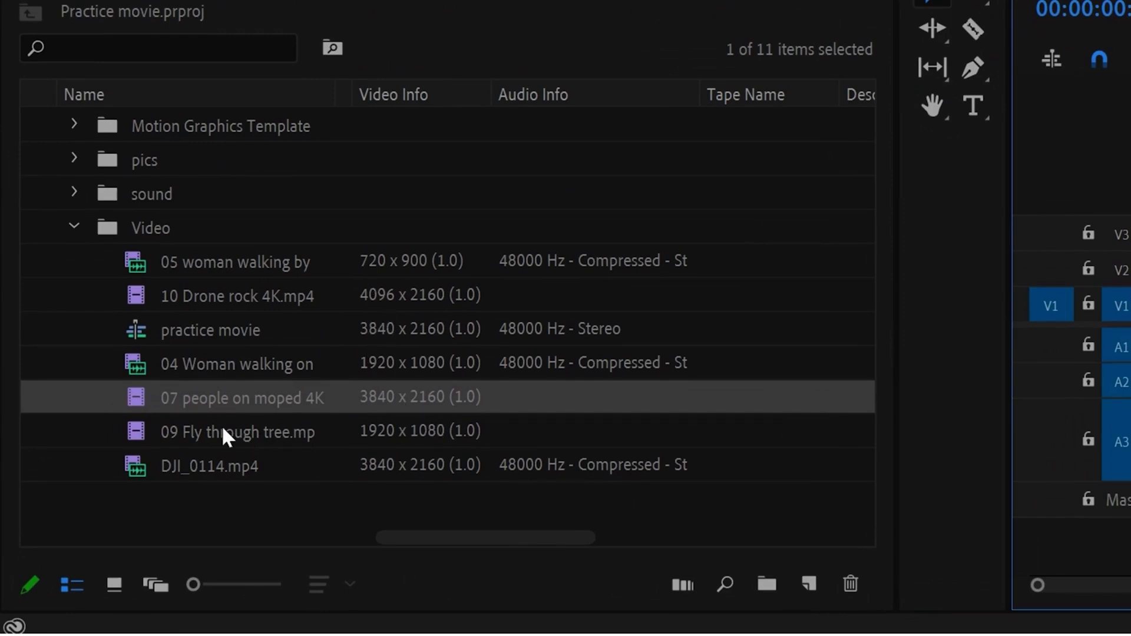
# Step: Add the 09 Fly through tree clip at the start of track V1, keeping the existing sequence settings
pyautogui.moveTo(206, 428); pyautogui.dragTo(1130, 326)
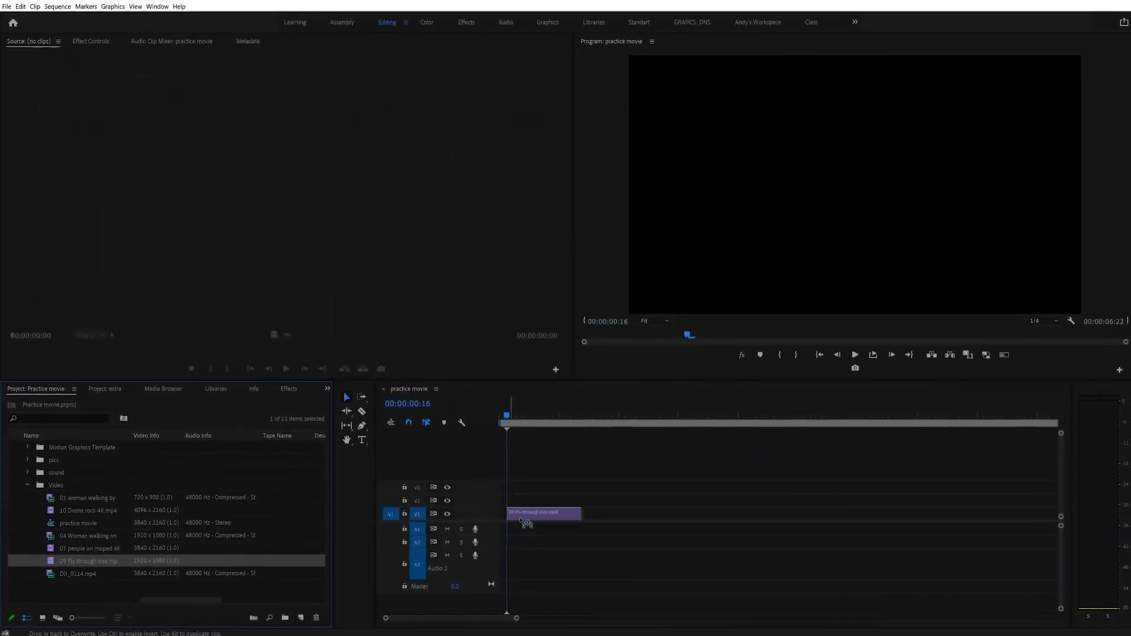
pyautogui.moveTo(520, 519)
pyautogui.mouseDown()
pyautogui.moveTo(532, 520)
pyautogui.moveTo(502, 518)
pyautogui.mouseUp()
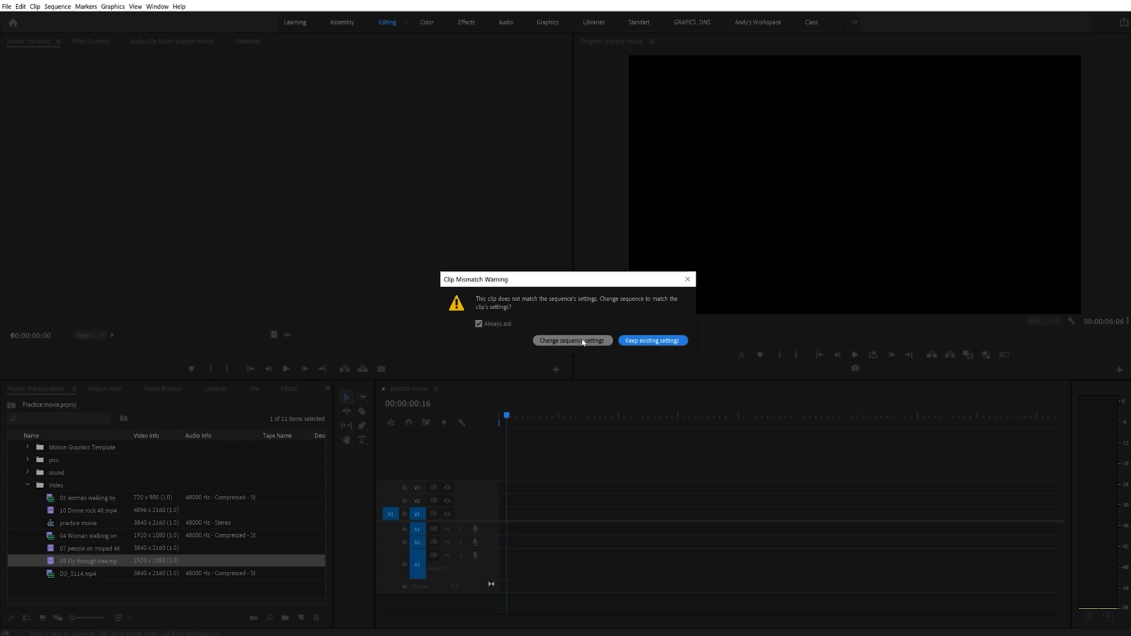
pyautogui.click(656, 341)
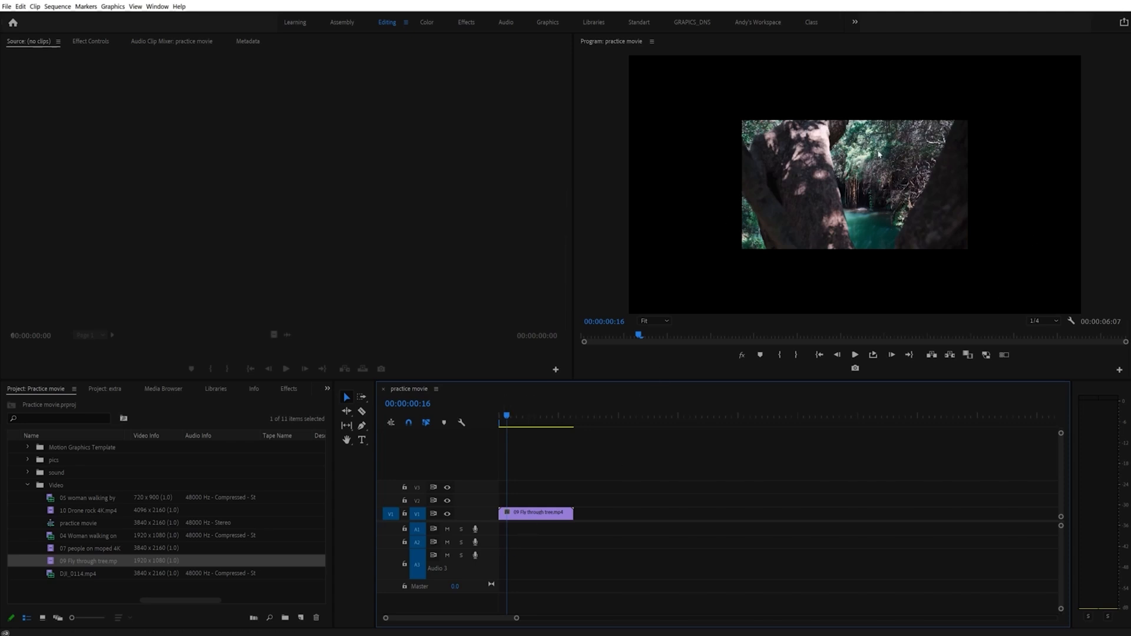
# Step: Fit the 09 Fly through tree clip to the sequence with Set to Frame Size and play it to 00:00:05:04
pyautogui.rightClick(539, 512)
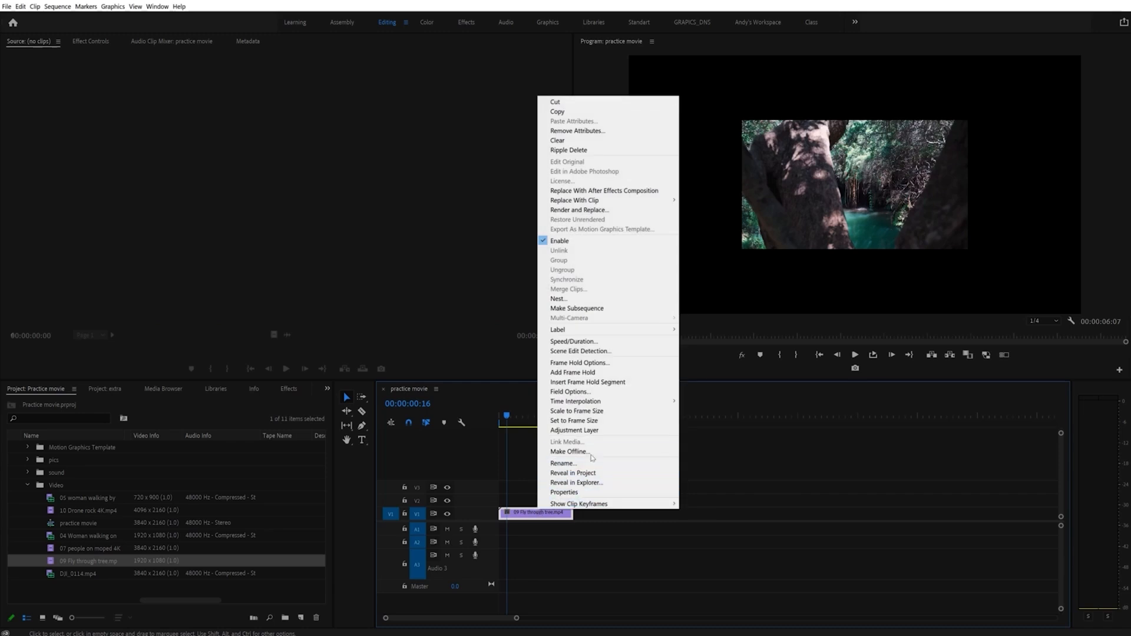
pyautogui.click(594, 421)
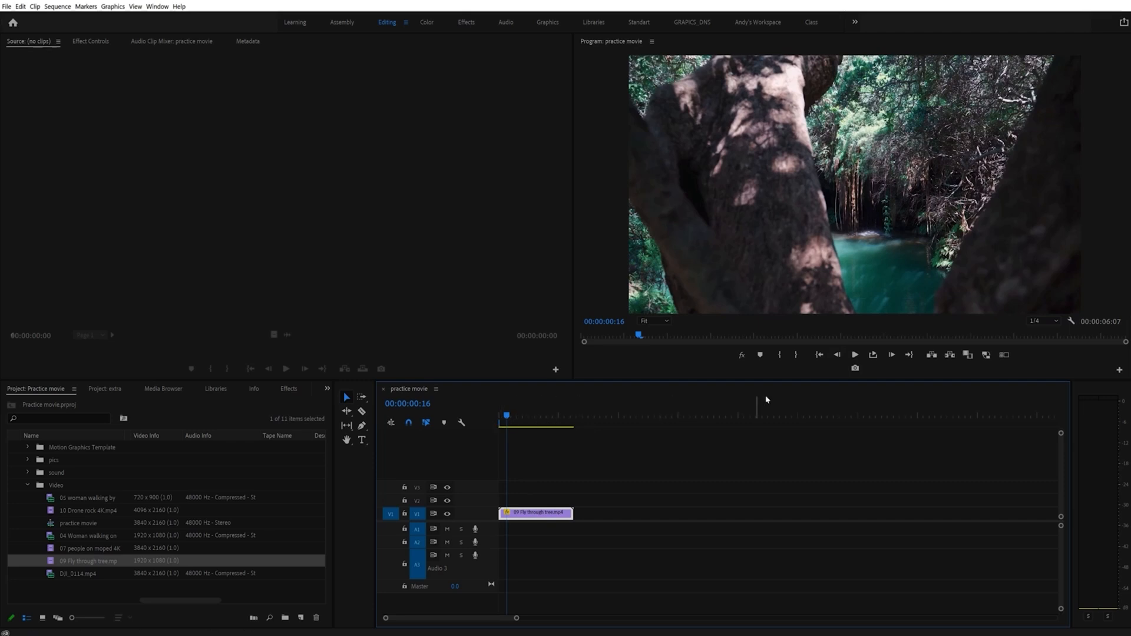
pyautogui.click(856, 356)
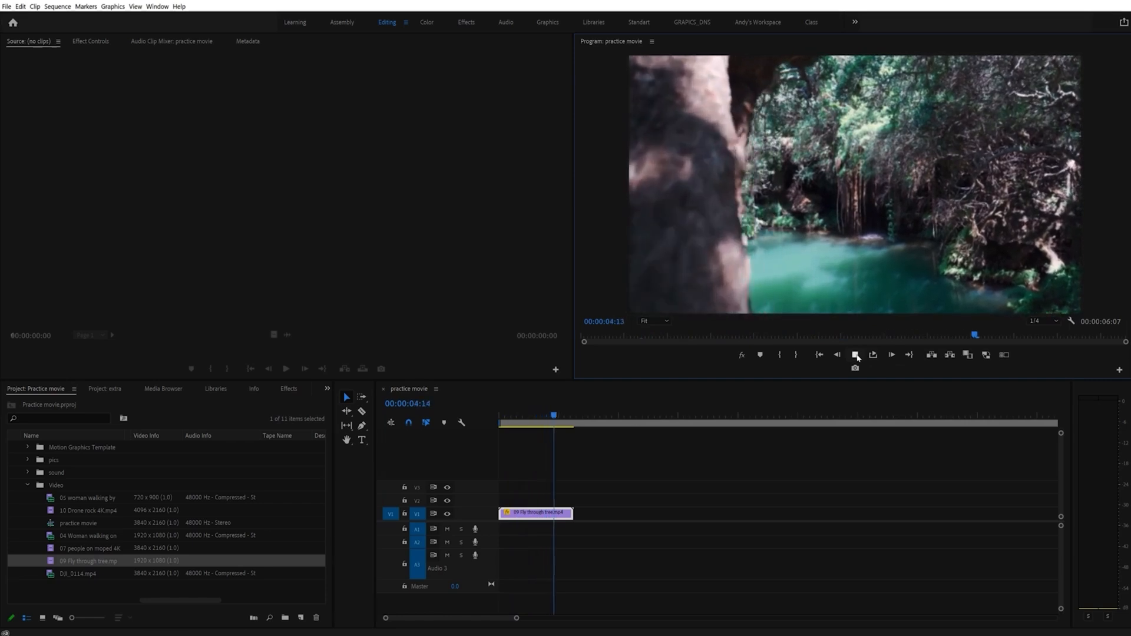
pyautogui.click(856, 355)
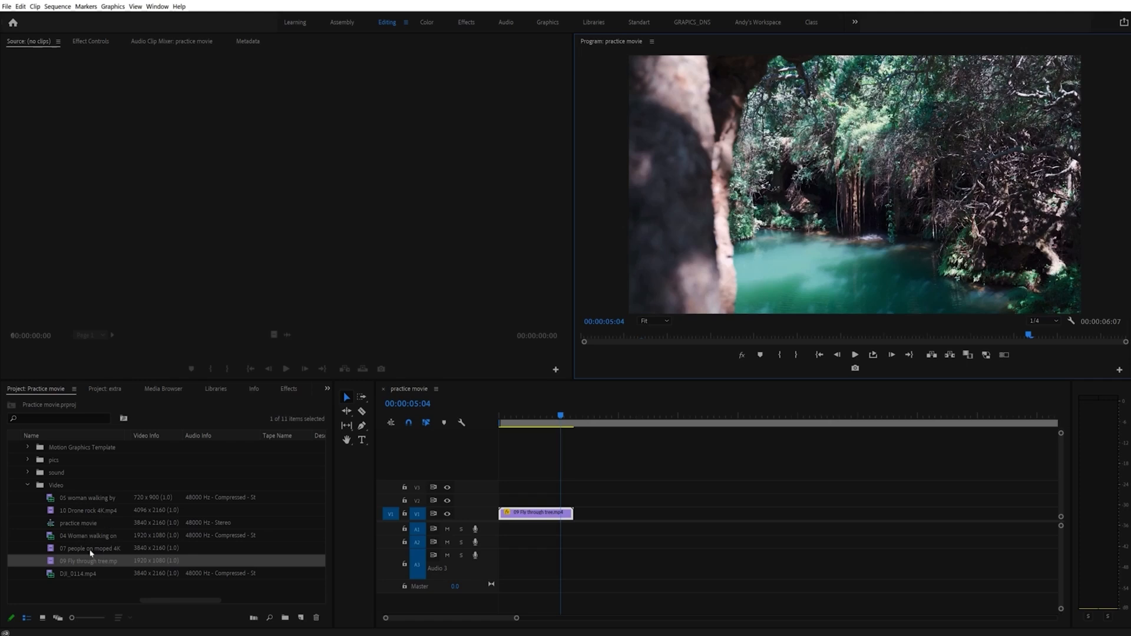
# Step: Add the 07 people on moped 4K clip directly after the 09 Fly through tree clip on track V1 and play across the cut
pyautogui.moveTo(91, 551); pyautogui.dragTo(575, 511)
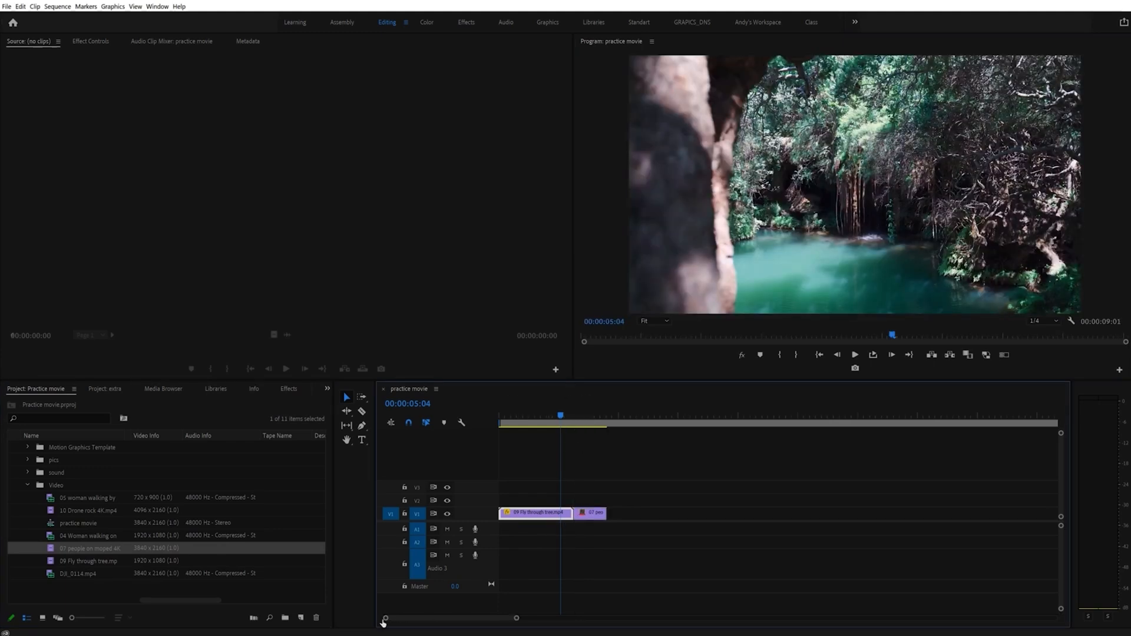
pyautogui.moveTo(384, 622); pyautogui.dragTo(398, 623)
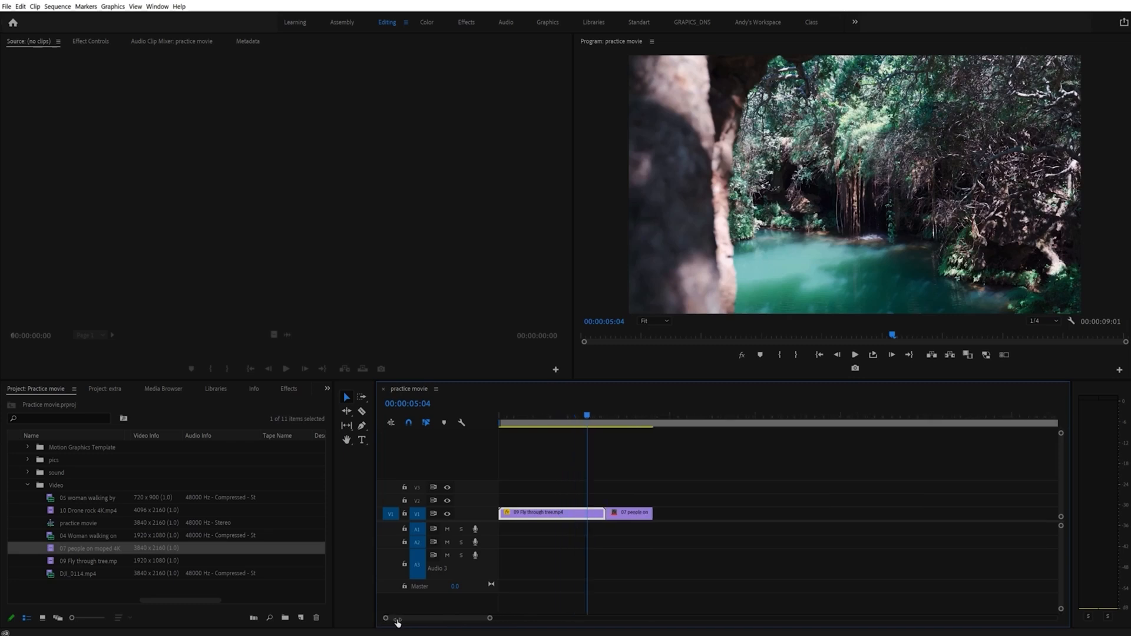
pyautogui.press('space')
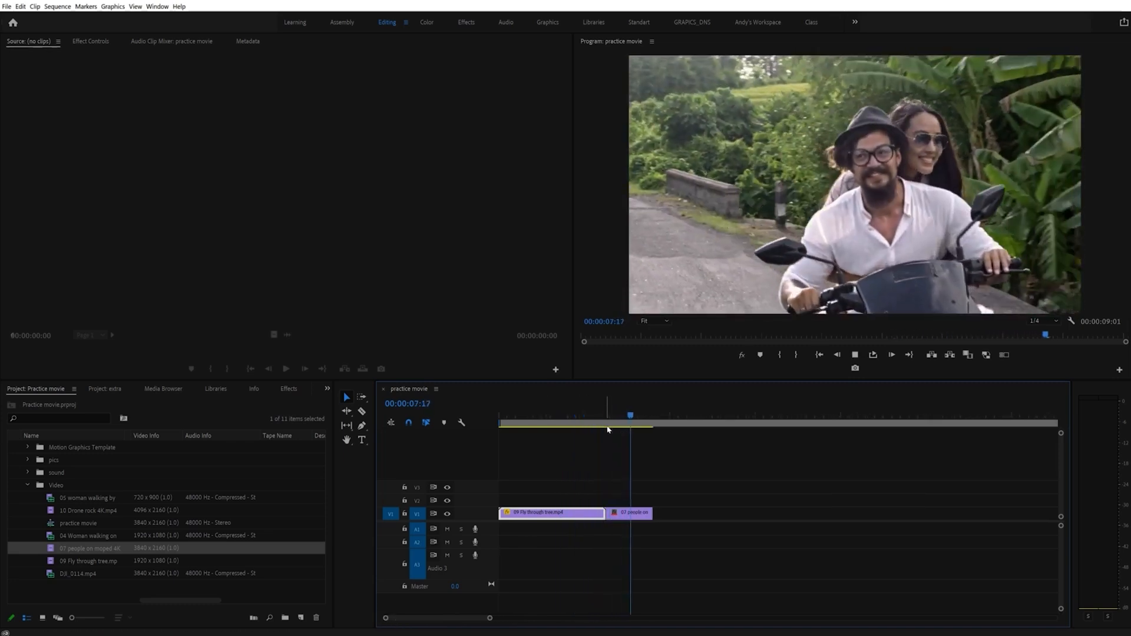
pyautogui.press('space')
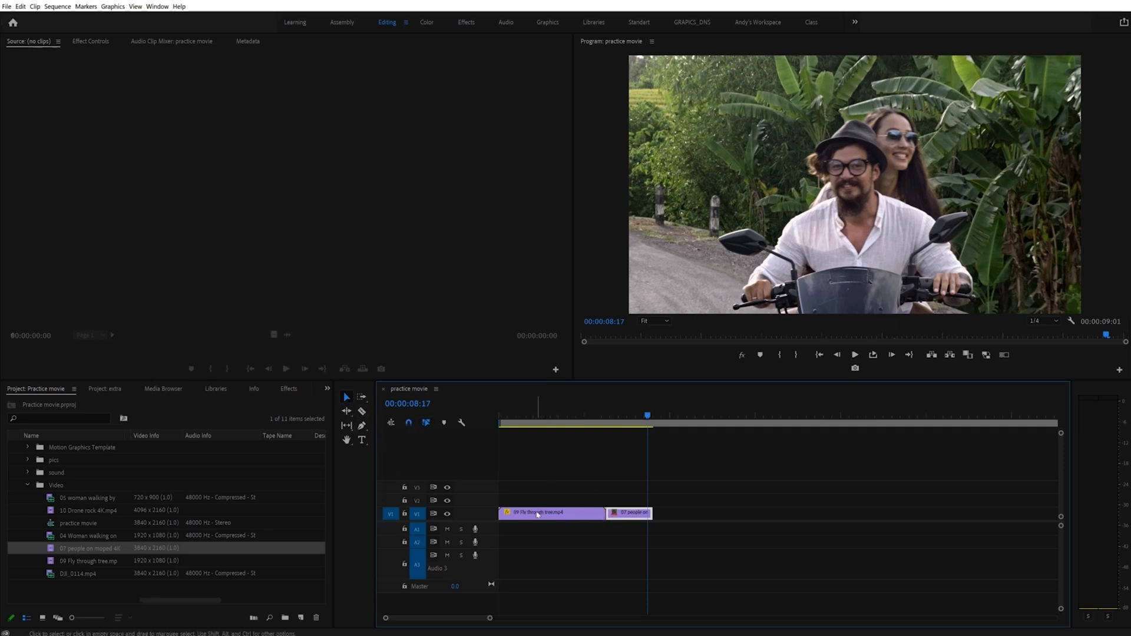
# Step: Trim the beginning of the 09 Fly through tree clip up to 00:00:01:05 and move both clips back to the sequence start
pyautogui.click(362, 412)
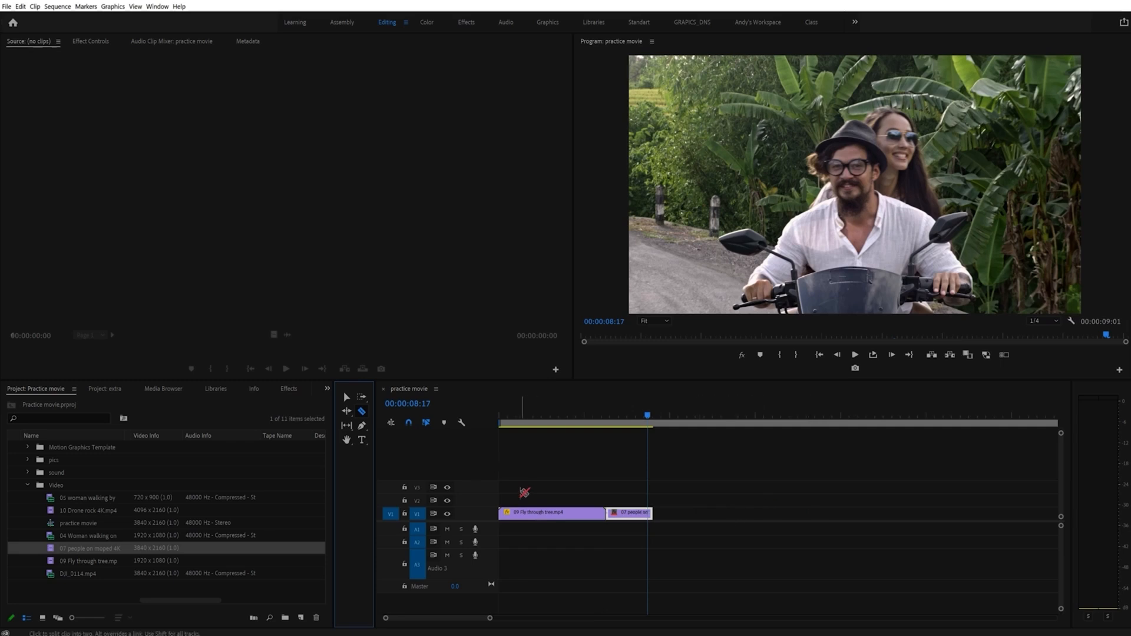
pyautogui.click(505, 416)
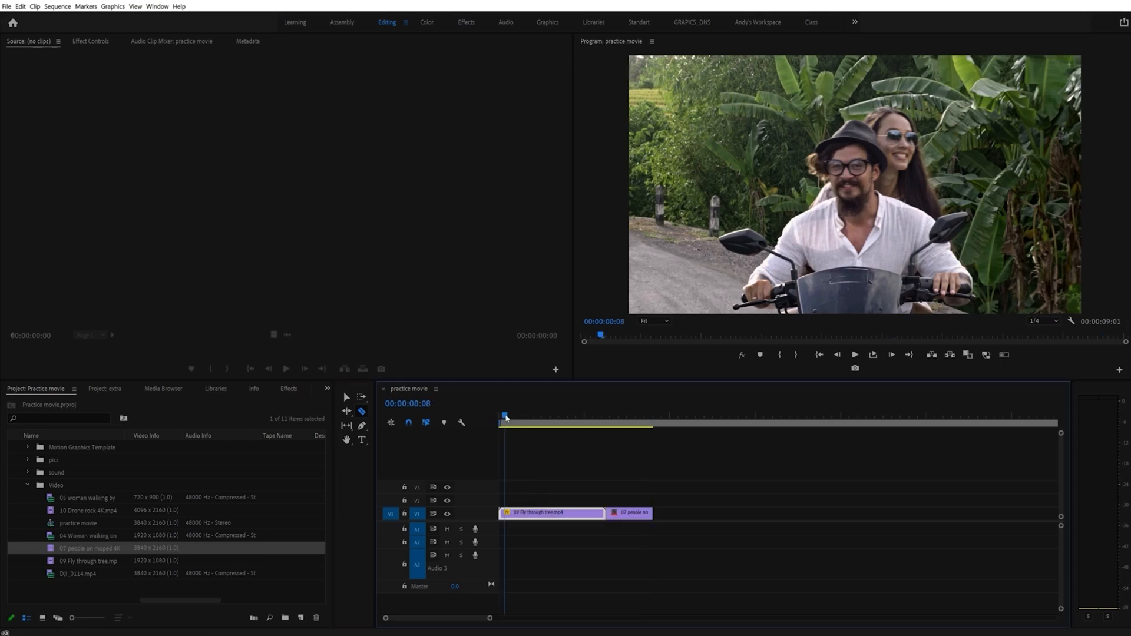
pyautogui.click(500, 417)
pyautogui.moveTo(500, 417); pyautogui.dragTo(521, 417)
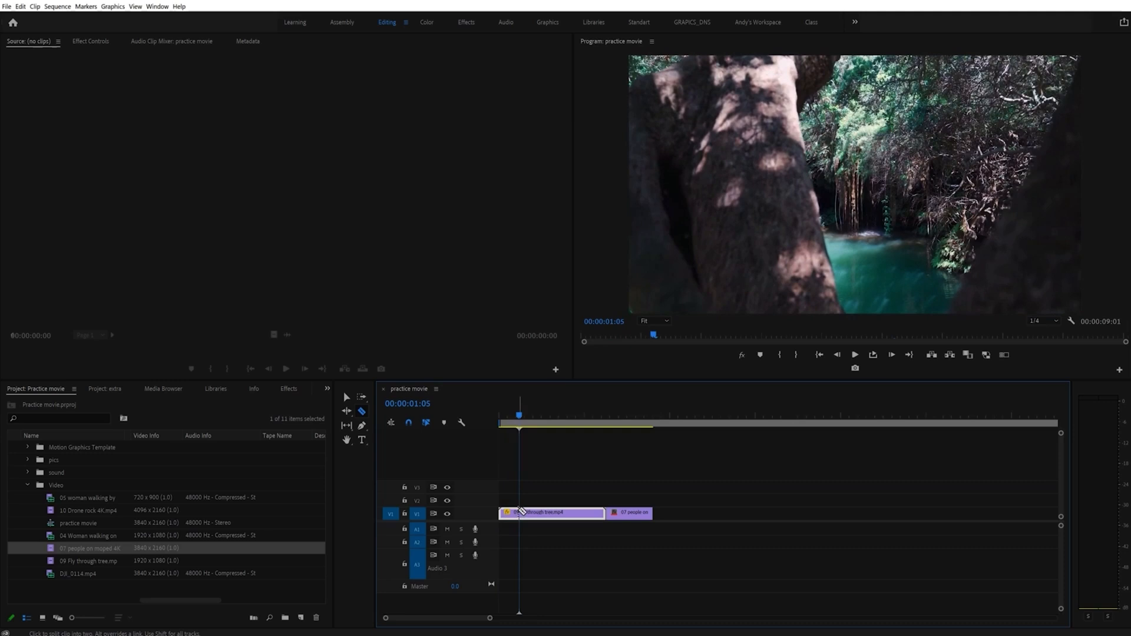
pyautogui.click(365, 414)
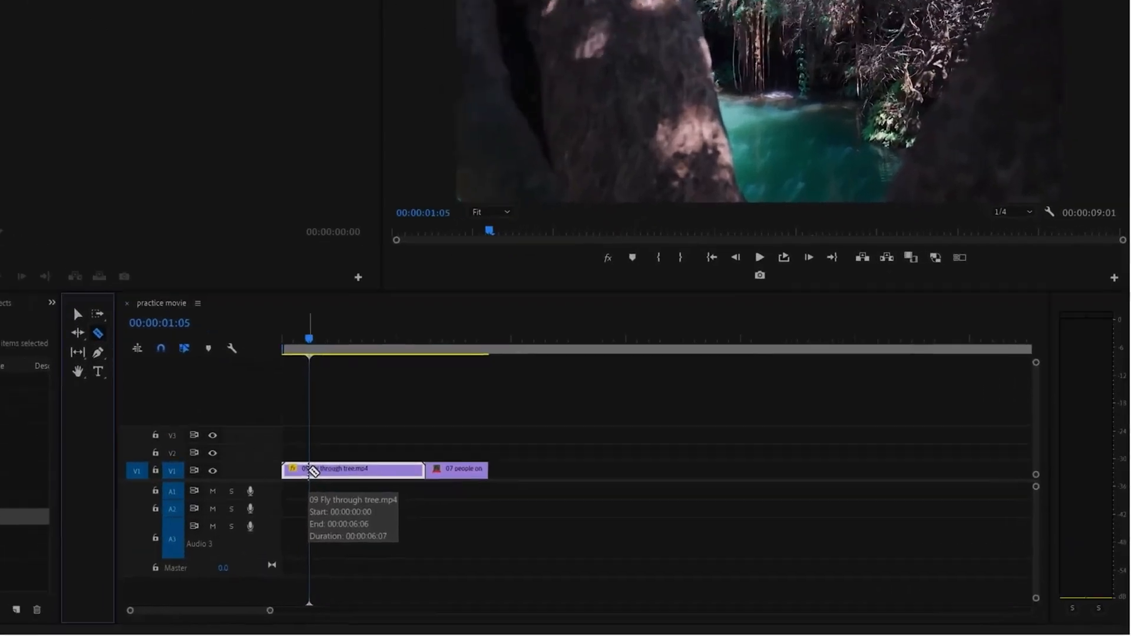
pyautogui.click(26, 298)
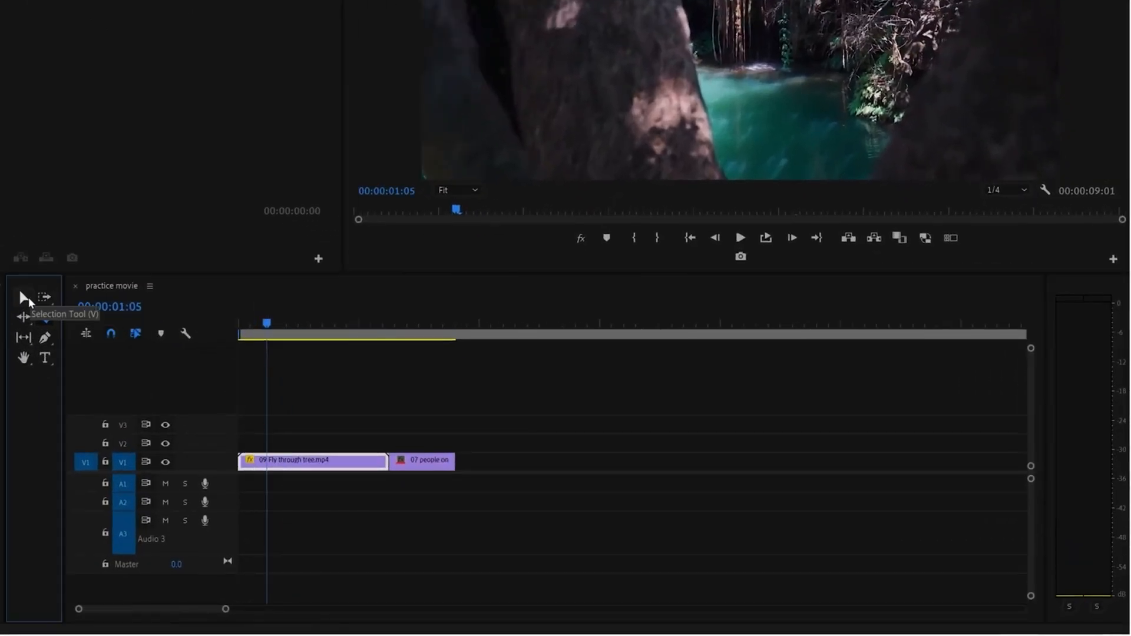
pyautogui.moveTo(240, 461); pyautogui.dragTo(406, 471)
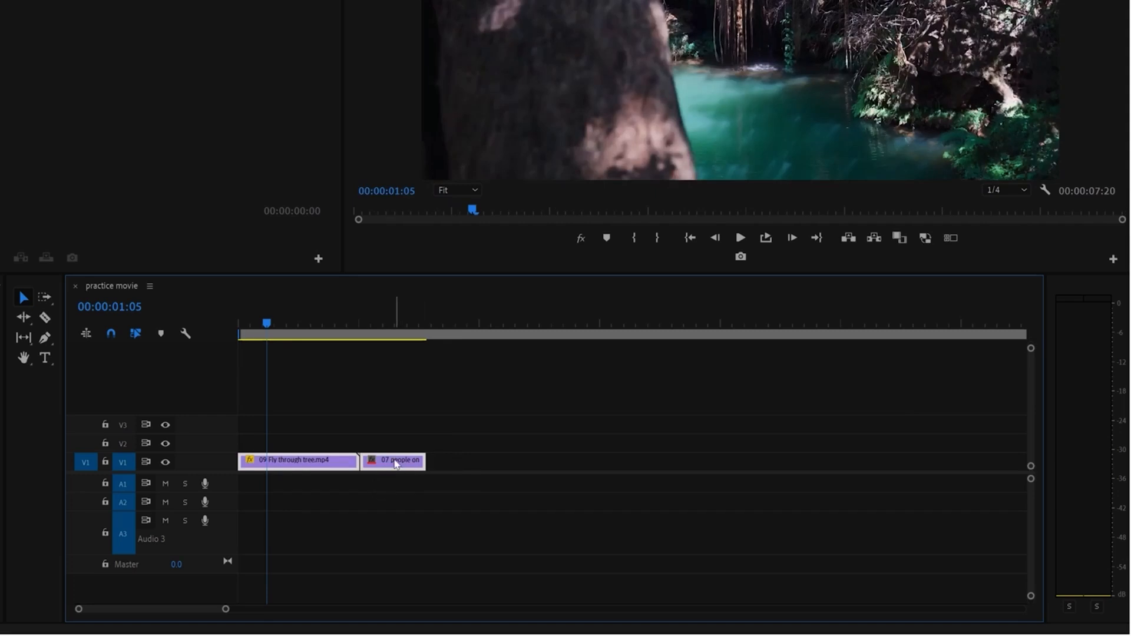
pyautogui.moveTo(399, 464); pyautogui.dragTo(338, 459)
pyautogui.click(376, 422)
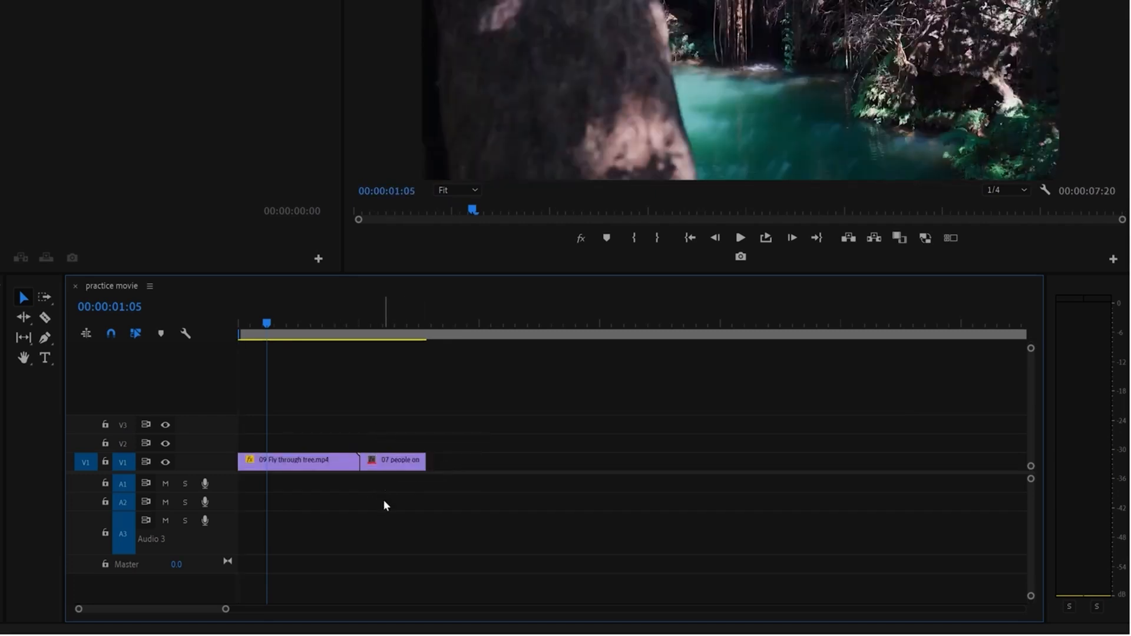
# Step: Turn snapping off and slide the 07 people on moped 4K clip over the end of the previous clip, shortening the sequence to 00:00:06:19
pyautogui.click(392, 461)
pyautogui.moveTo(408, 457)
pyautogui.mouseDown()
pyautogui.moveTo(532, 461)
pyautogui.moveTo(349, 469)
pyautogui.moveTo(411, 467)
pyautogui.moveTo(399, 465)
pyautogui.mouseUp()
pyautogui.click(111, 334)
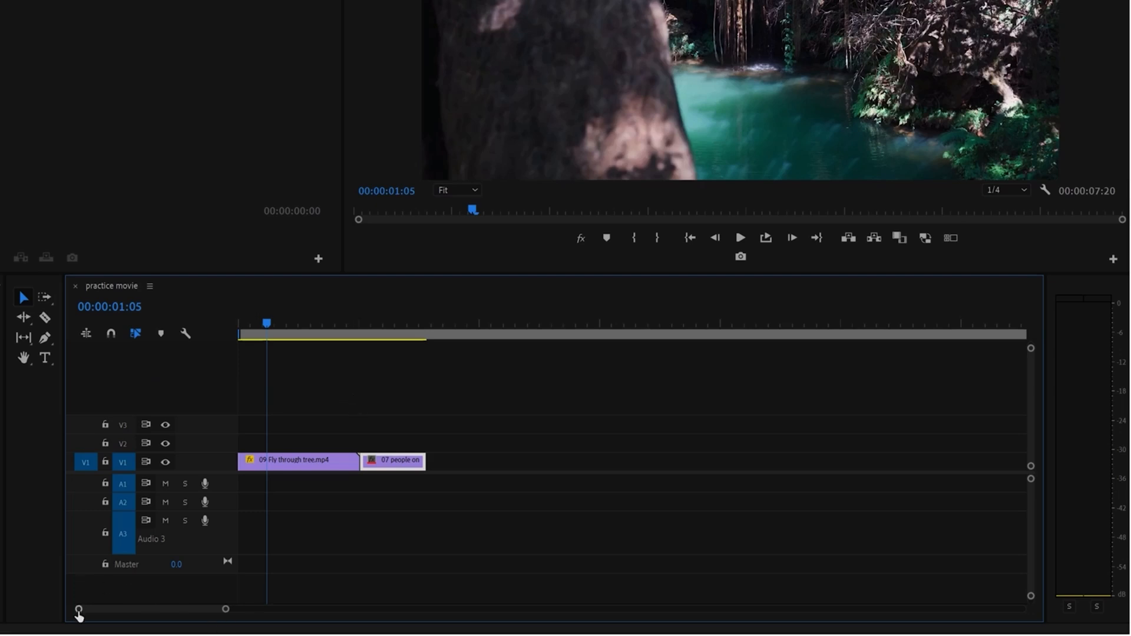
pyautogui.click(478, 374)
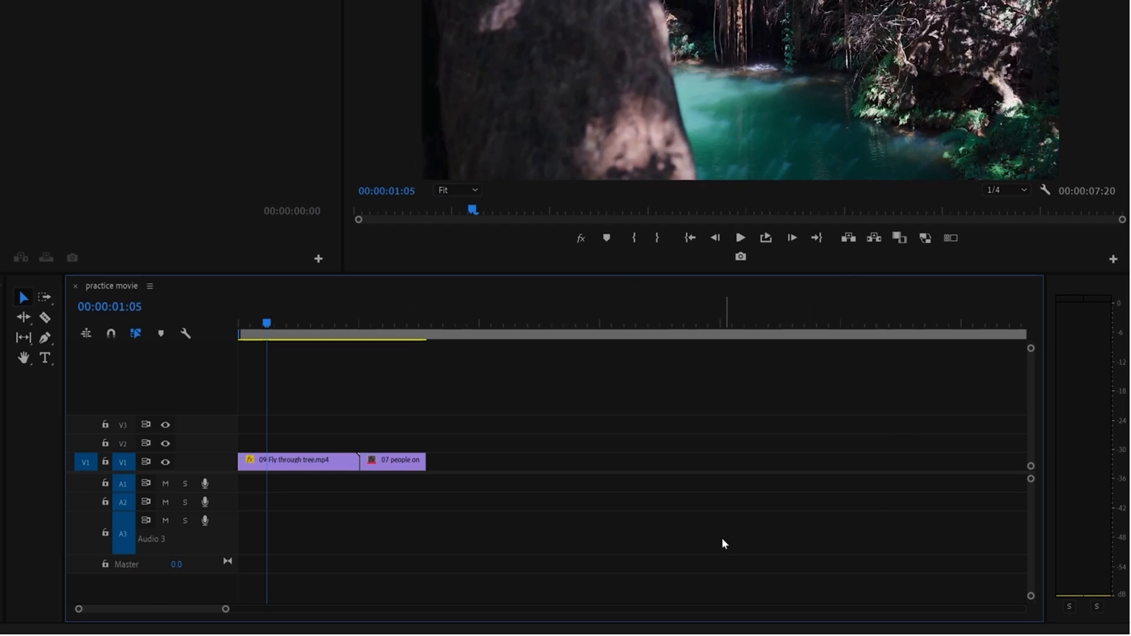
pyautogui.press('=')
pyautogui.press('=')
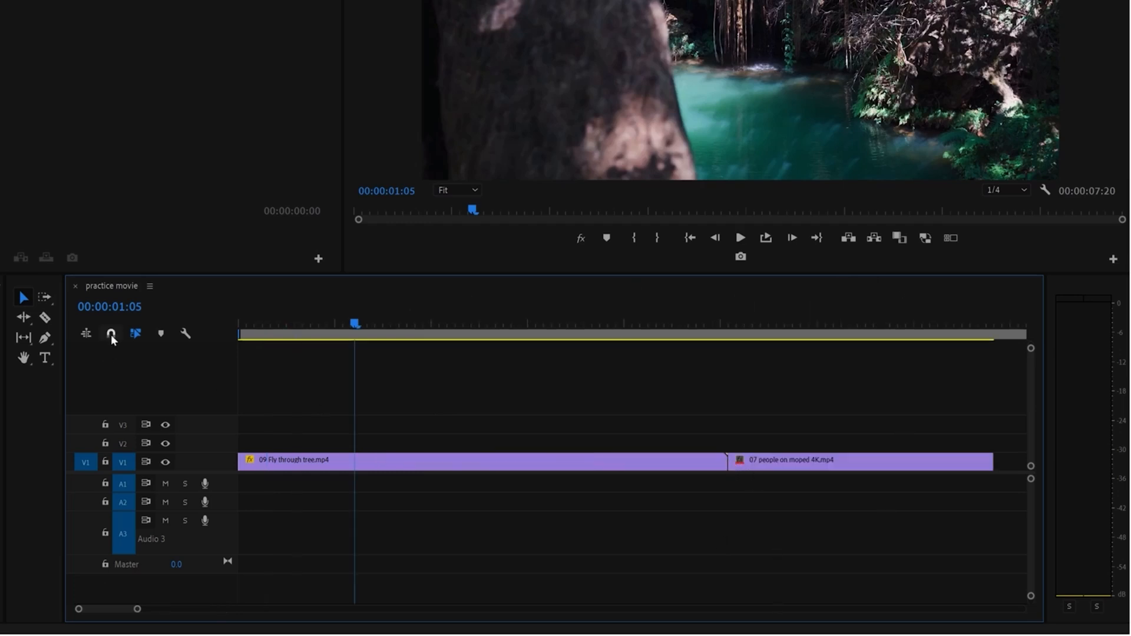
pyautogui.moveTo(842, 461)
pyautogui.mouseDown()
pyautogui.moveTo(876, 463)
pyautogui.moveTo(851, 476)
pyautogui.mouseUp()
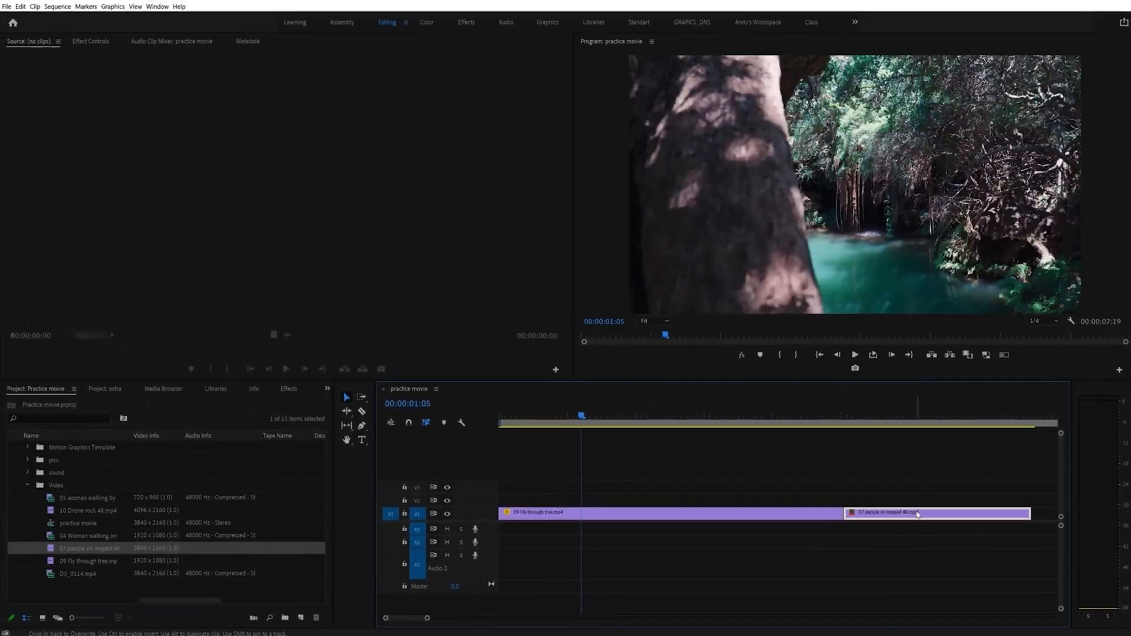
pyautogui.click(824, 416)
pyautogui.moveTo(880, 514); pyautogui.dragTo(858, 516)
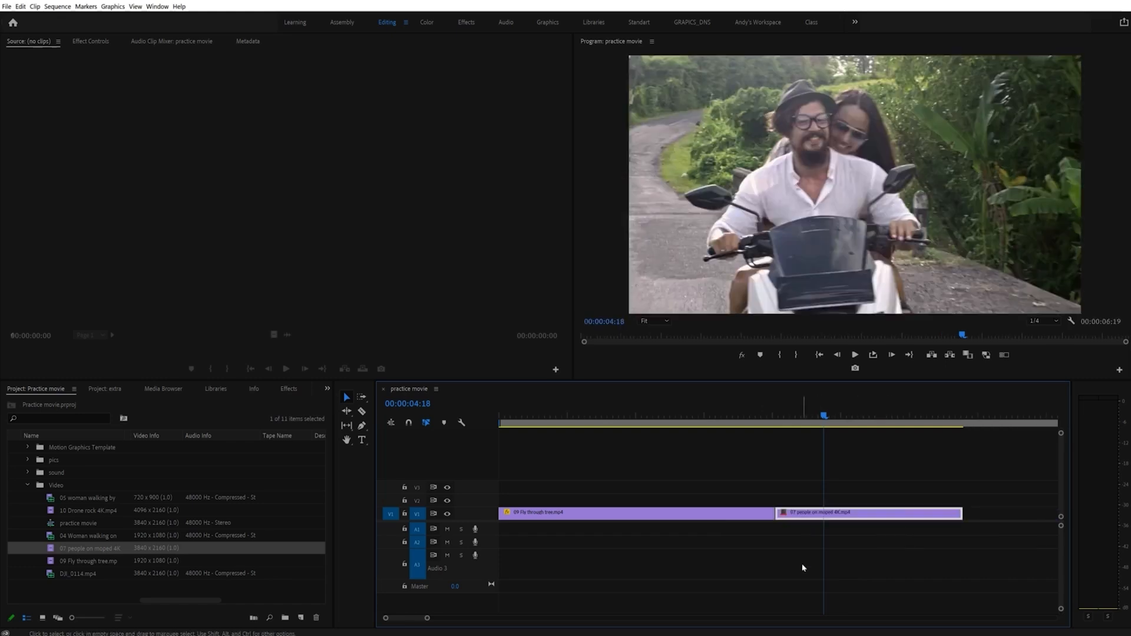
# Step: Move the 07 people on moped 4K clip away onto V2, turn snapping on, and snap it back to the 09 clip's end on V1
pyautogui.click(759, 416)
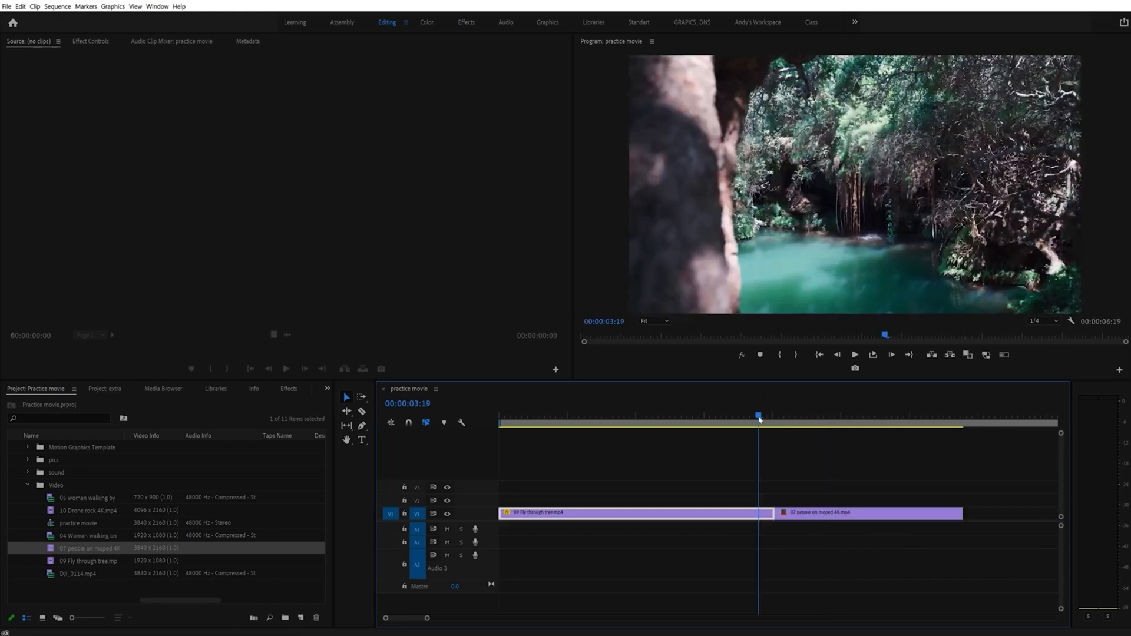
pyautogui.moveTo(815, 513); pyautogui.dragTo(922, 511)
pyautogui.click(408, 424)
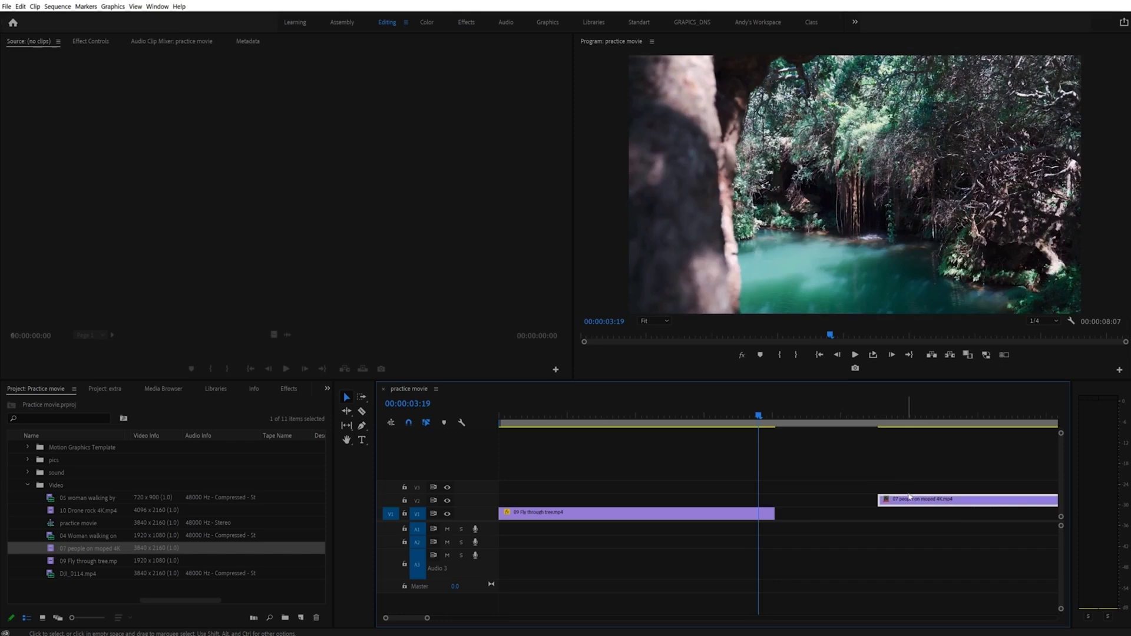
pyautogui.moveTo(904, 503); pyautogui.dragTo(805, 519)
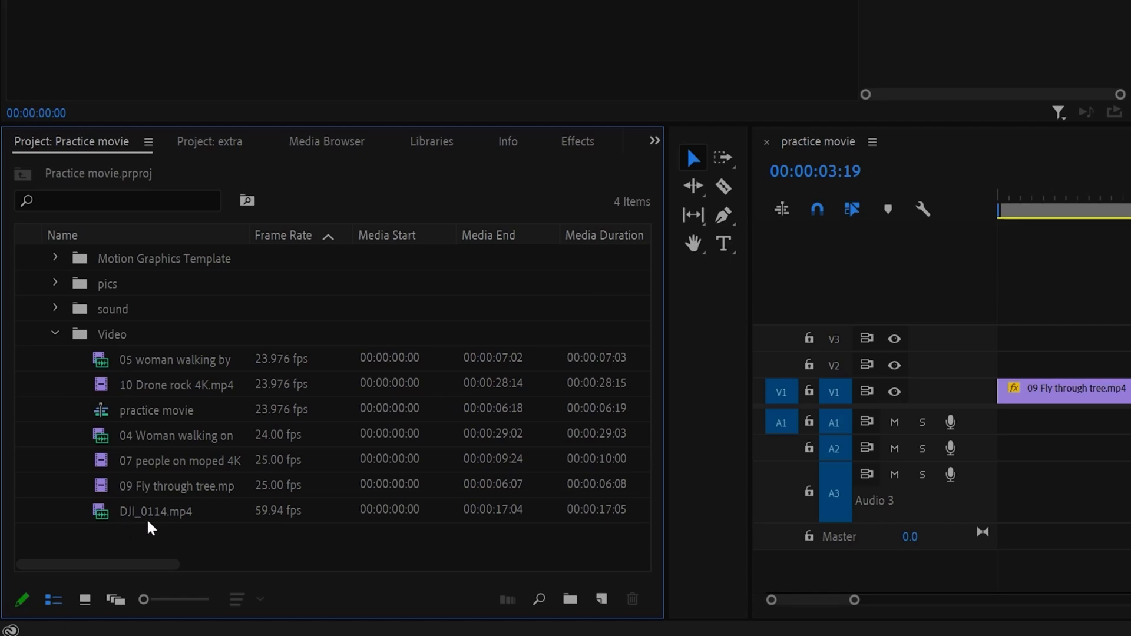
# Step: Open the Video bin and display its clips as thumbnails in Icon View
pyautogui.moveTo(156, 526)
pyautogui.click(56, 334)
pyautogui.click(56, 334)
pyautogui.click(85, 600)
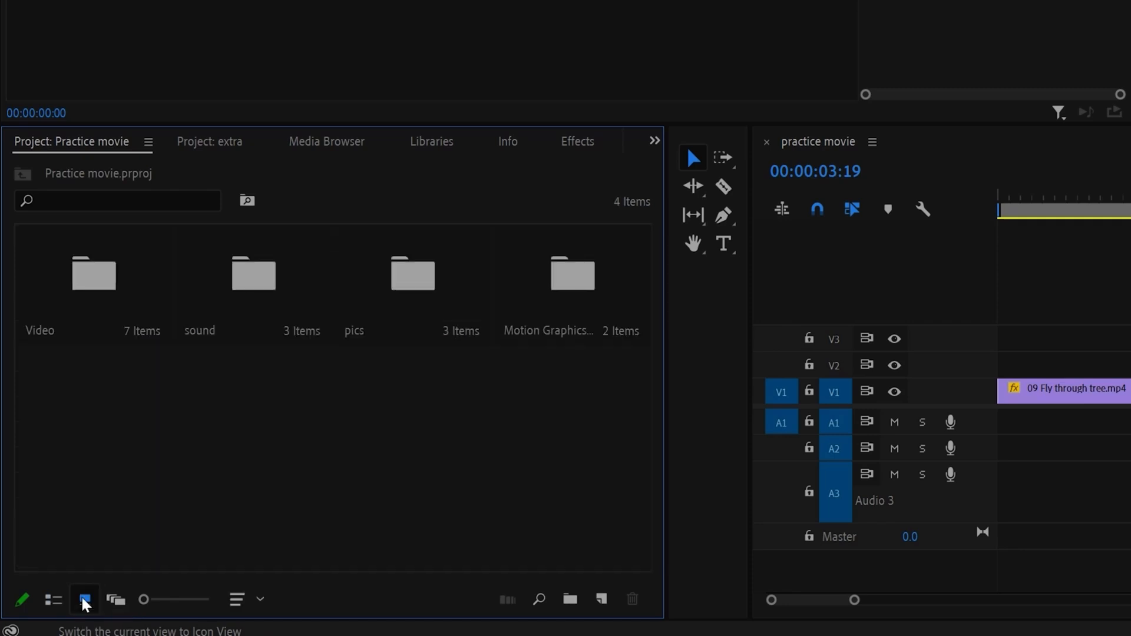
pyautogui.doubleClick(96, 289)
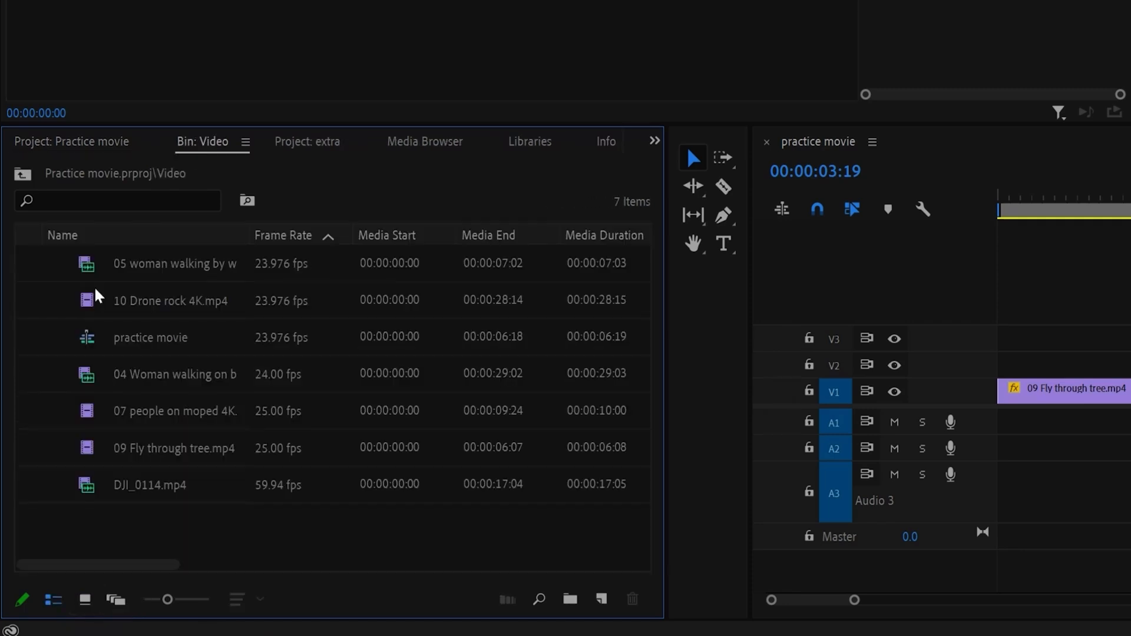
pyautogui.click(84, 600)
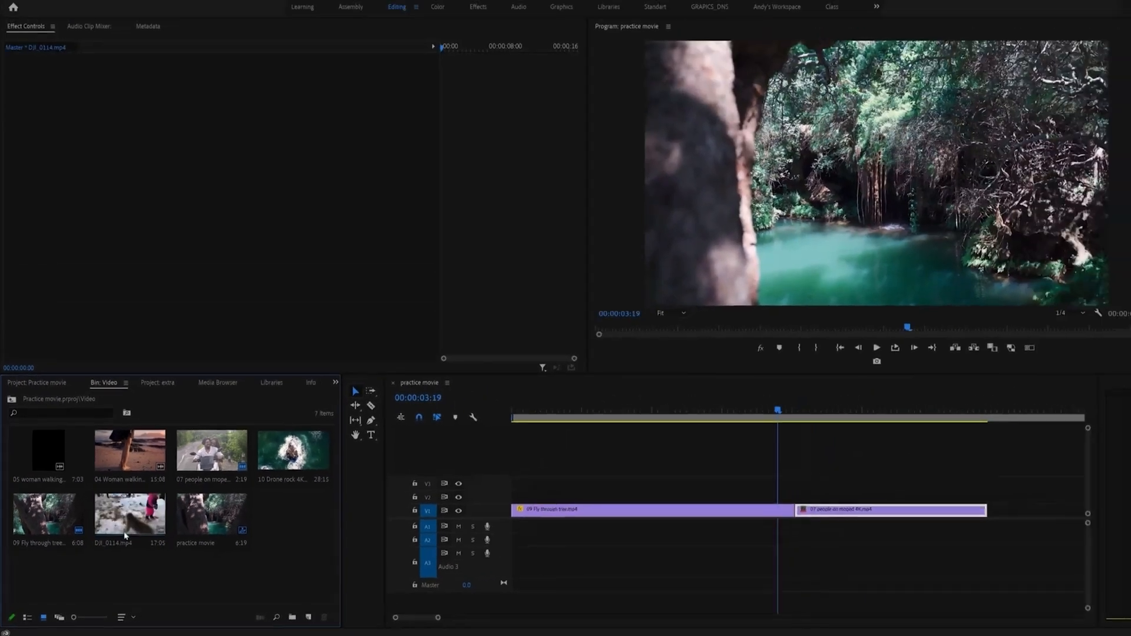
# Step: Open DJI_0114.mp4 in the source monitor, play through it, and mark its Out point at 00:00:12:14
pyautogui.doubleClick(129, 517)
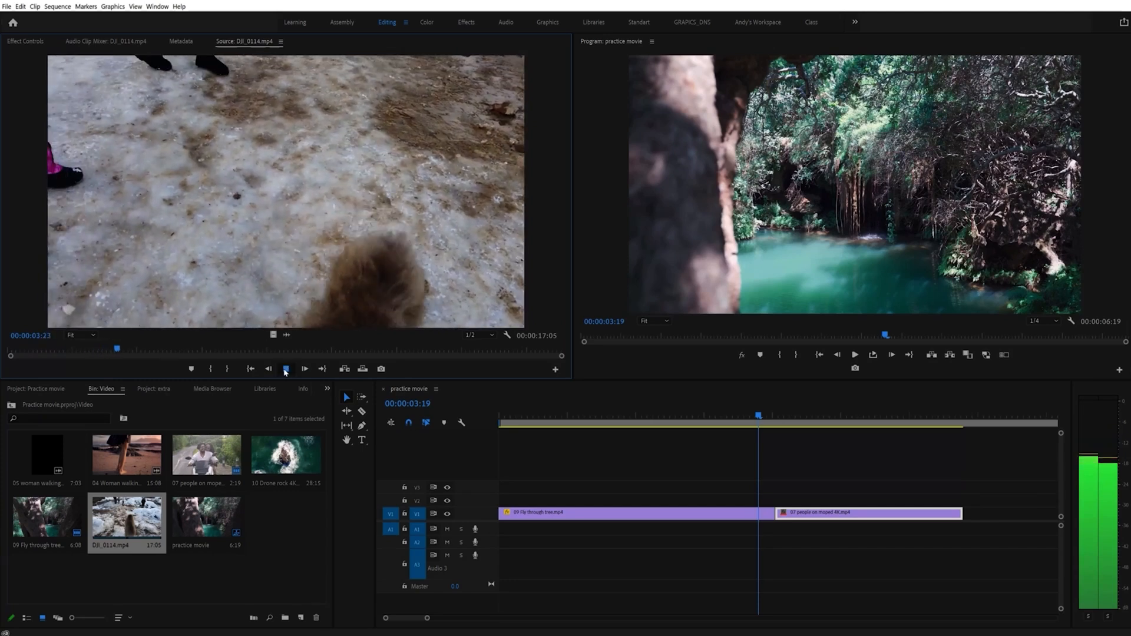
pyautogui.click(285, 370)
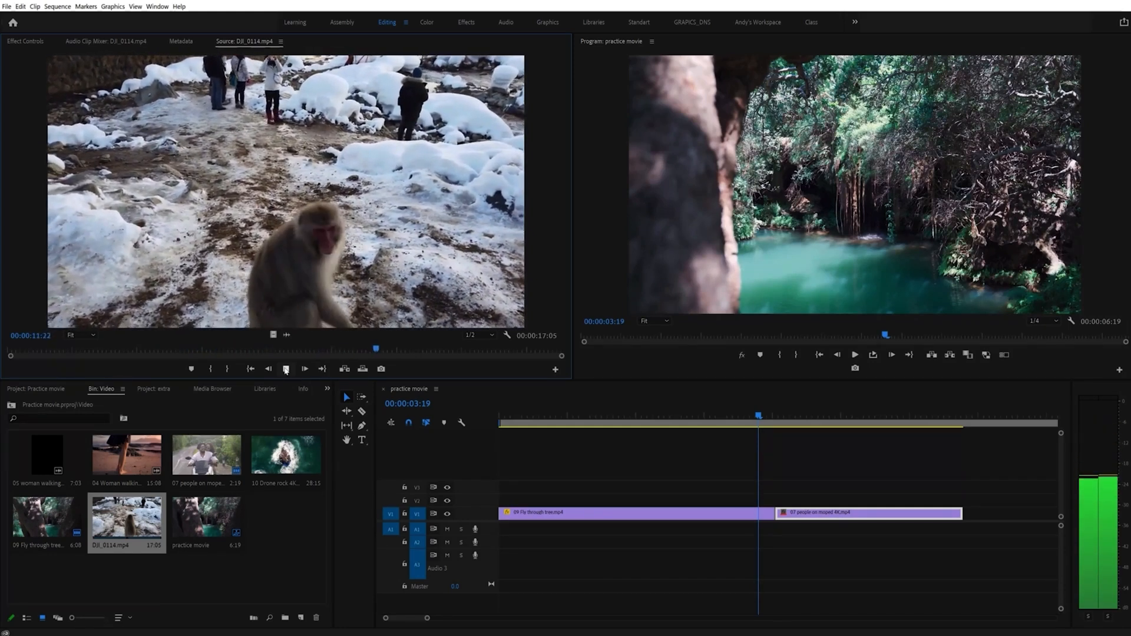
pyautogui.click(286, 368)
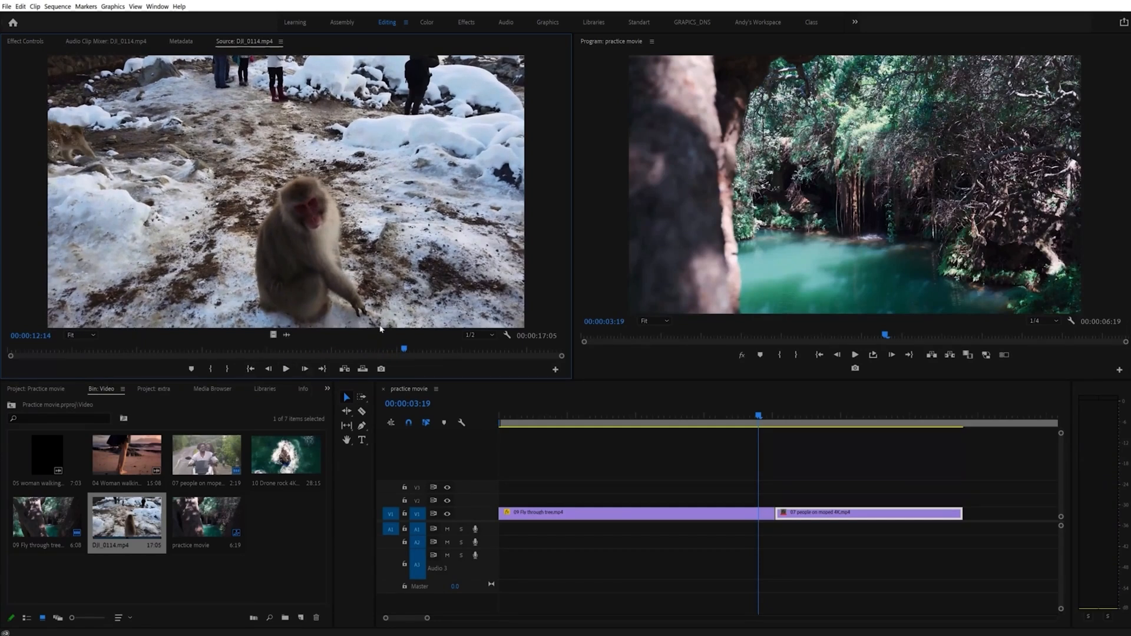
pyautogui.click(229, 370)
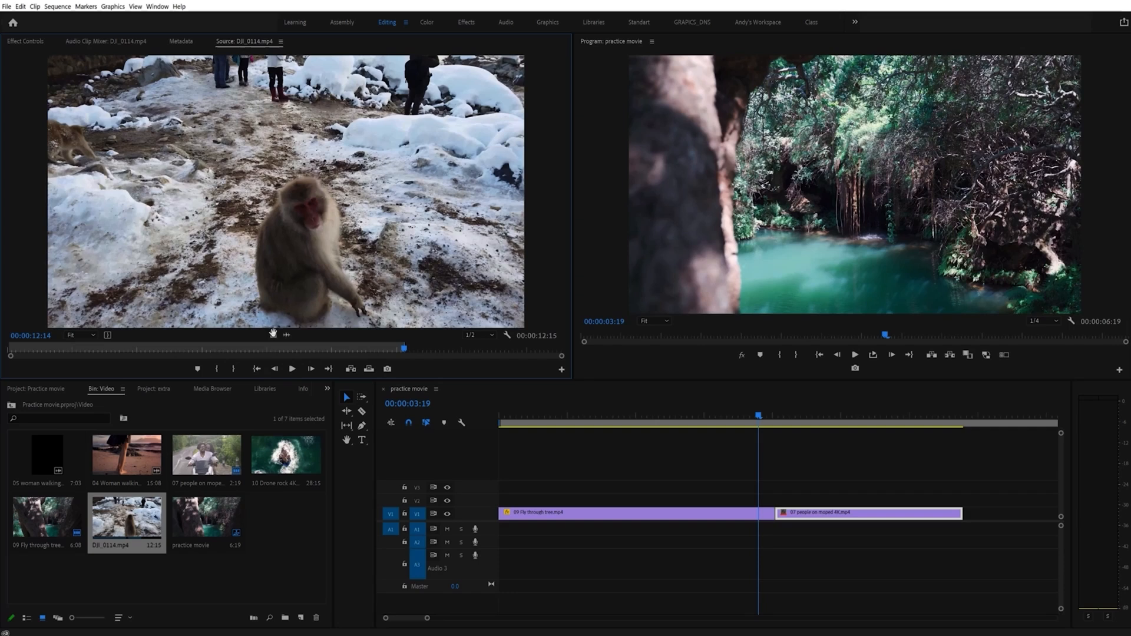
# Step: Add only the video of the marked DJI_0114.mp4 clip to track V1 directly after the 07 people on moped 4K clip
pyautogui.moveTo(417, 311); pyautogui.dragTo(988, 515)
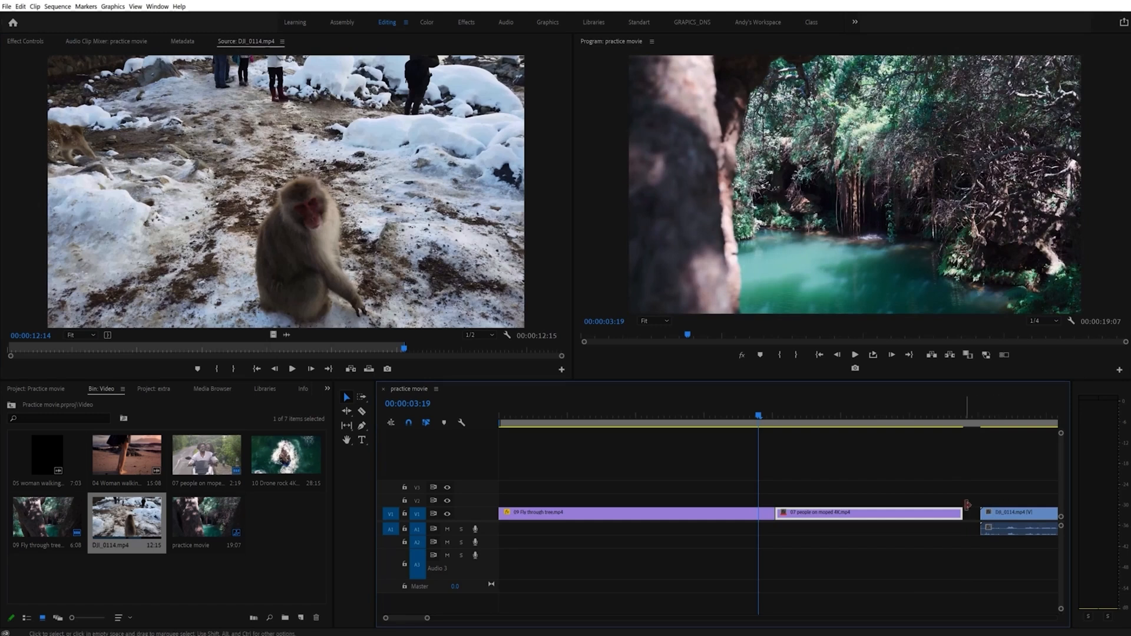
pyautogui.hotkey('ctrl', 'z')
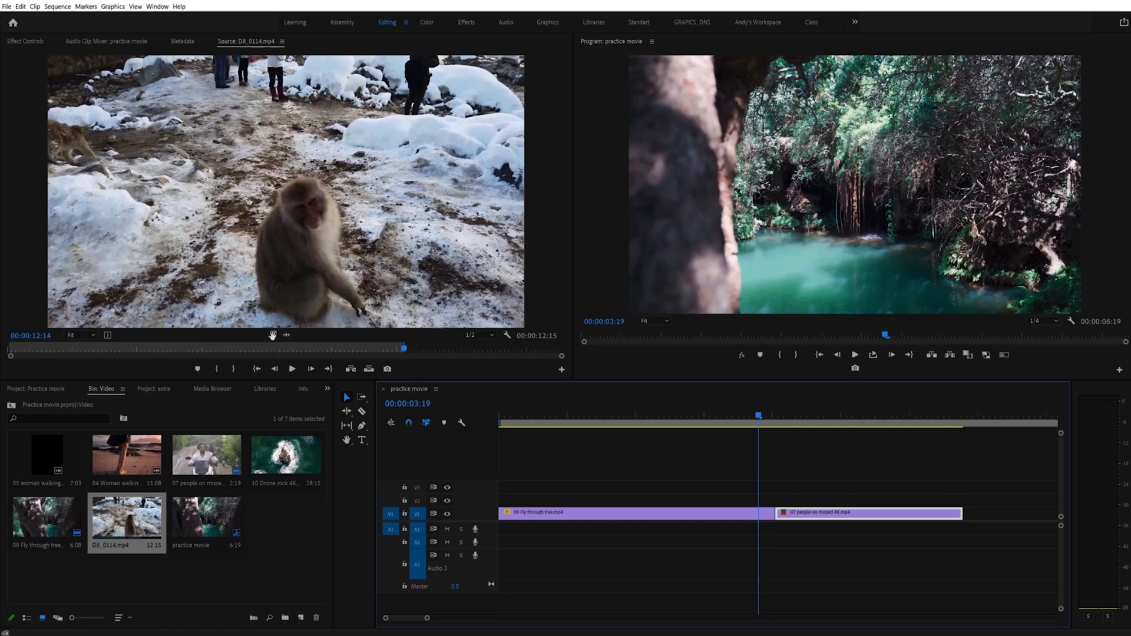
pyautogui.moveTo(427, 619); pyautogui.dragTo(484, 619)
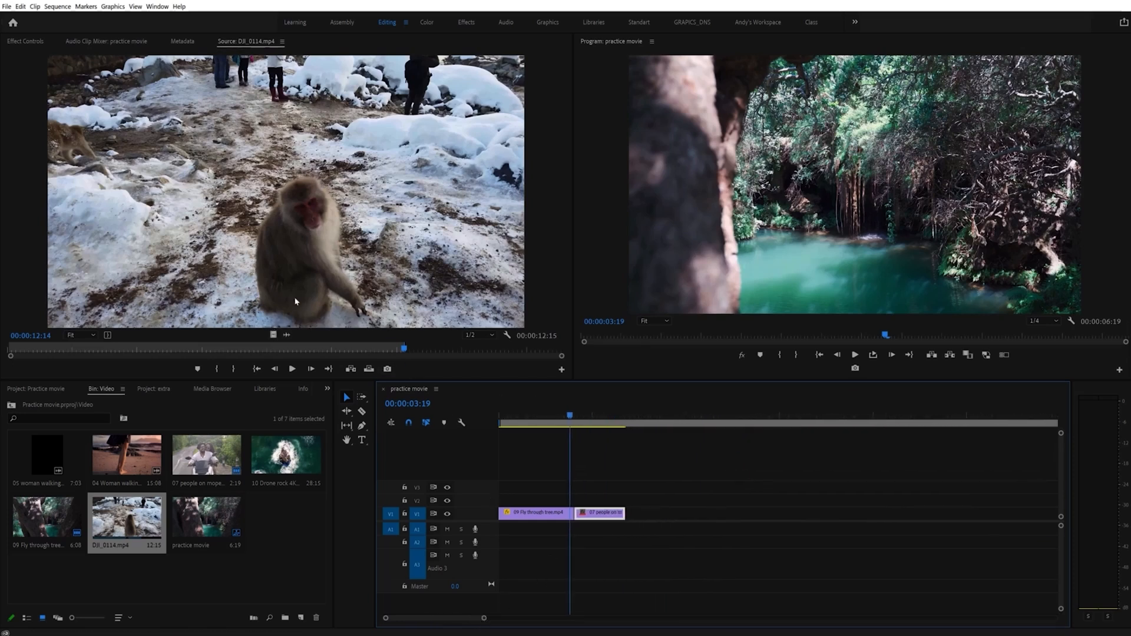
pyautogui.click(322, 291)
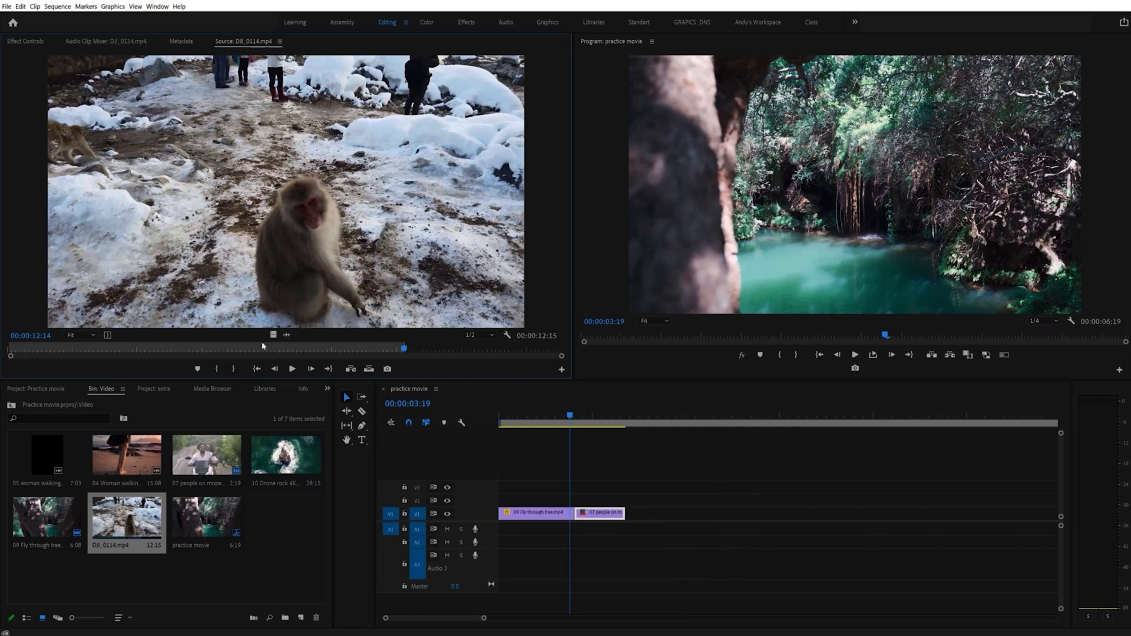
pyautogui.moveTo(268, 334); pyautogui.dragTo(629, 520)
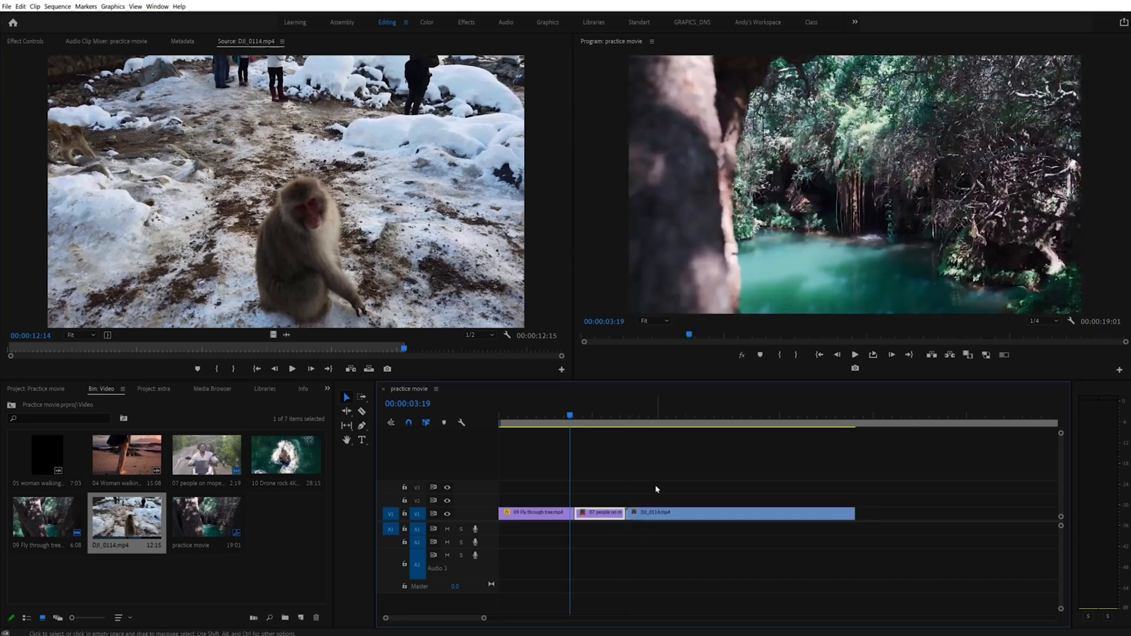
# Step: Review the added DJI_0114.mp4 clip in the sequence, playing from 00:00:07:11 to 00:00:09:19
pyautogui.click(647, 421)
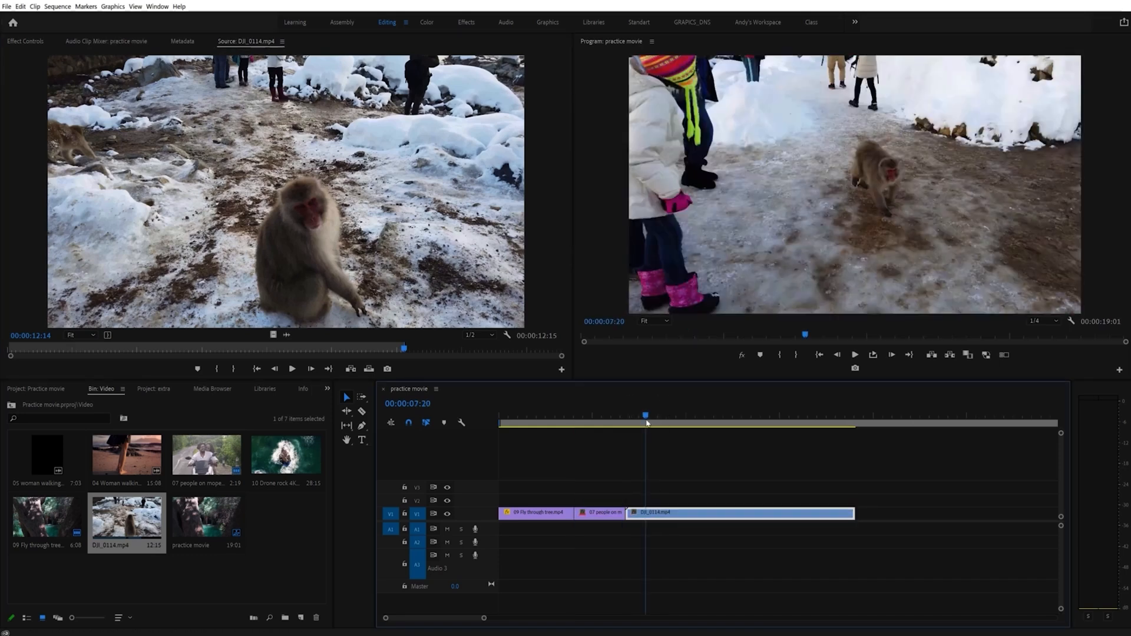
pyautogui.click(629, 421)
pyautogui.moveTo(629, 421); pyautogui.dragTo(641, 420)
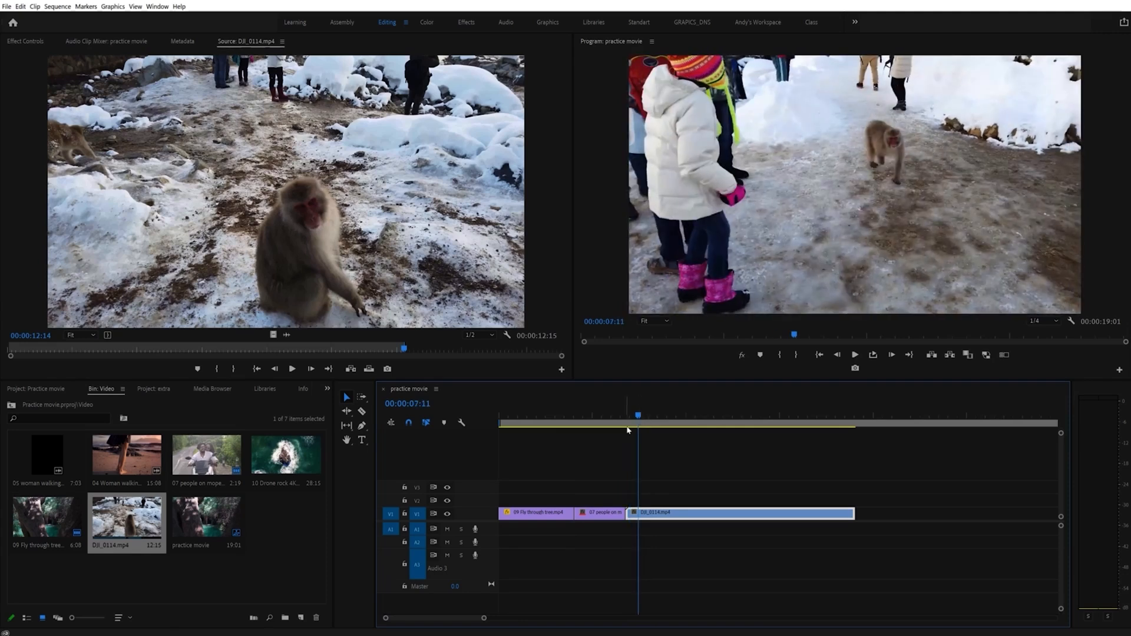
pyautogui.press('space')
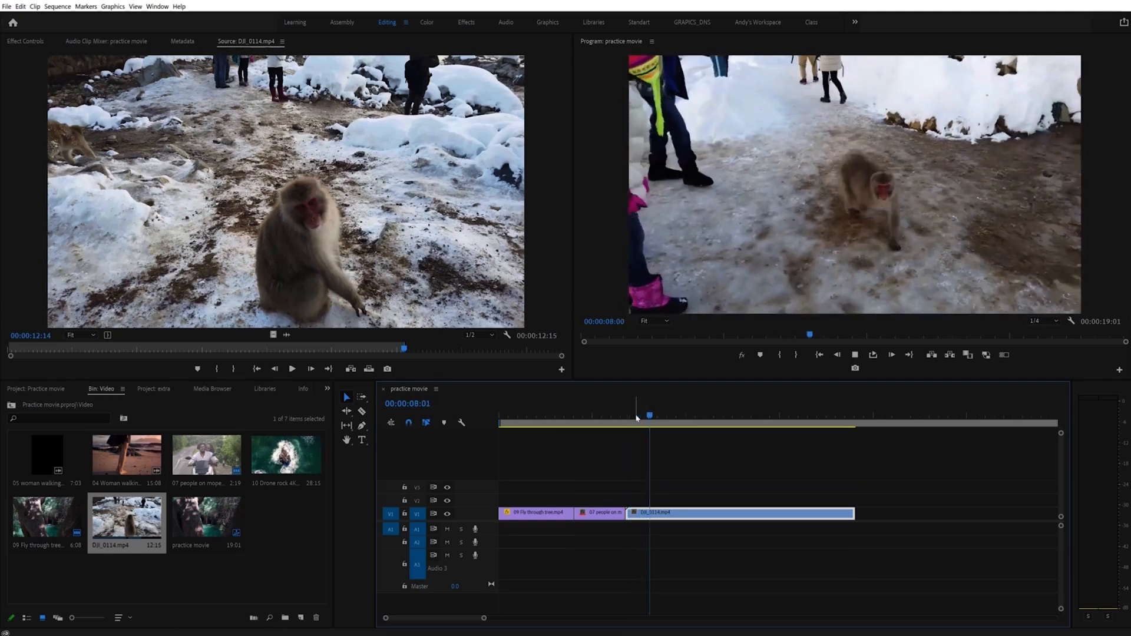
pyautogui.press('space')
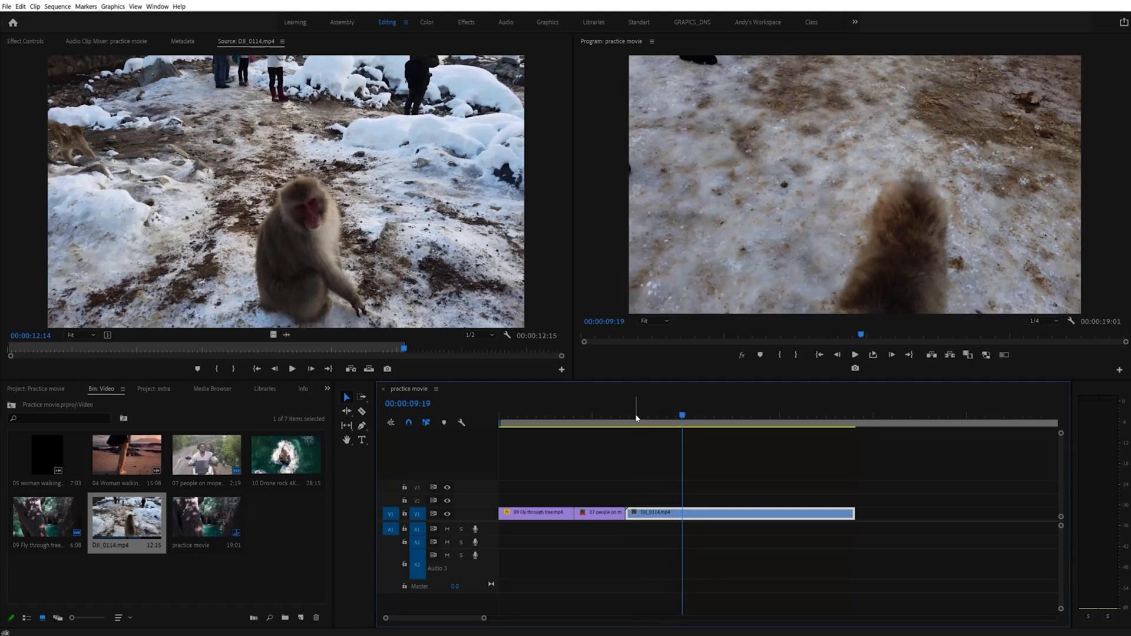
# Step: Step back frame by frame to 00:00:08:22 and split the DJI_0114.mp4 clip on V1 there with the Razor tool
pyautogui.click(837, 355)
pyautogui.click(837, 355)
pyautogui.click(838, 355)
pyautogui.click(838, 355)
pyautogui.click(837, 356)
pyautogui.click(838, 355)
pyautogui.click(838, 355)
pyautogui.click(837, 356)
pyautogui.click(837, 356)
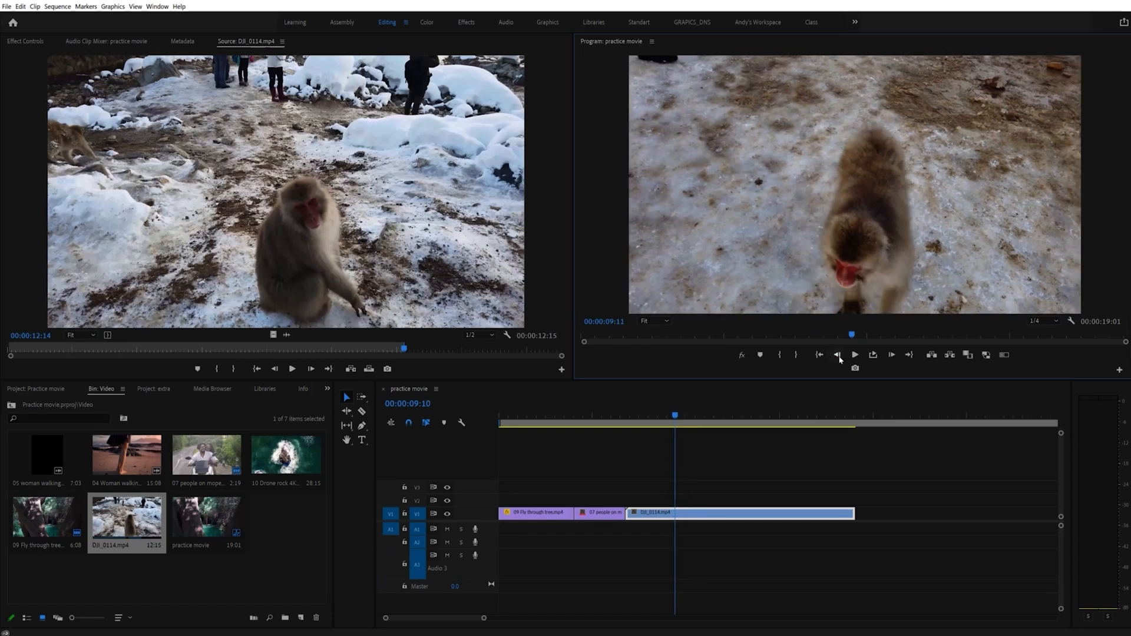
pyautogui.click(837, 355)
pyautogui.click(837, 355)
pyautogui.click(838, 355)
pyautogui.click(837, 355)
pyautogui.doubleClick(838, 355)
pyautogui.click(838, 356)
pyautogui.click(837, 355)
pyautogui.click(837, 355)
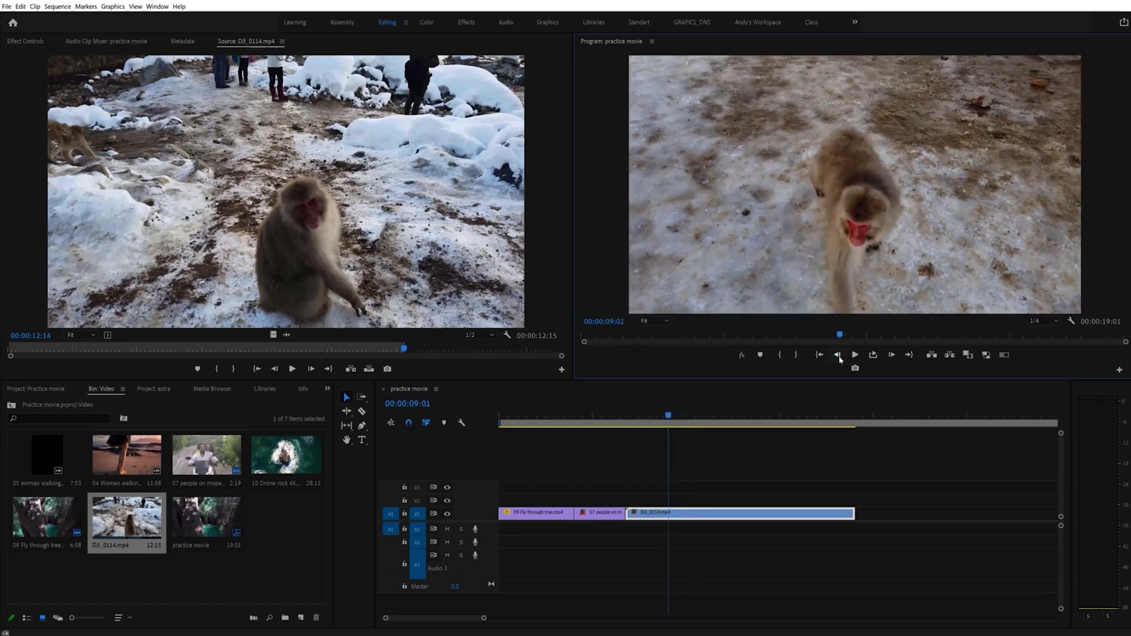
pyautogui.click(837, 355)
pyautogui.click(838, 355)
pyautogui.click(837, 355)
pyautogui.click(837, 355)
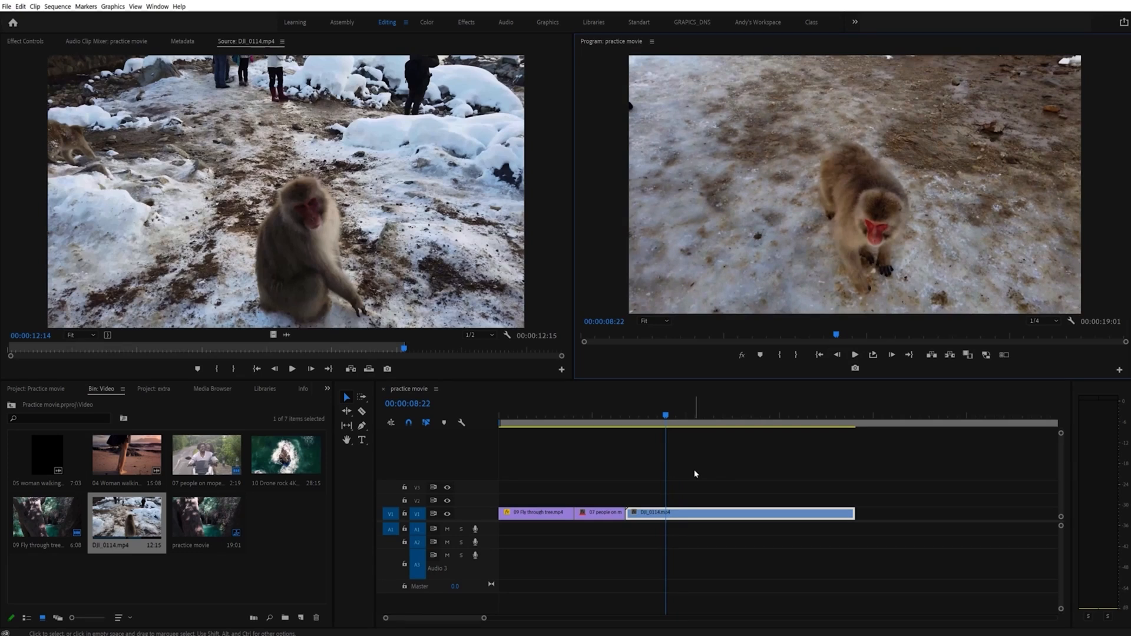
pyautogui.press('c')
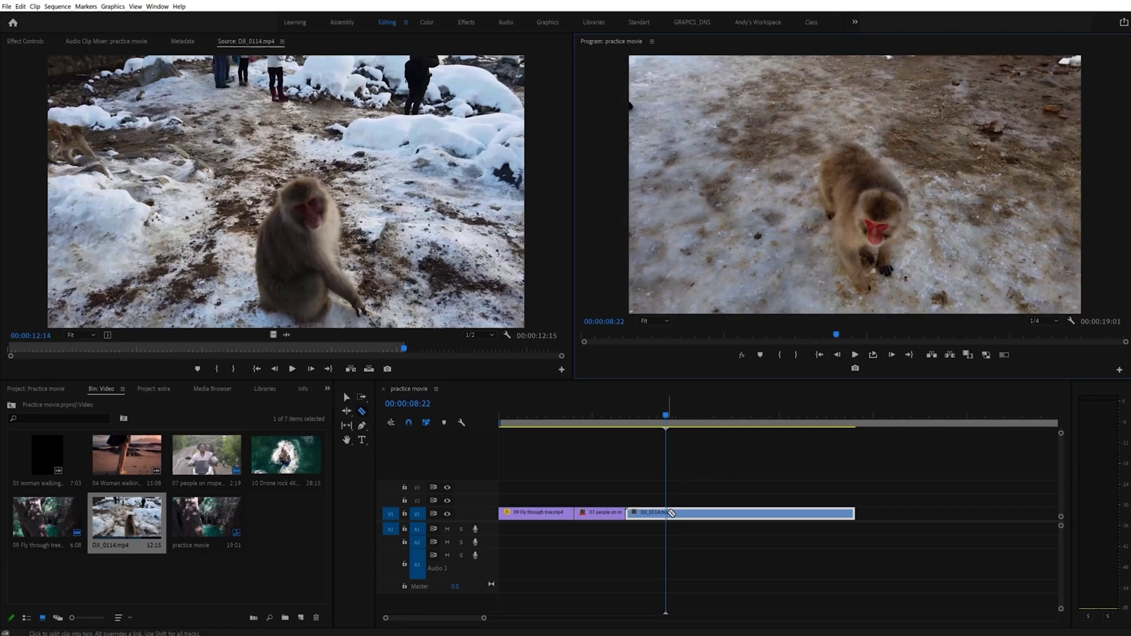
pyautogui.click(667, 513)
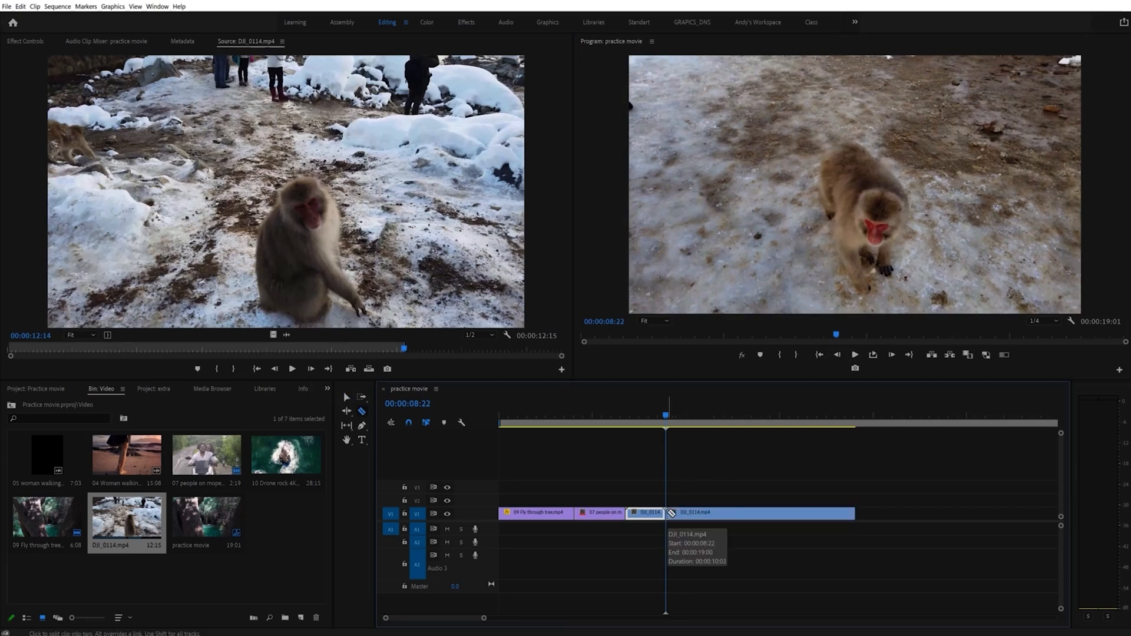
# Step: Play the sequence on to 00:00:14:15 and split the DJI_0114.mp4 clip on V1 at that frame
pyautogui.click(855, 355)
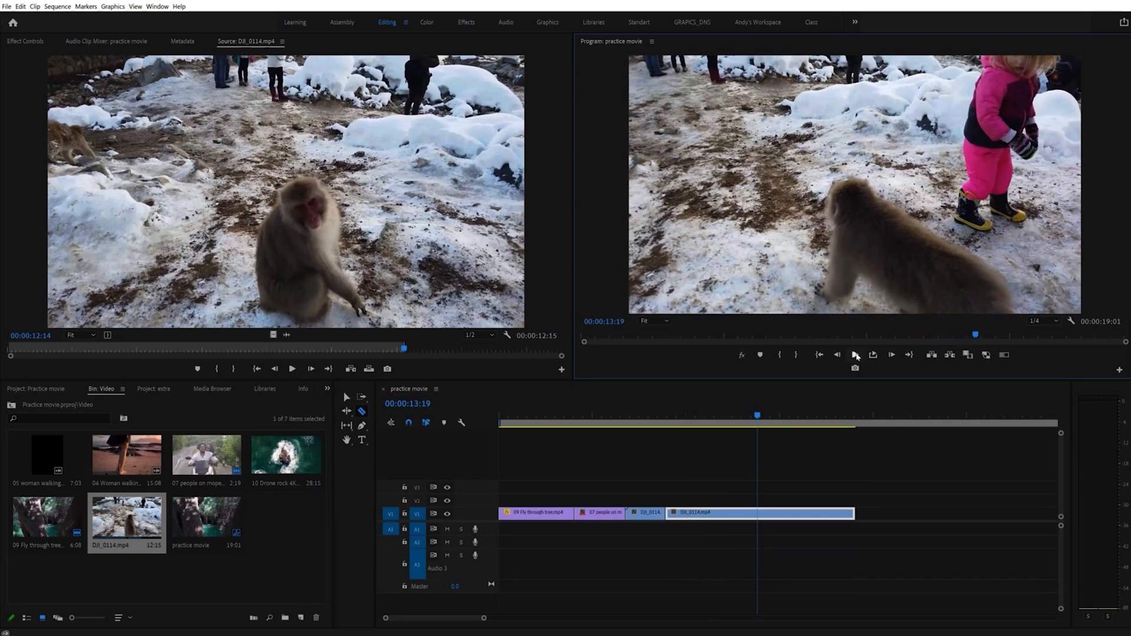
pyautogui.click(855, 356)
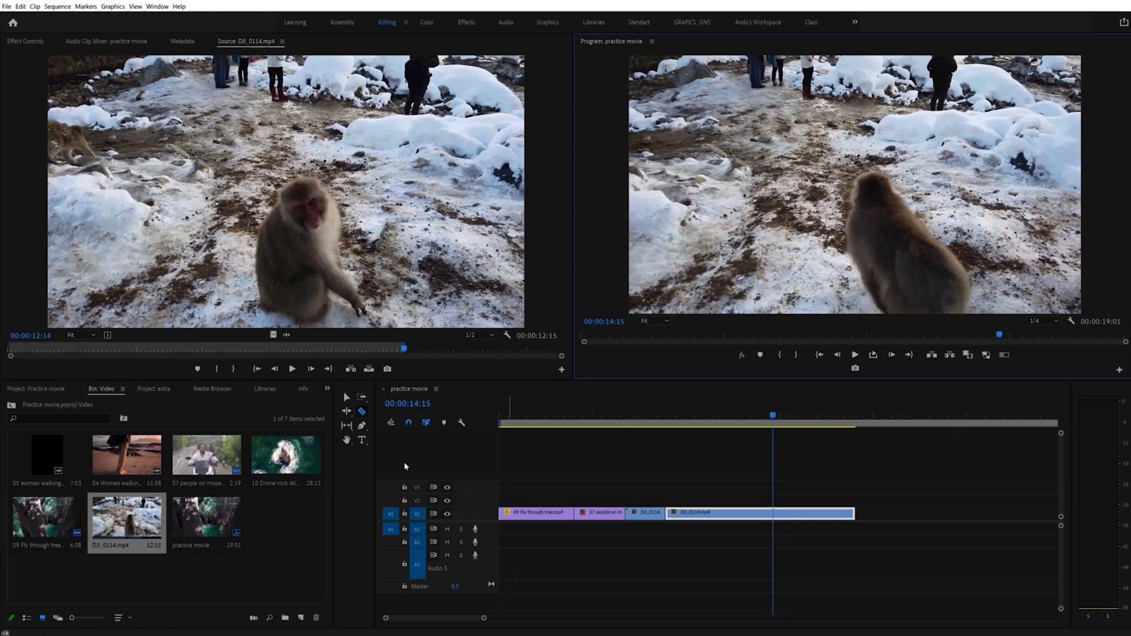
pyautogui.click(773, 512)
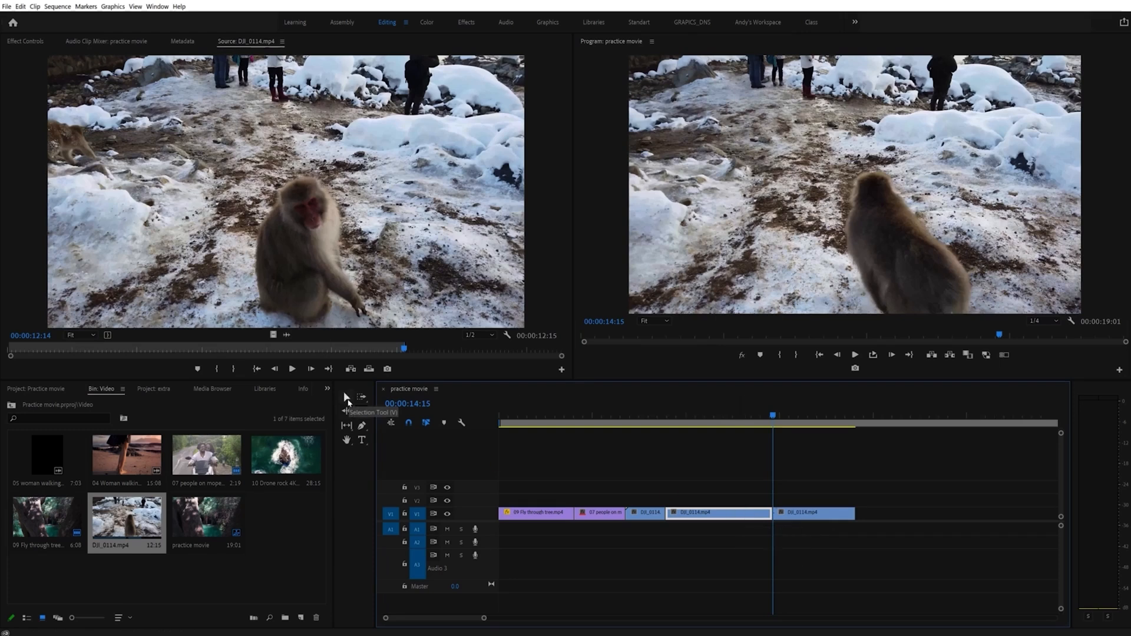
# Step: Remove the middle DJI_0114.mp4 segment with the Selection tool and close the gap it leaves using Ripple Delete
pyautogui.click(346, 398)
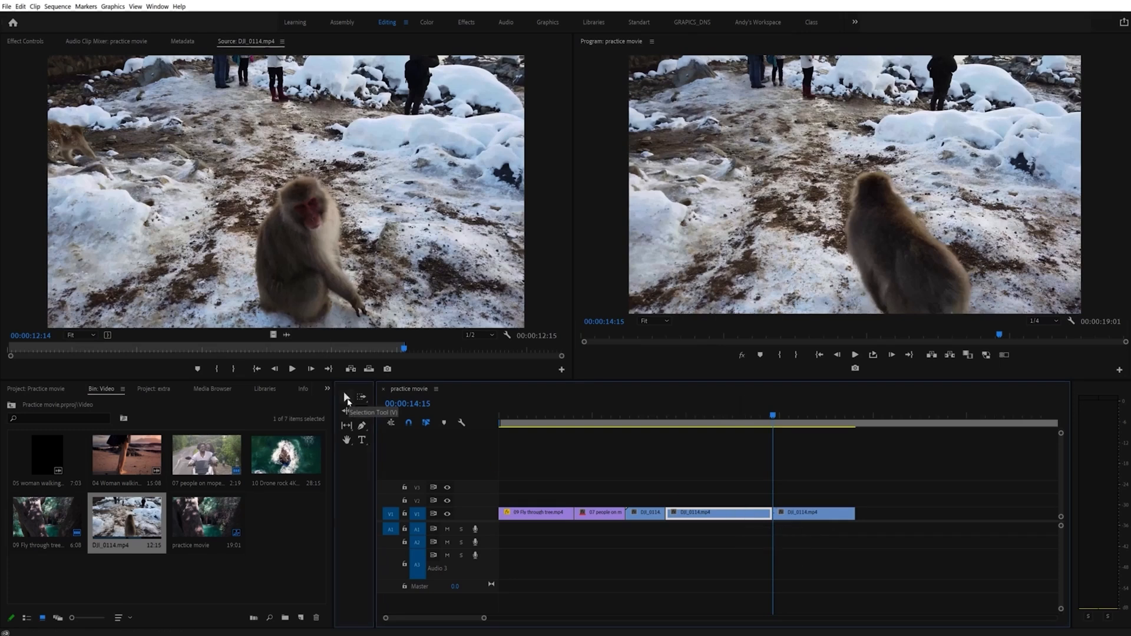
pyautogui.click(720, 519)
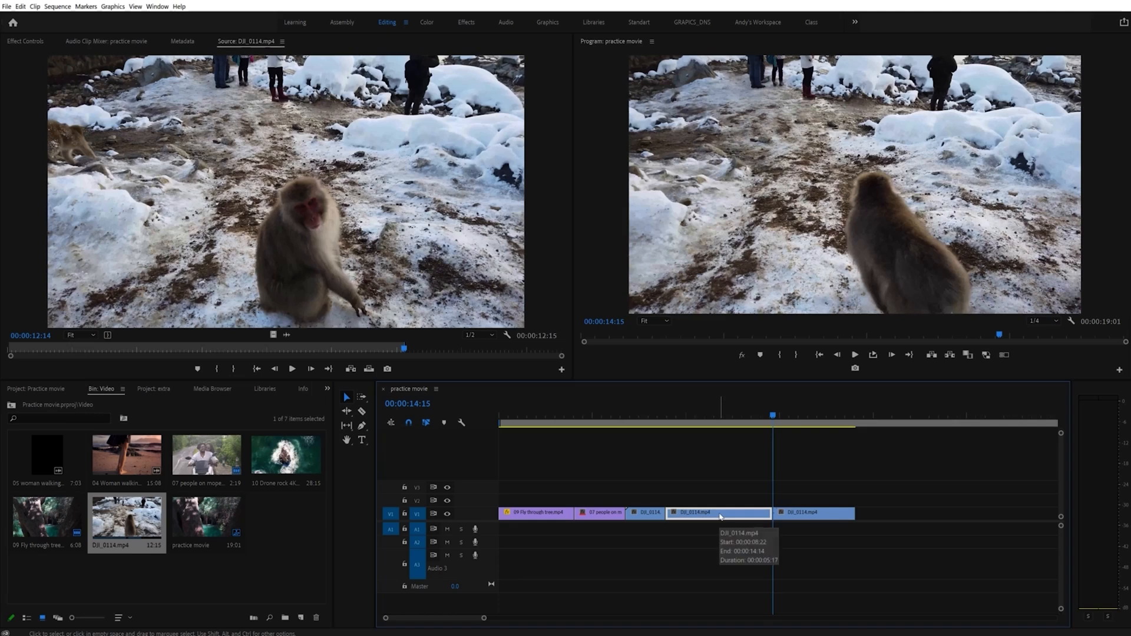
pyautogui.press('Delete')
pyautogui.click(720, 517)
pyautogui.rightClick(720, 515)
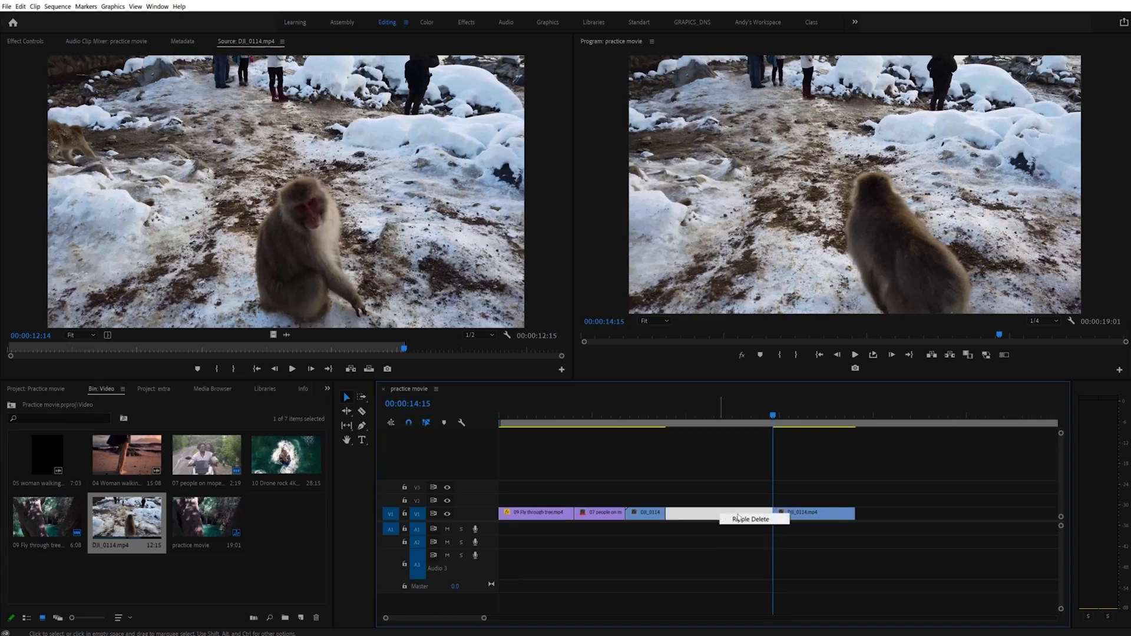
pyautogui.click(742, 521)
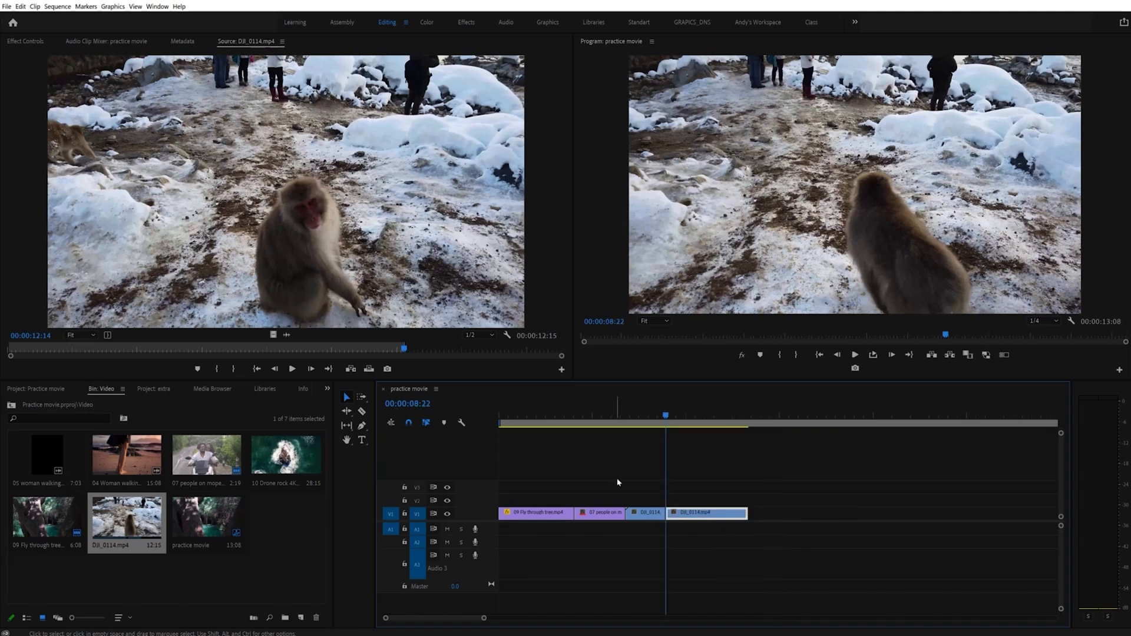
# Step: Play the sequence across the new cut between the two remaining DJI_0114.mp4 segments to review the jump
pyautogui.click(628, 417)
pyautogui.click(854, 355)
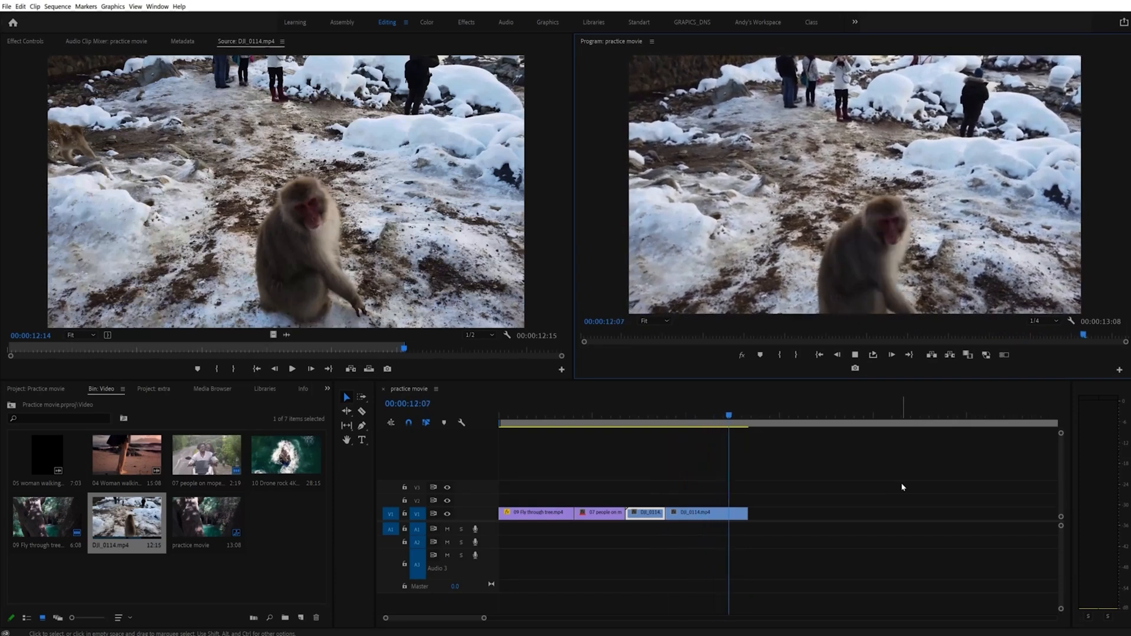
pyautogui.click(855, 355)
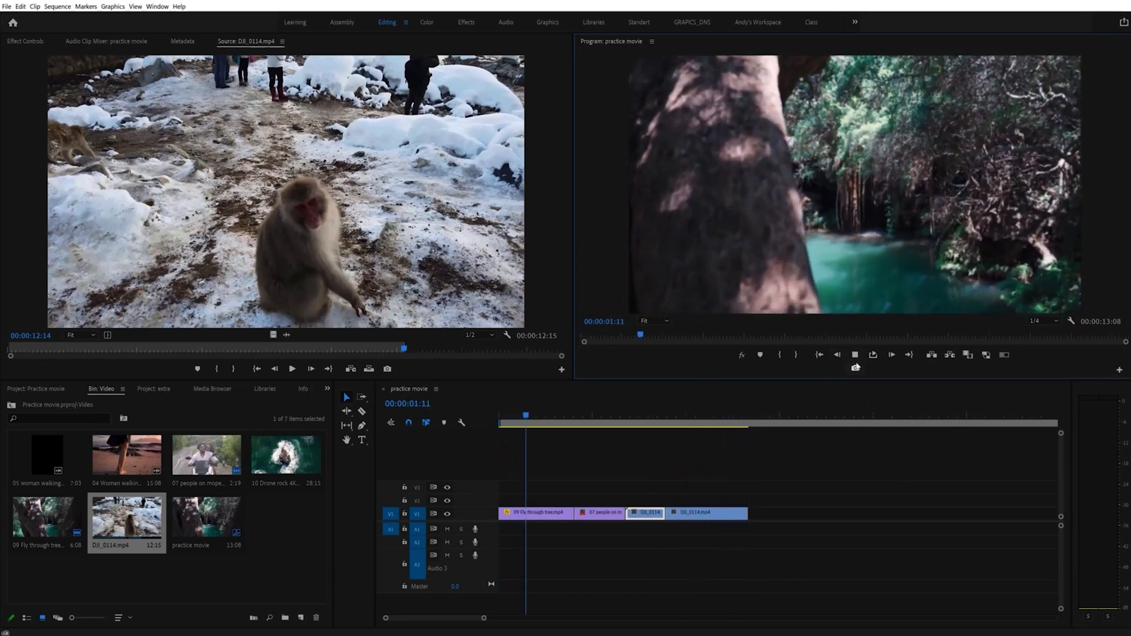
pyautogui.click(854, 356)
# Step: Apply the default Cross Dissolve transition at the cut between the two DJI_0114.mp4 segments on V1
pyautogui.click(657, 418)
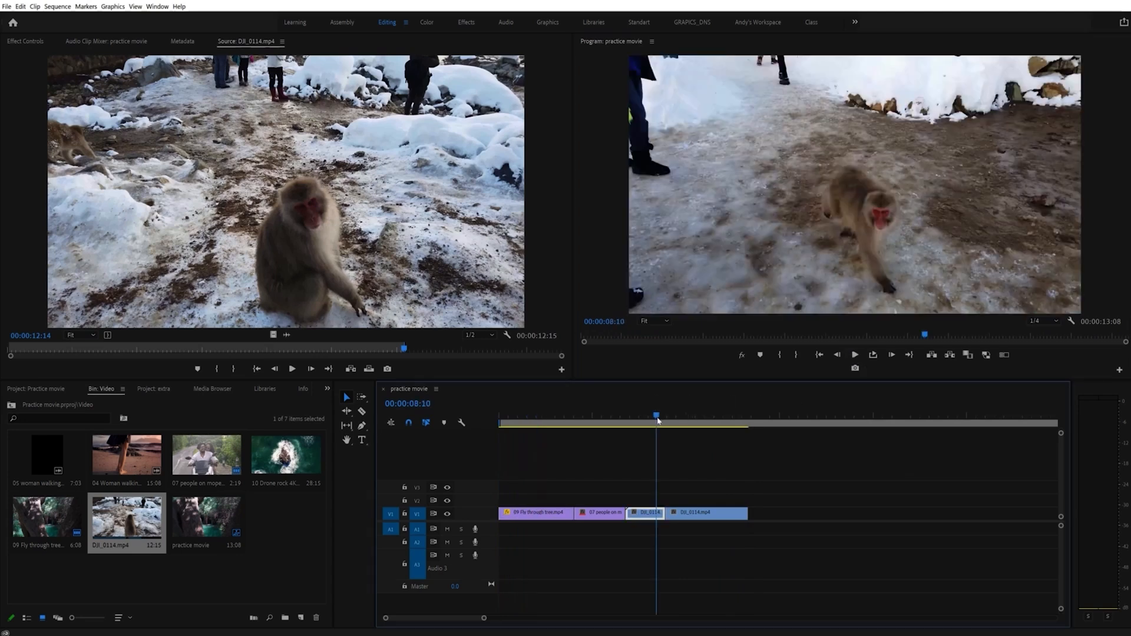
pyautogui.moveTo(658, 420)
pyautogui.mouseDown()
pyautogui.moveTo(638, 417)
pyautogui.moveTo(668, 416)
pyautogui.mouseUp()
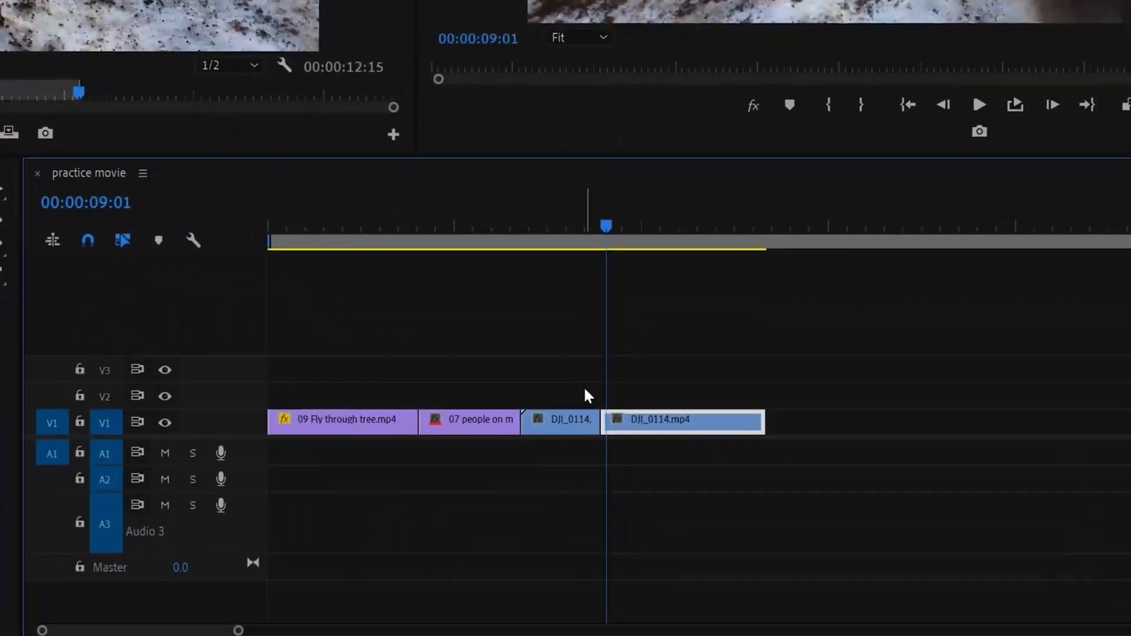
pyautogui.rightClick(605, 418)
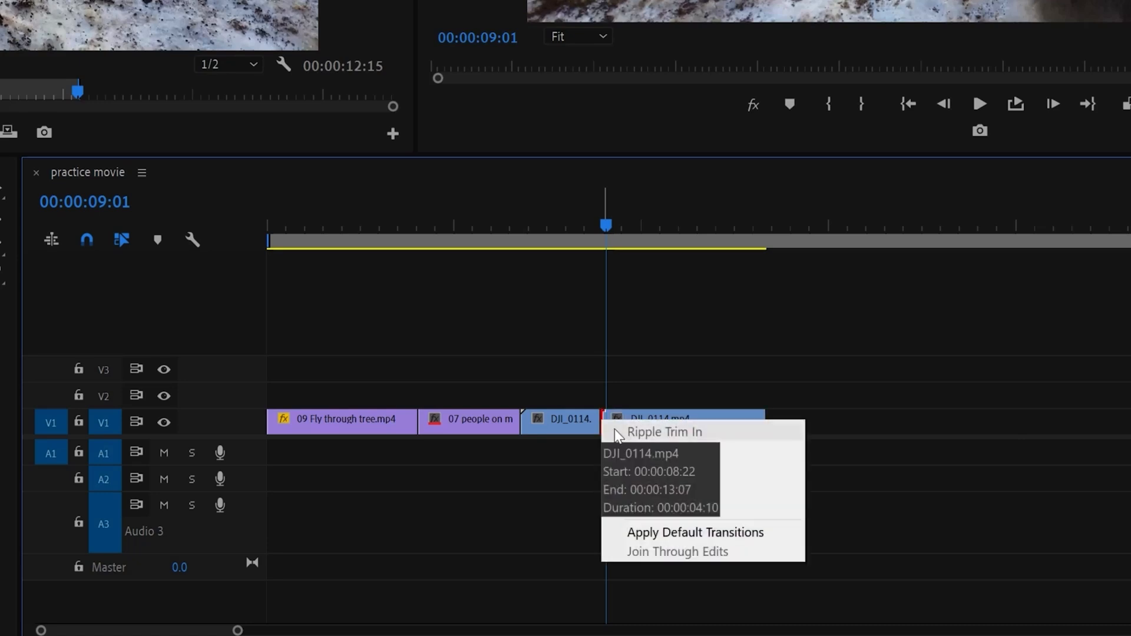
pyautogui.click(690, 532)
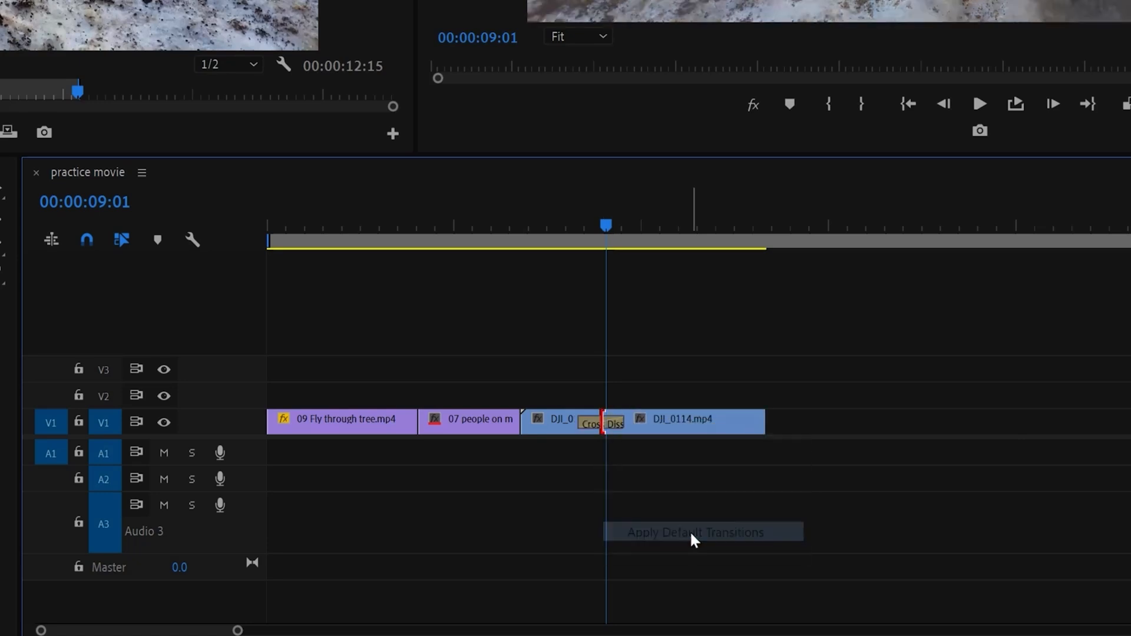
# Step: Review the Cross Dissolve between the DJI_0114.mp4 segments, playing it from 00:00:07:00 and again from 00:00:08:01
pyautogui.moveTo(494, 219); pyautogui.dragTo(511, 223)
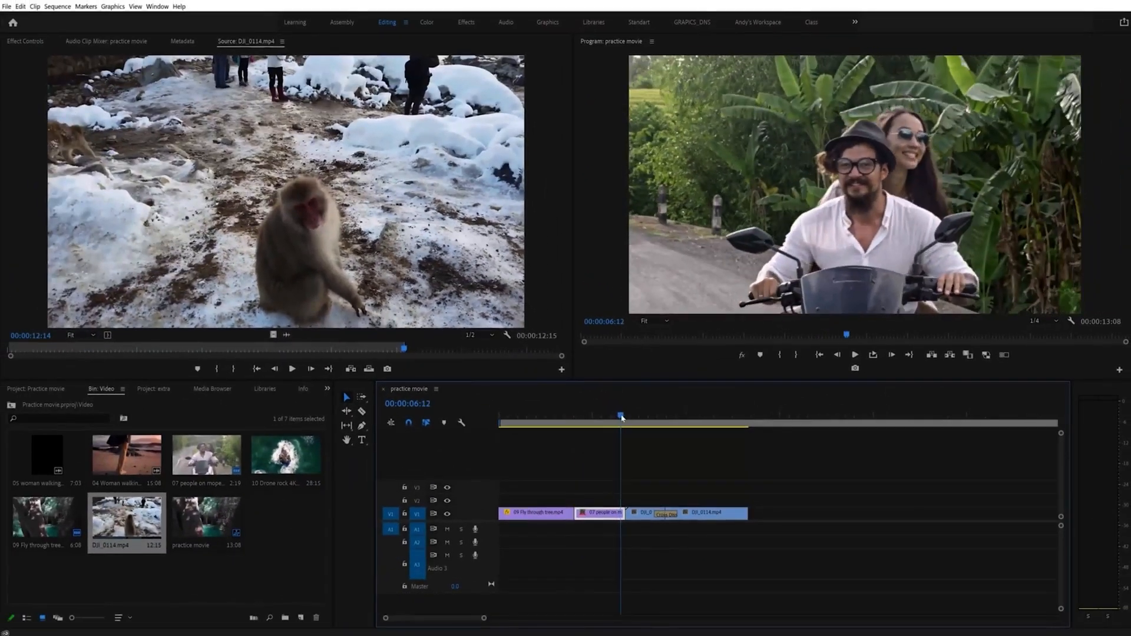
pyautogui.moveTo(622, 418); pyautogui.dragTo(629, 418)
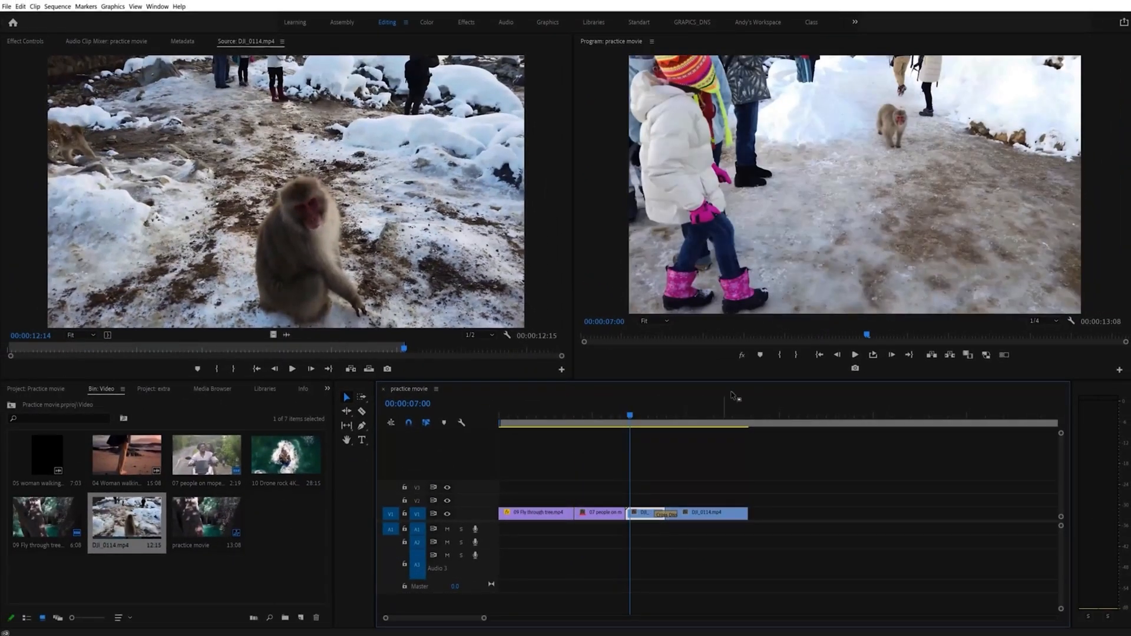
pyautogui.click(855, 355)
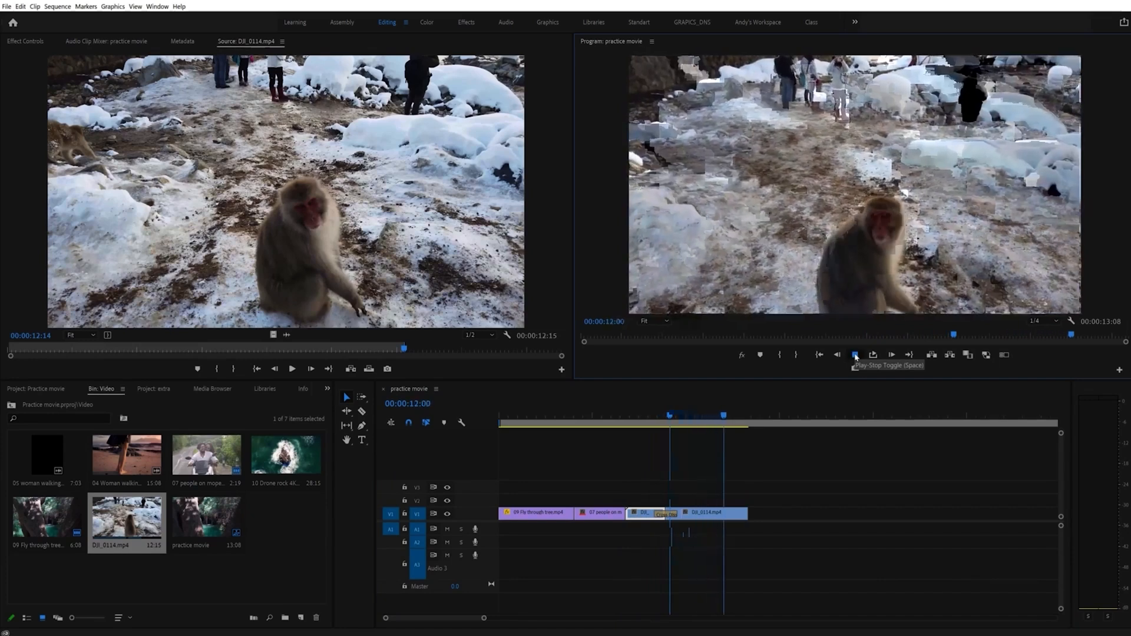
pyautogui.click(855, 355)
pyautogui.click(660, 418)
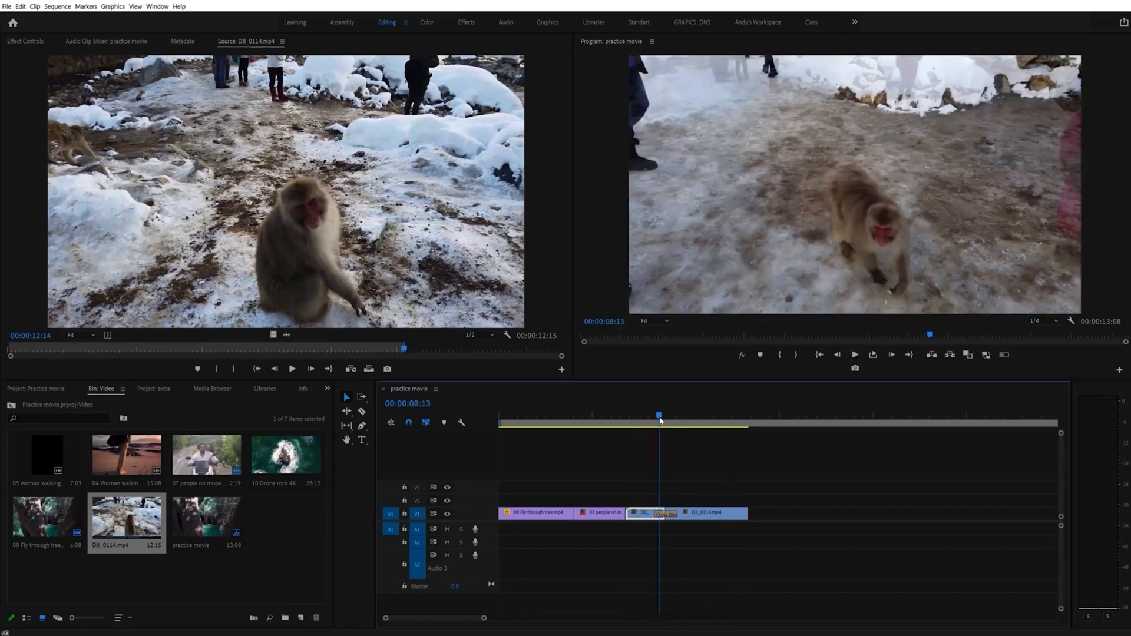
pyautogui.moveTo(660, 419); pyautogui.dragTo(651, 421)
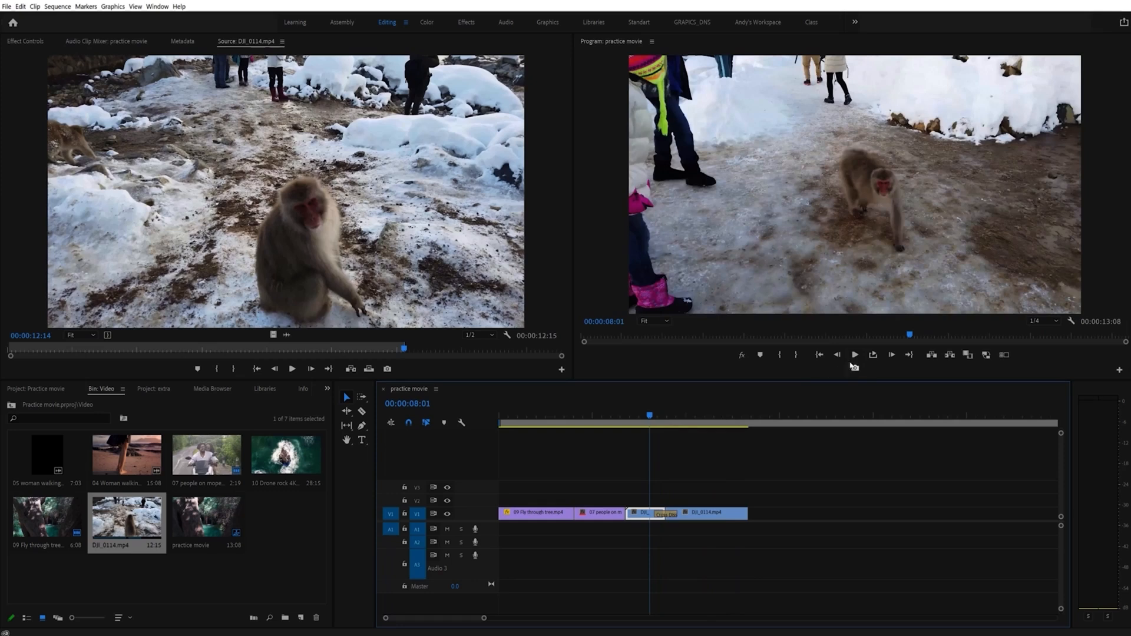
pyautogui.click(855, 356)
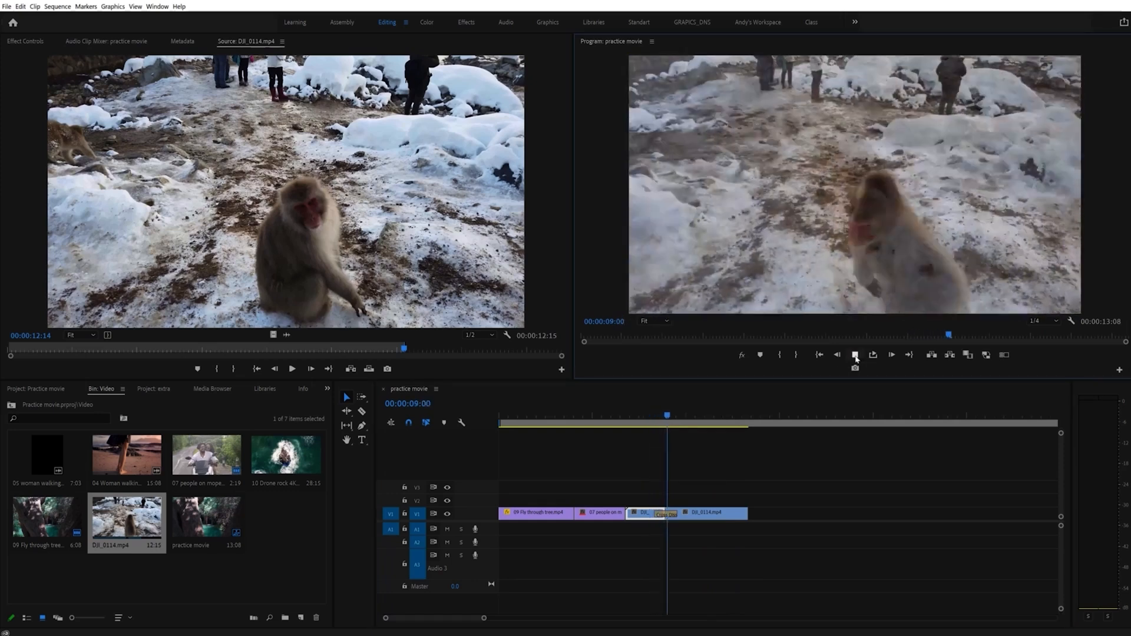
pyautogui.click(855, 356)
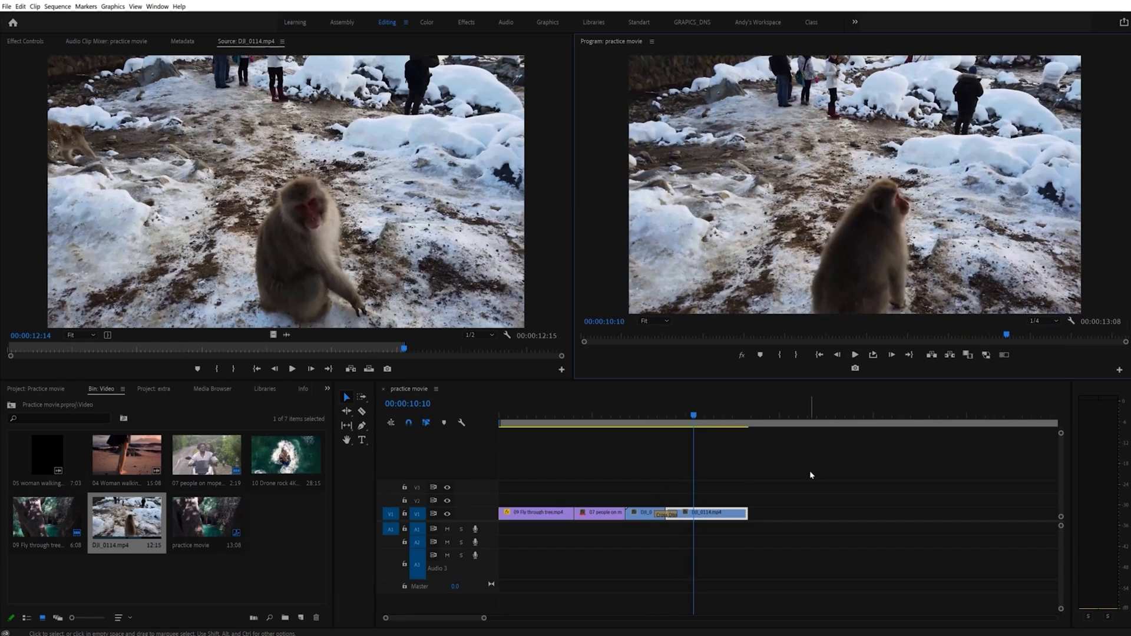
# Step: Place the playhead at 00:00:11:07, deselect the clips, and jump back through the V1 edit points to the sequence start
pyautogui.click(715, 416)
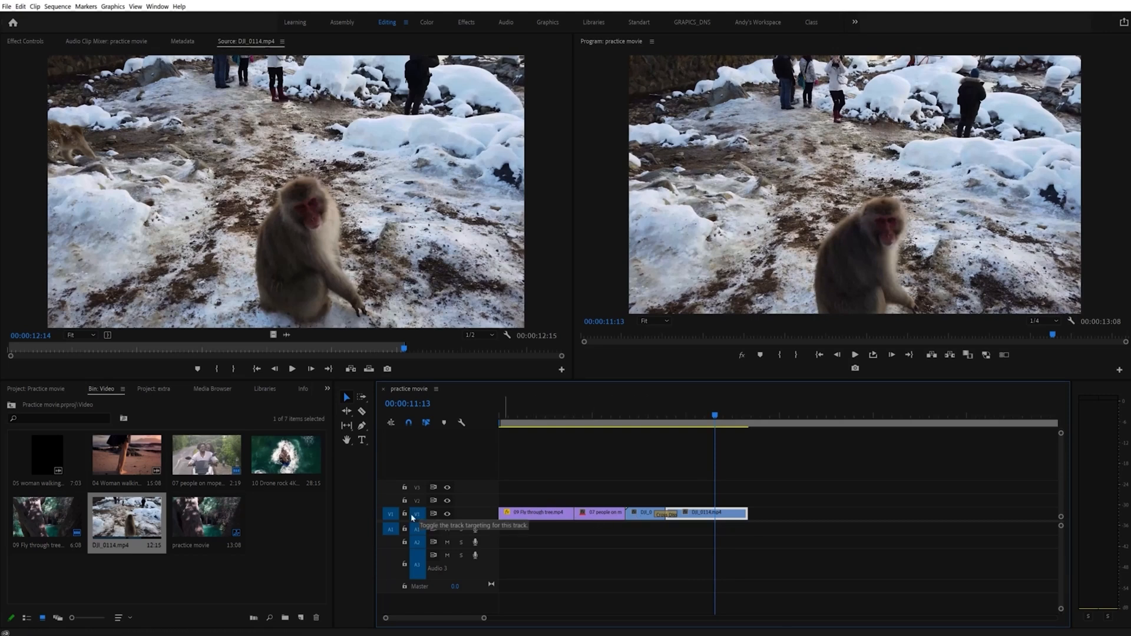
pyautogui.moveTo(713, 417)
pyautogui.mouseDown()
pyautogui.moveTo(562, 416)
pyautogui.moveTo(710, 415)
pyautogui.mouseUp()
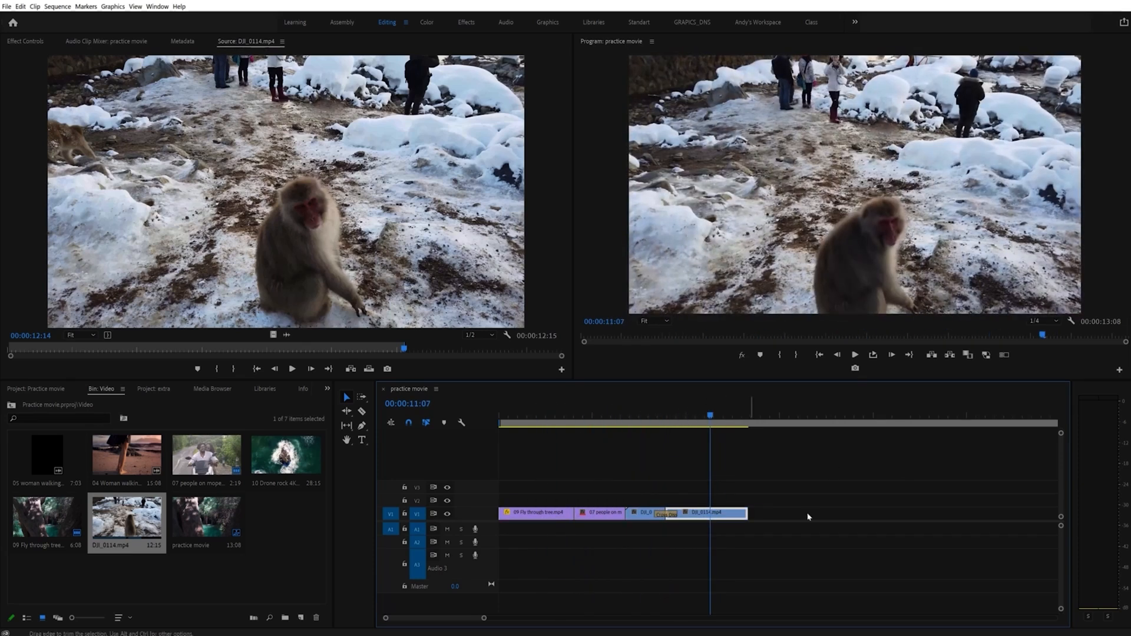
pyautogui.click(820, 454)
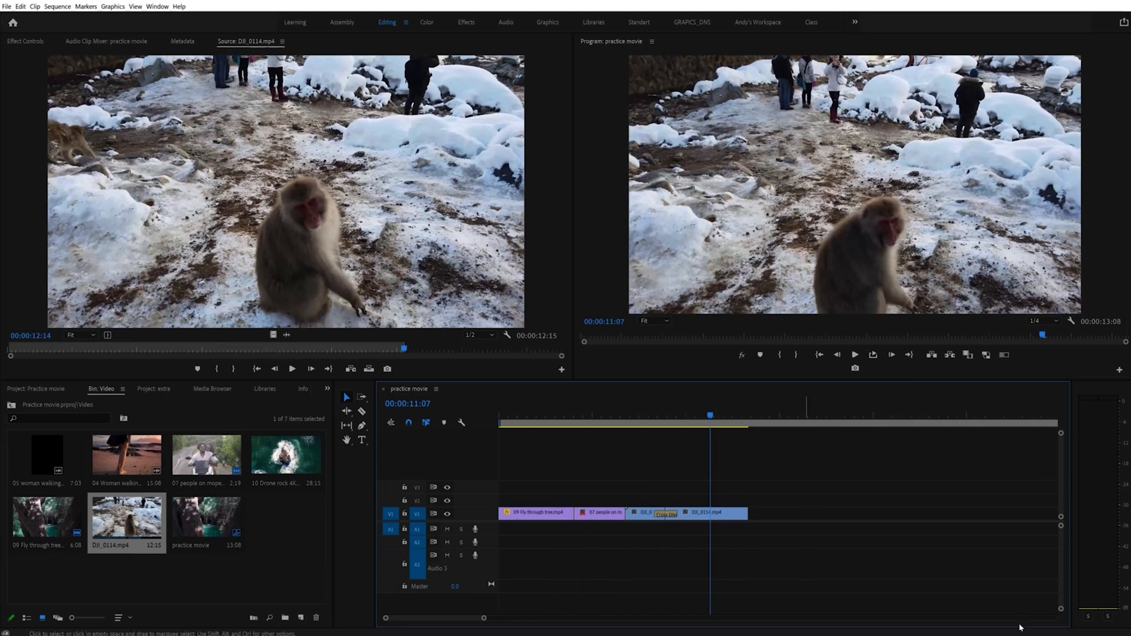
pyautogui.press('Up')
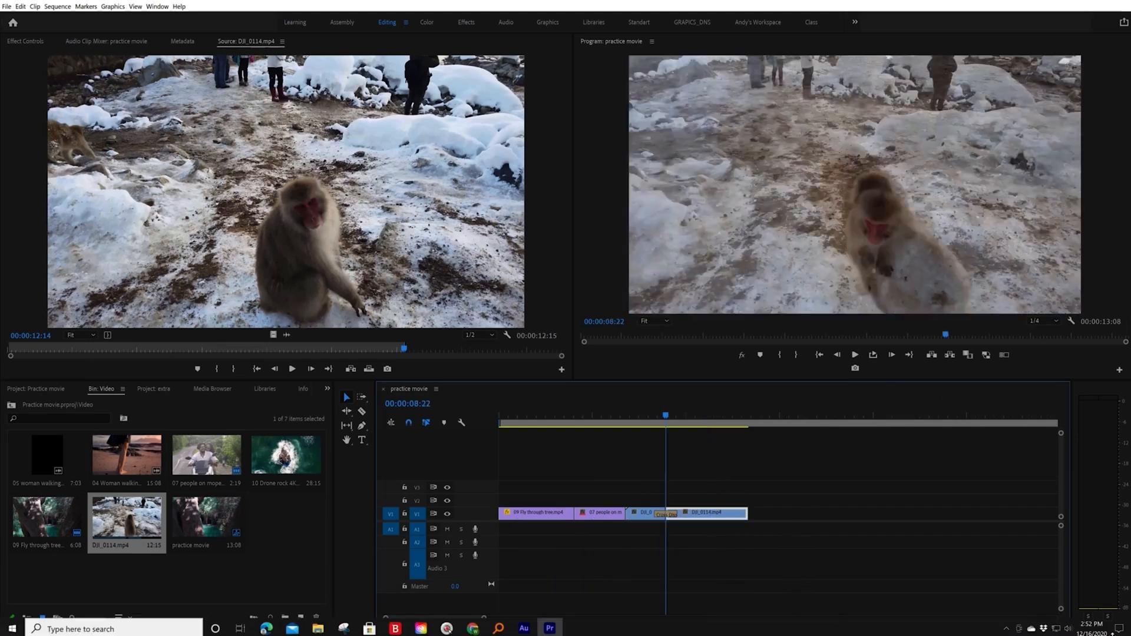
pyautogui.press('Up')
pyautogui.press('Up')
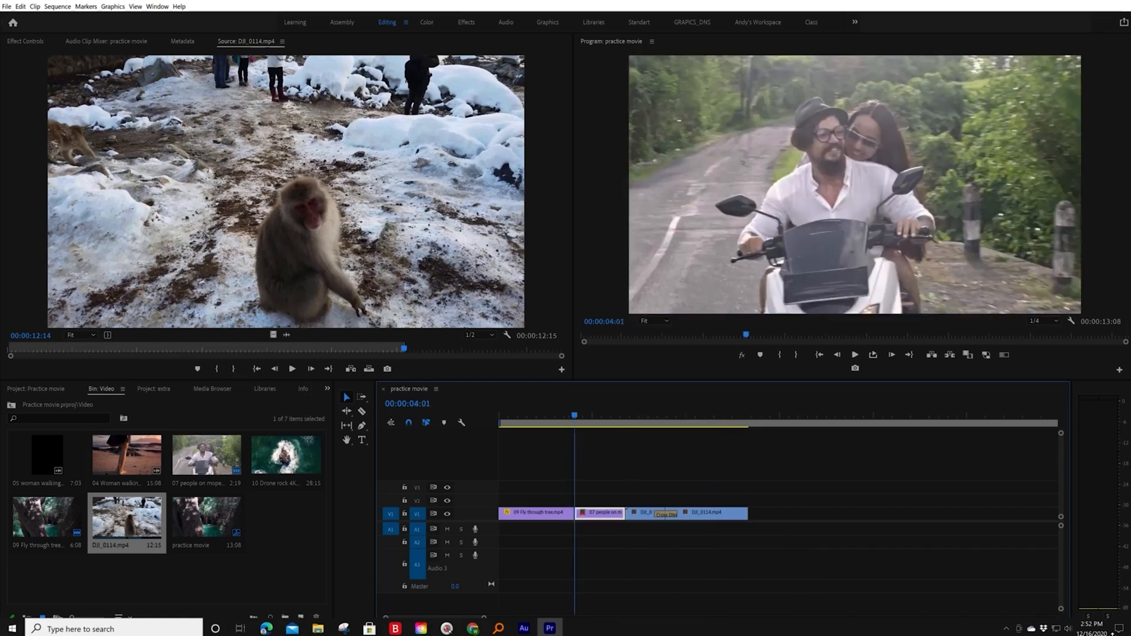
pyautogui.press('Up')
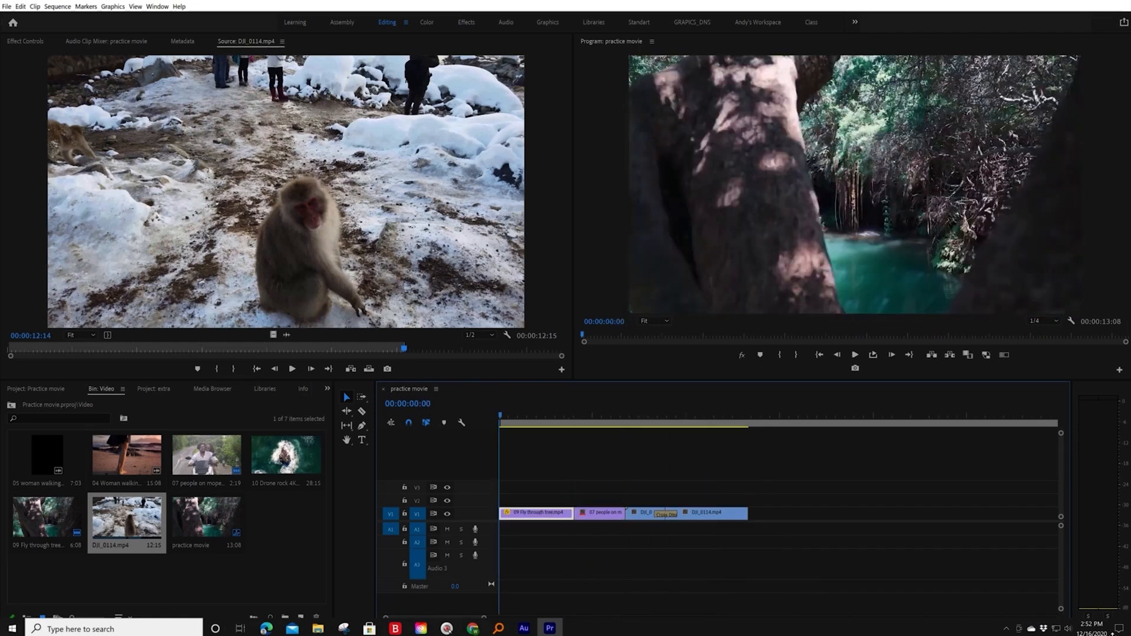
# Step: Jump the playhead forward through the V1 edit points from the first clip to the end of the sequence
pyautogui.press('Down')
pyautogui.press('Down')
pyautogui.press('Down')
pyautogui.press('Down')
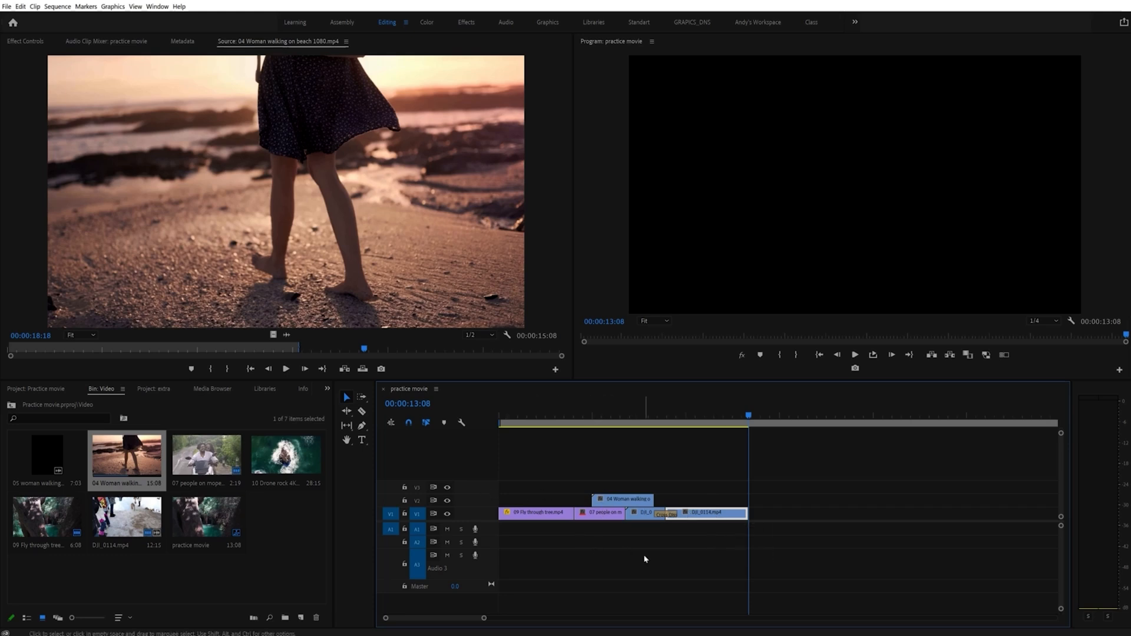
# Step: Jump back through the V1 edit points to the sequence start, then forward to the first DJI_0114.mp4 segment at 00:00:06:19
pyautogui.press('Up')
pyautogui.press('Up')
pyautogui.press('Up')
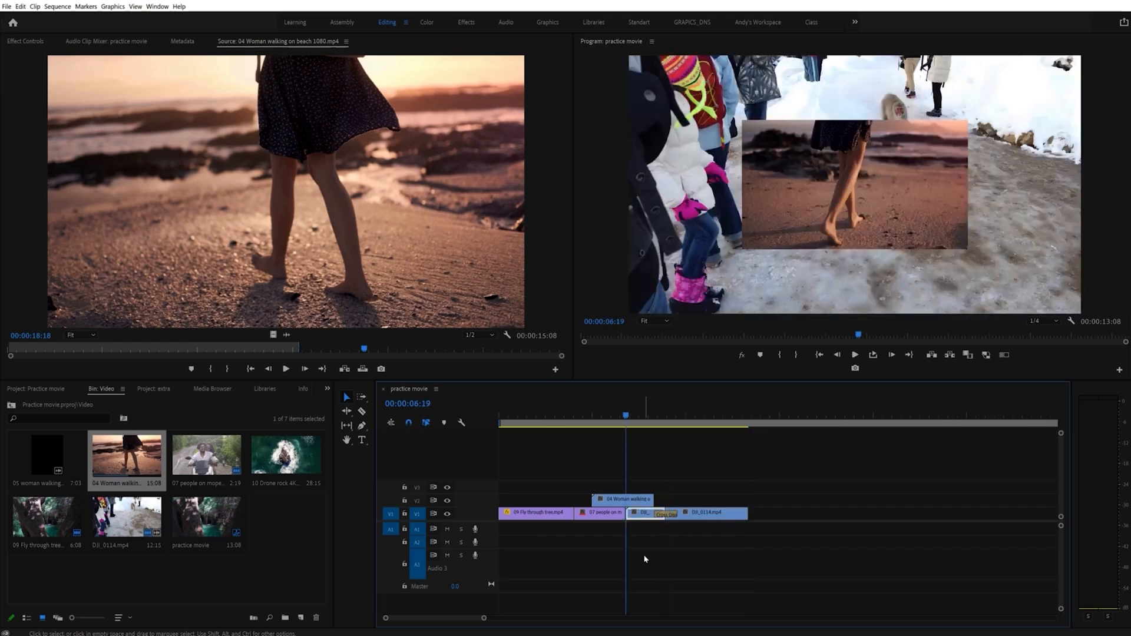
pyautogui.press('Up')
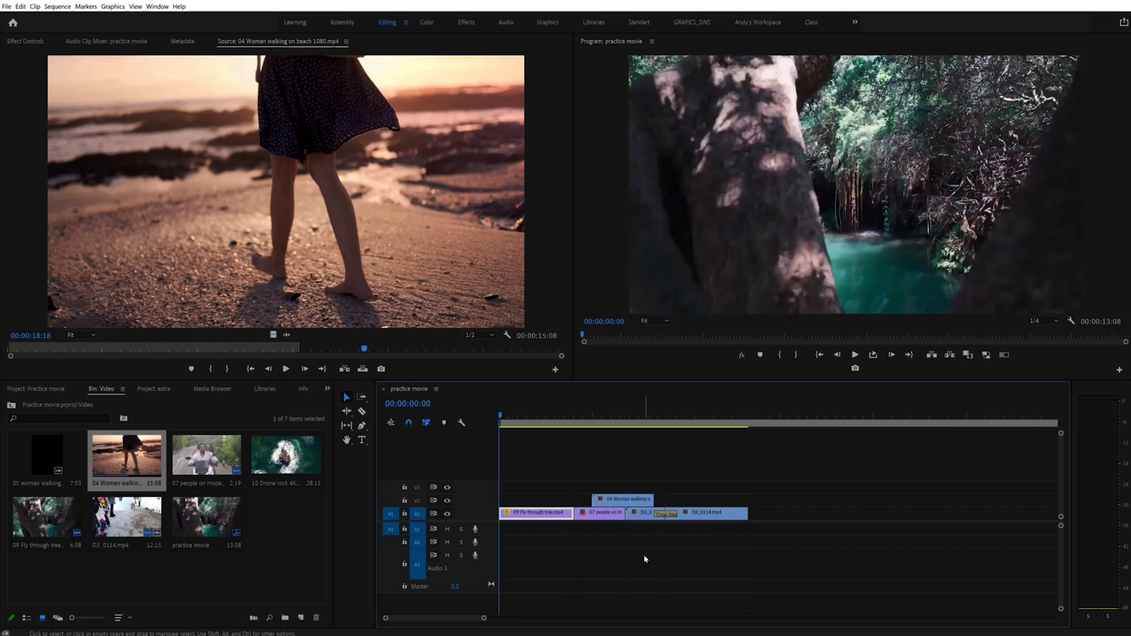
pyautogui.press('Down')
pyautogui.press('Down')
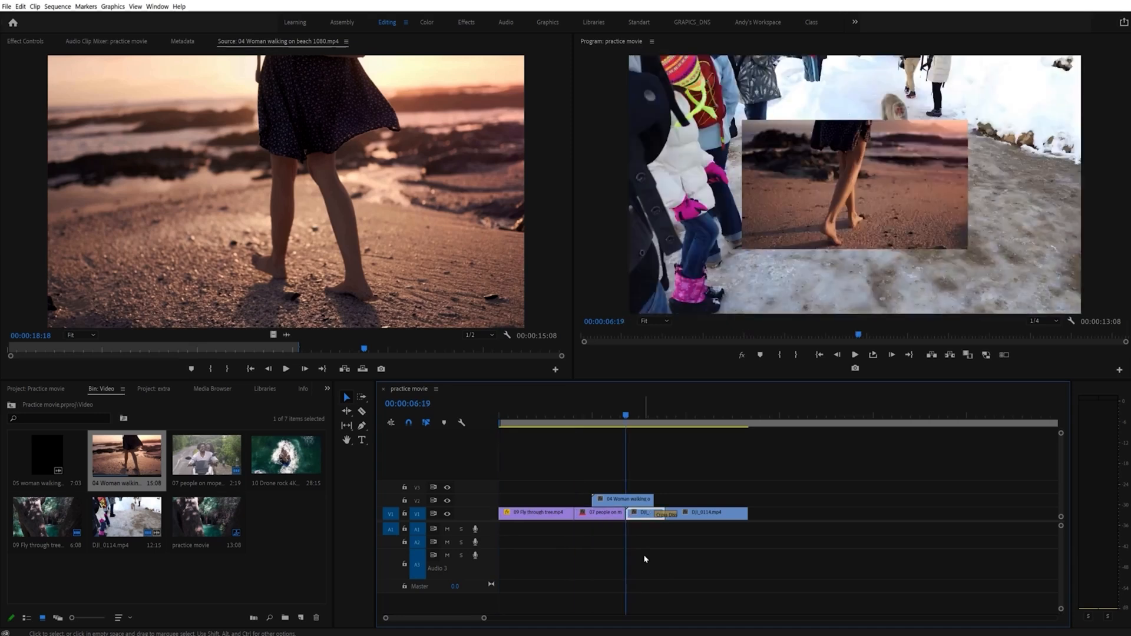
# Step: Jump the playhead forward past the cut between the DJI_0114.mp4 segments and back through the V1 edit points to the sequence start
pyautogui.press('Down')
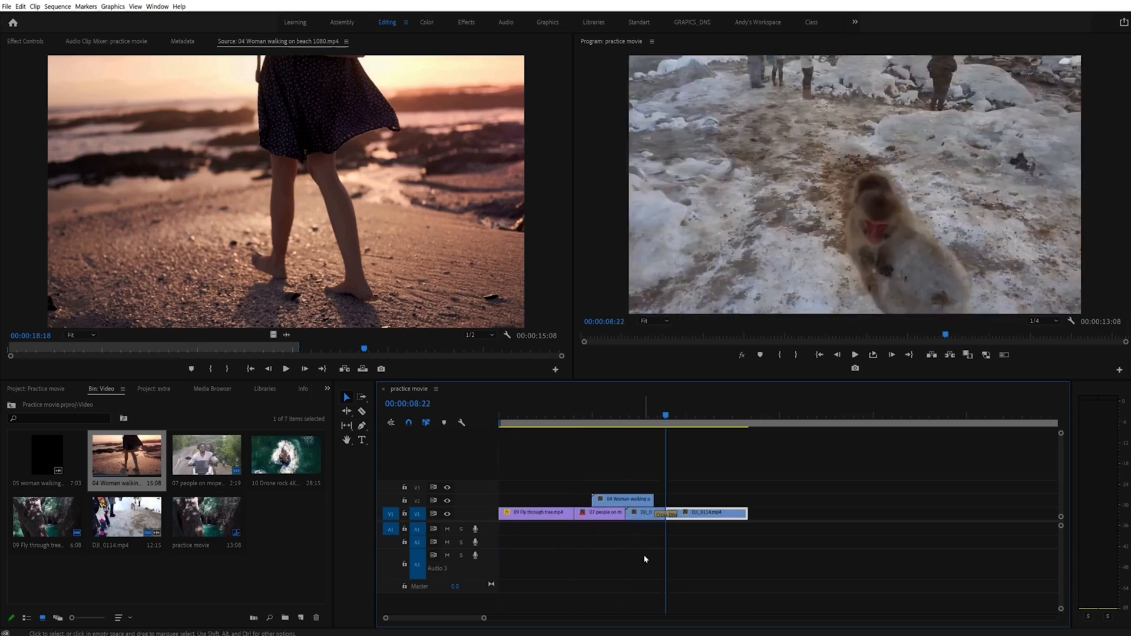
pyautogui.press('Down')
pyautogui.press('Up')
pyautogui.press('Up')
pyautogui.press('Up')
pyautogui.press('Up')
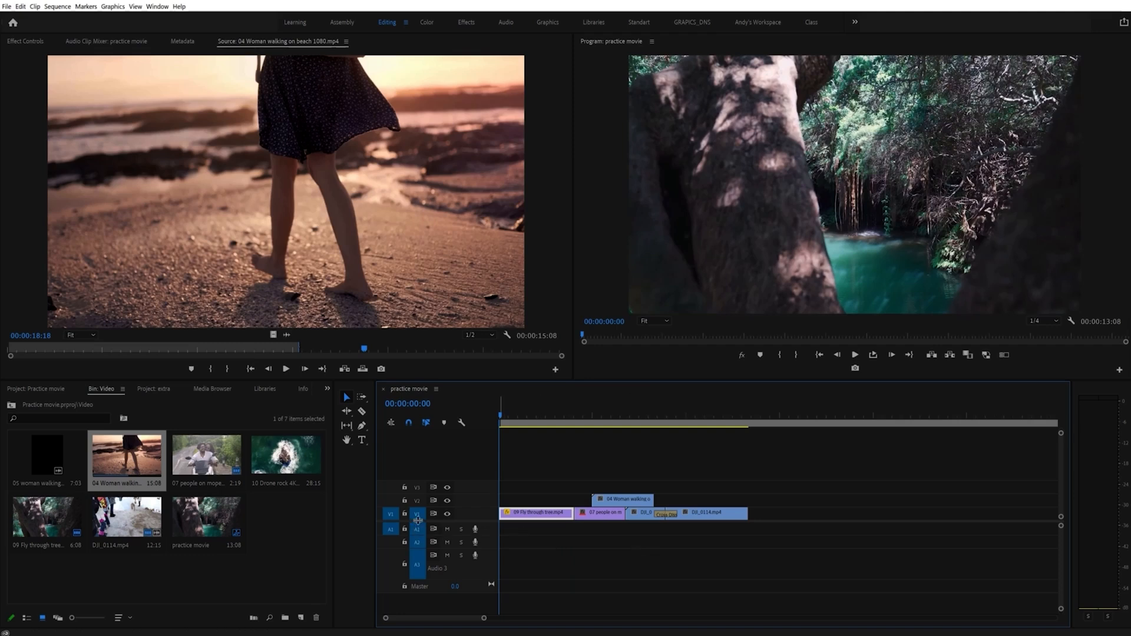
# Step: Target track V2 as well and jump the playhead forward through the V1 and V2 edit points to the end of the sequence
pyautogui.click(417, 500)
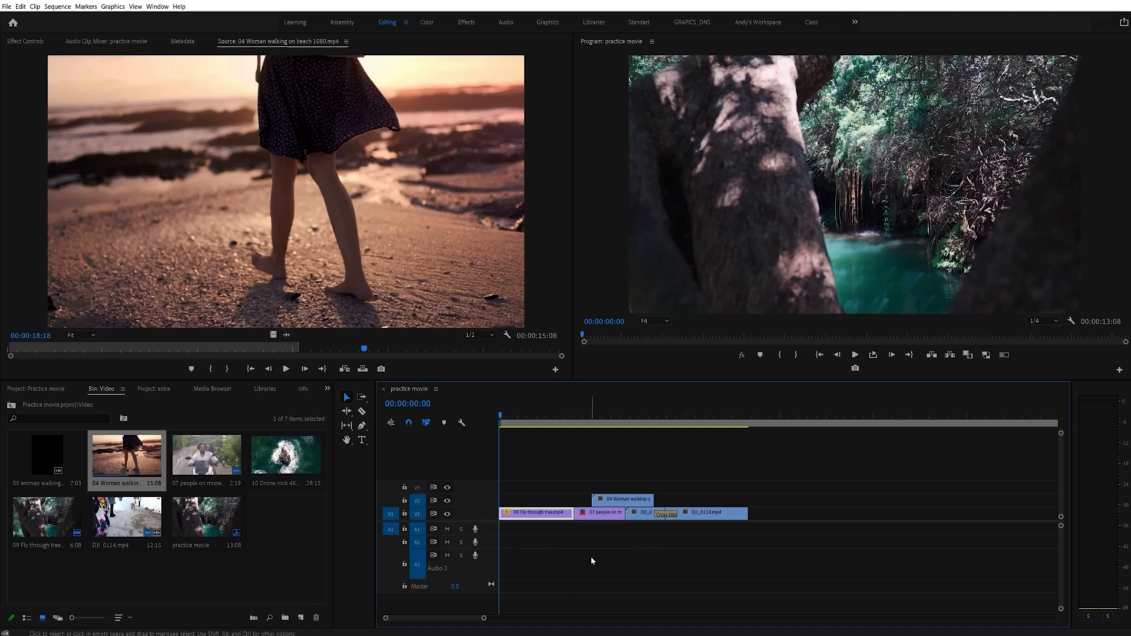
pyautogui.press('Down')
pyautogui.press('Down')
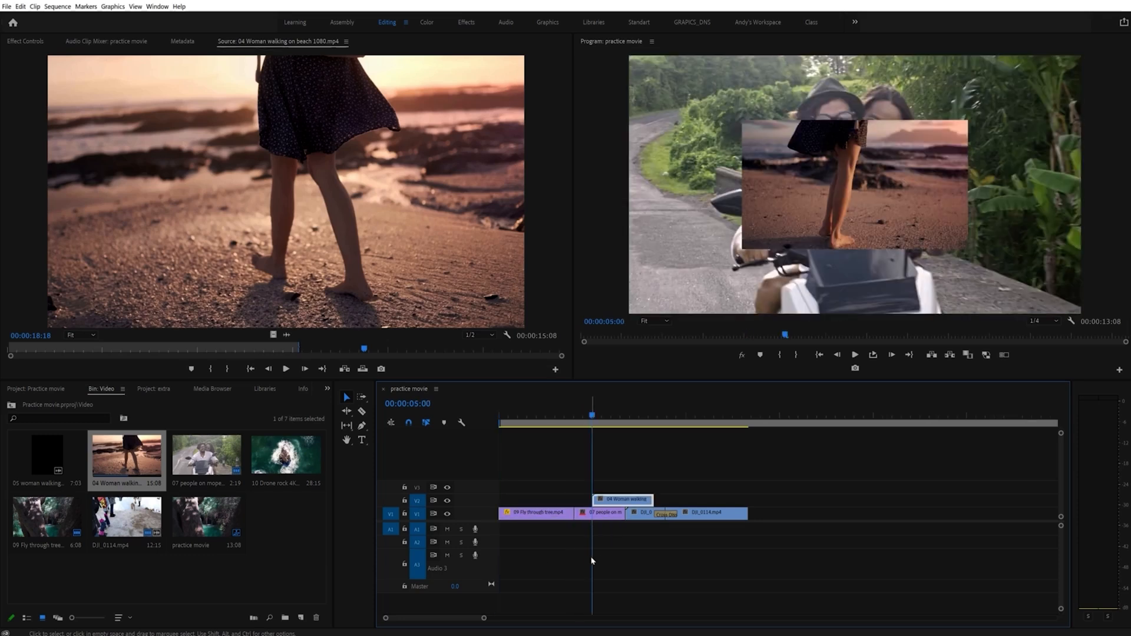
pyautogui.press('Down')
pyautogui.press('Down')
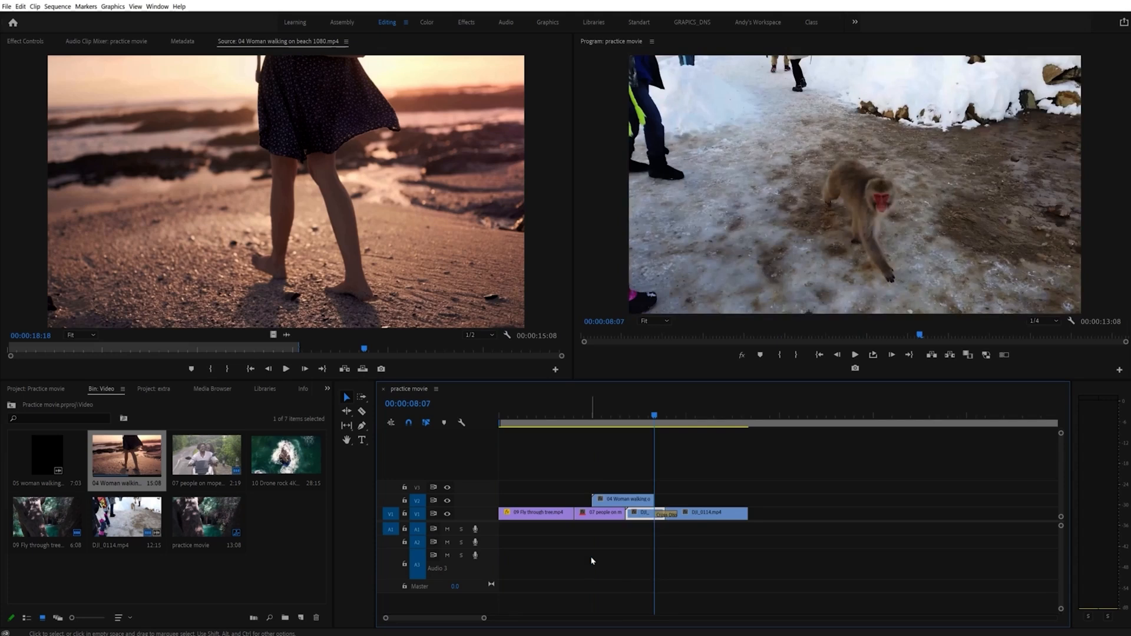
pyautogui.press('space')
pyautogui.press('Down')
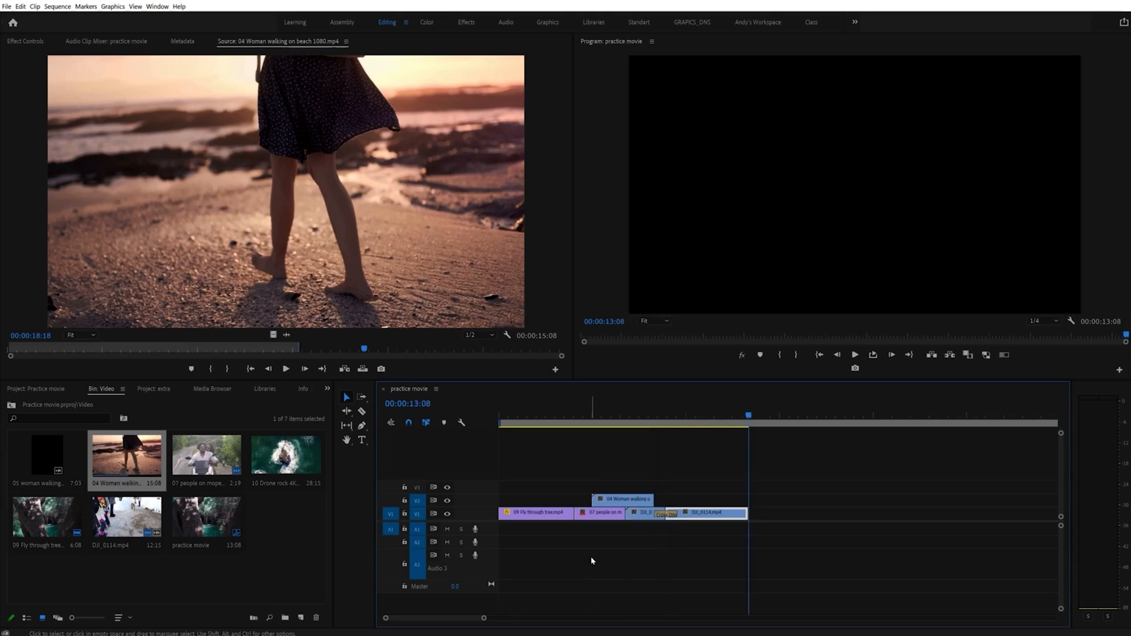
# Step: Jump the playhead back through the V1 and V2 edit points to the start of the 07 people clip at 00:00:04:01
pyautogui.press('Up')
pyautogui.press('Up')
pyautogui.press('Up')
pyautogui.press('Up')
pyautogui.press('Up')
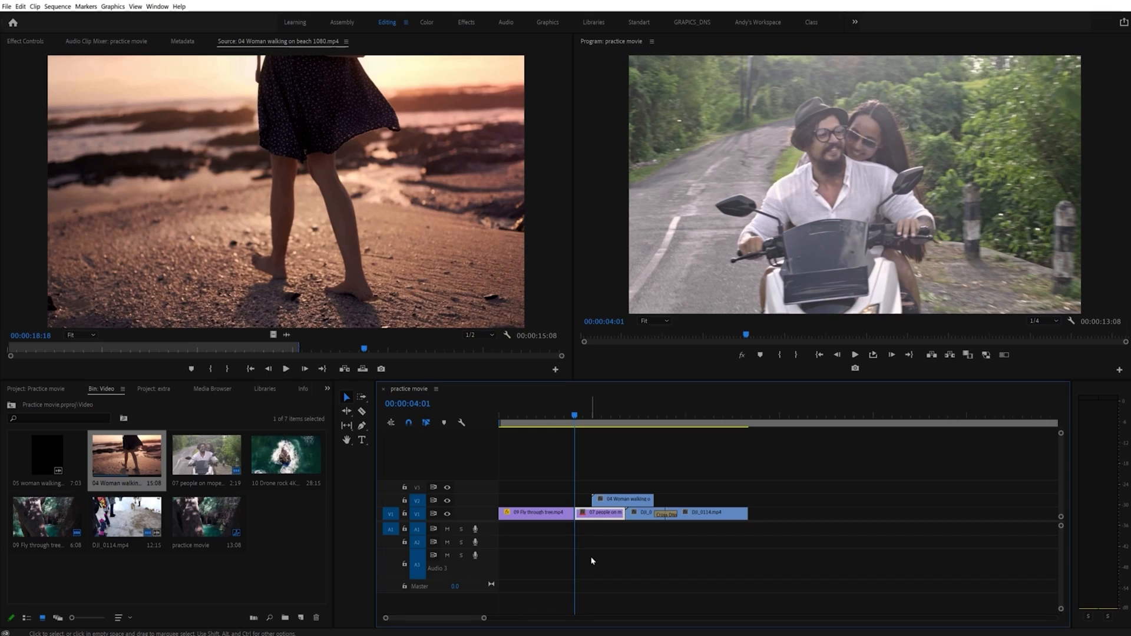
# Step: Place the 04 Woman walking clip on V1 between the two DJI_0114.mp4 segments, with the last segment directly after it
pyautogui.click(678, 515)
pyautogui.moveTo(679, 515); pyautogui.dragTo(764, 516)
pyautogui.click(628, 502)
pyautogui.moveTo(628, 501); pyautogui.dragTo(686, 515)
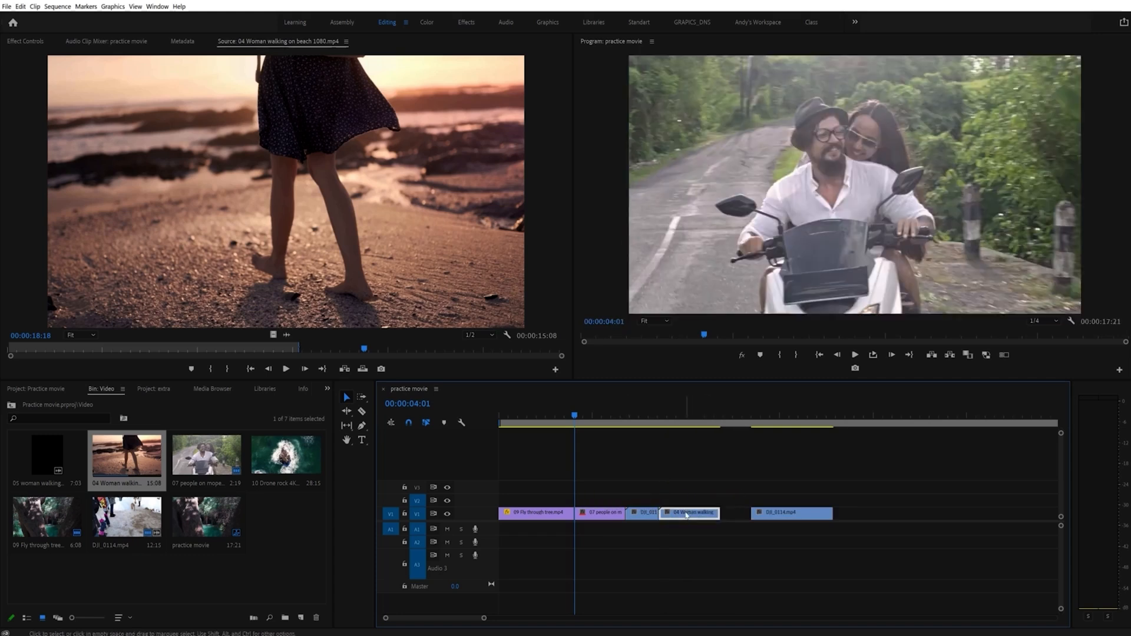
pyautogui.moveTo(768, 515); pyautogui.dragTo(734, 515)
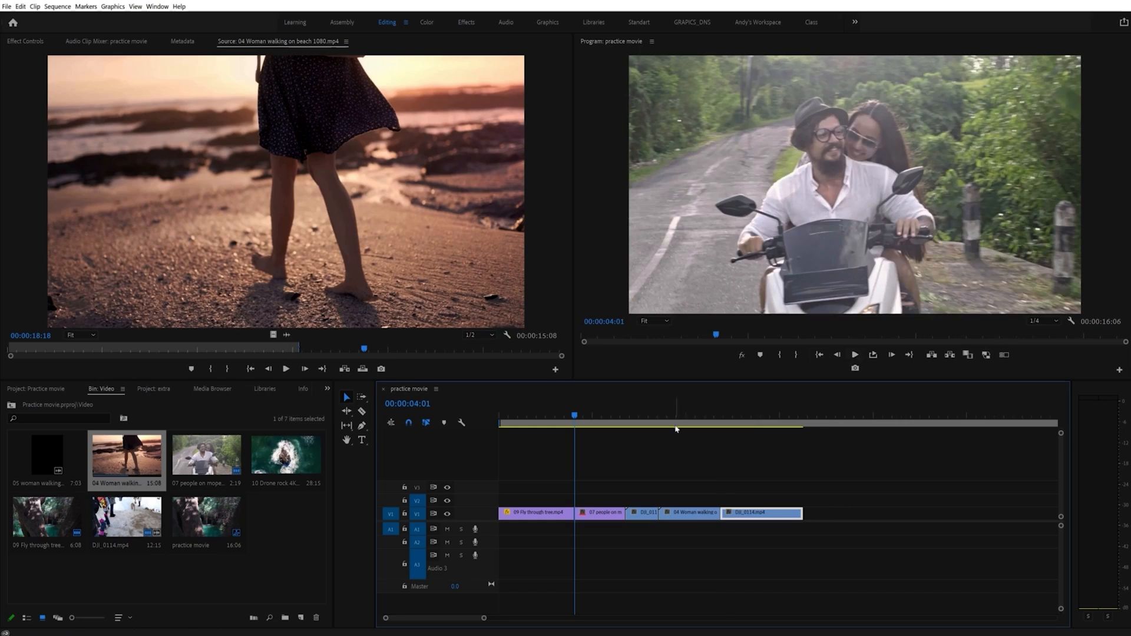
# Step: Play the rearranged sequence from 00:00:04:01 to 00:00:06:15 and select the 07 people clip on V1
pyautogui.press('space')
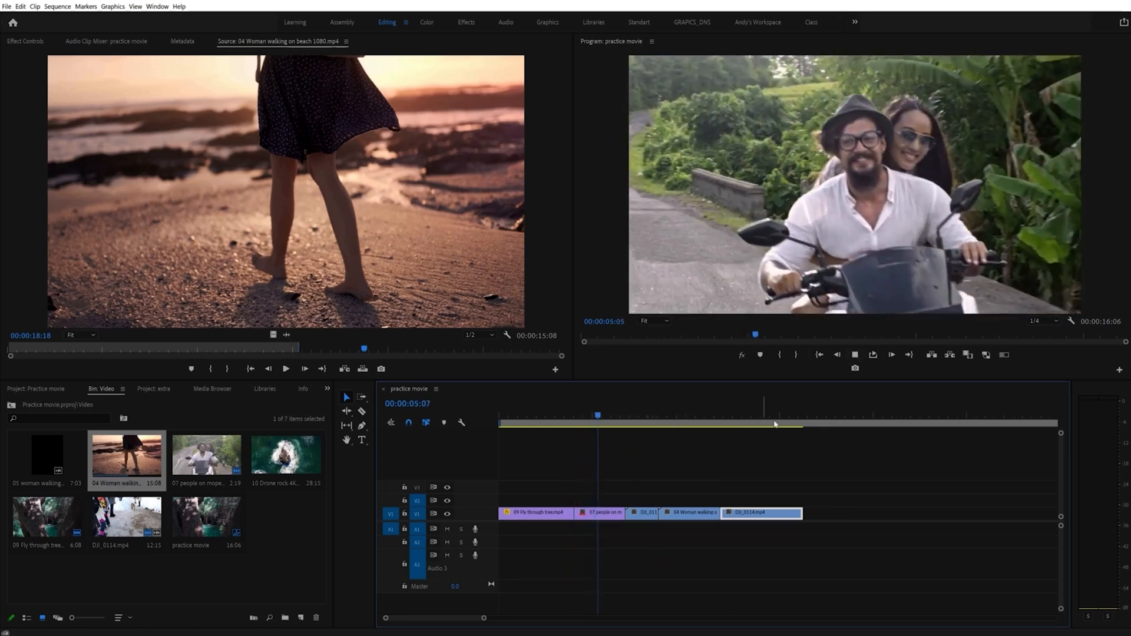
pyautogui.click(612, 513)
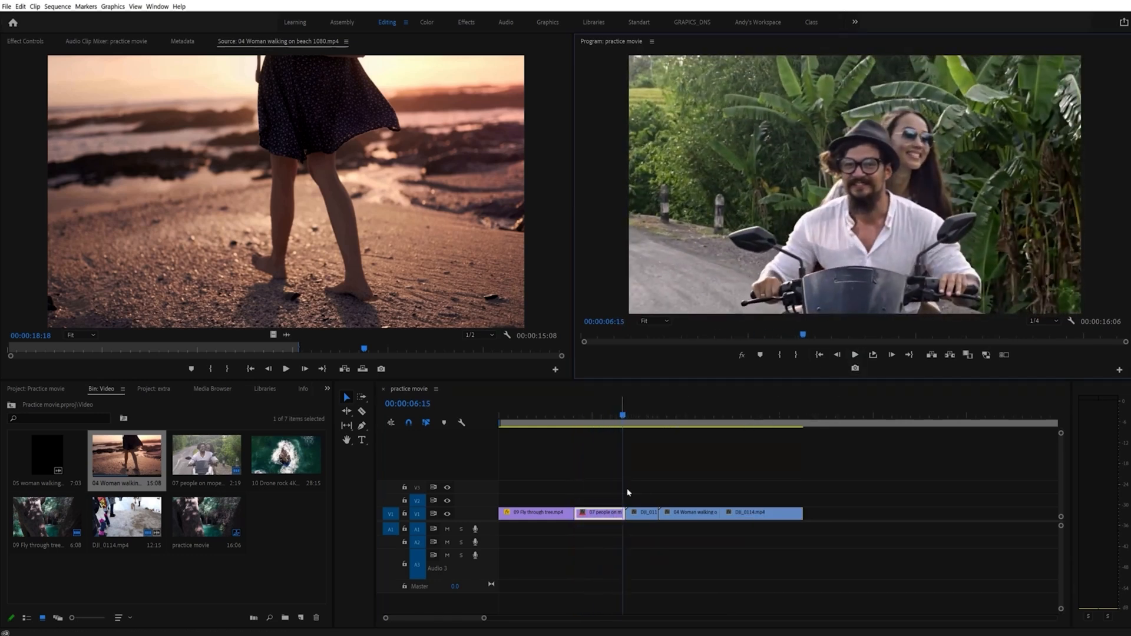